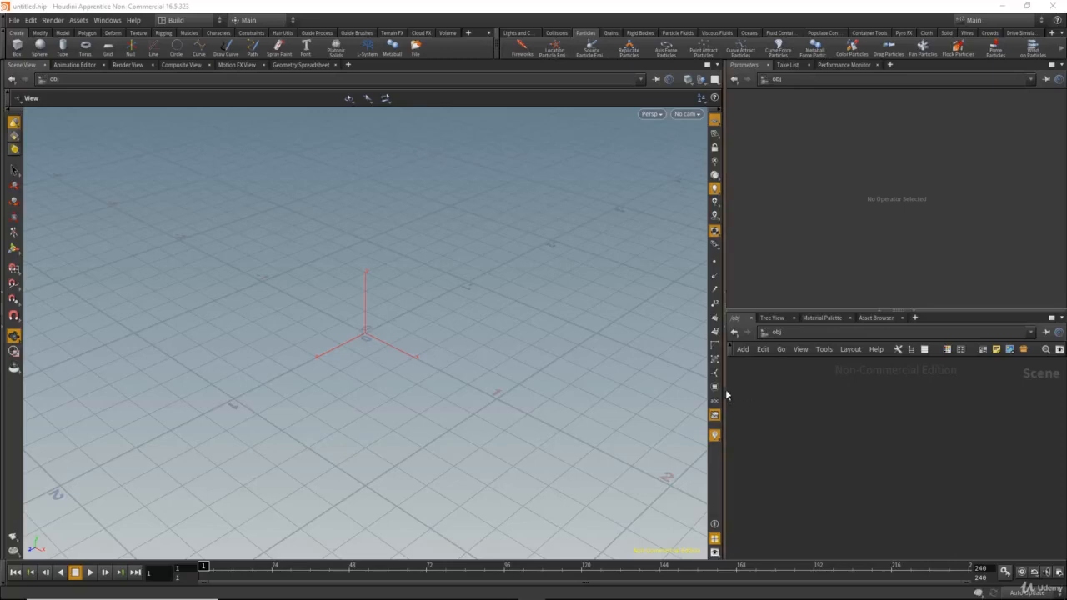
- Widen the parameter and network panes and give the network editor more height
left_click_drag(724, 392, 674, 390)
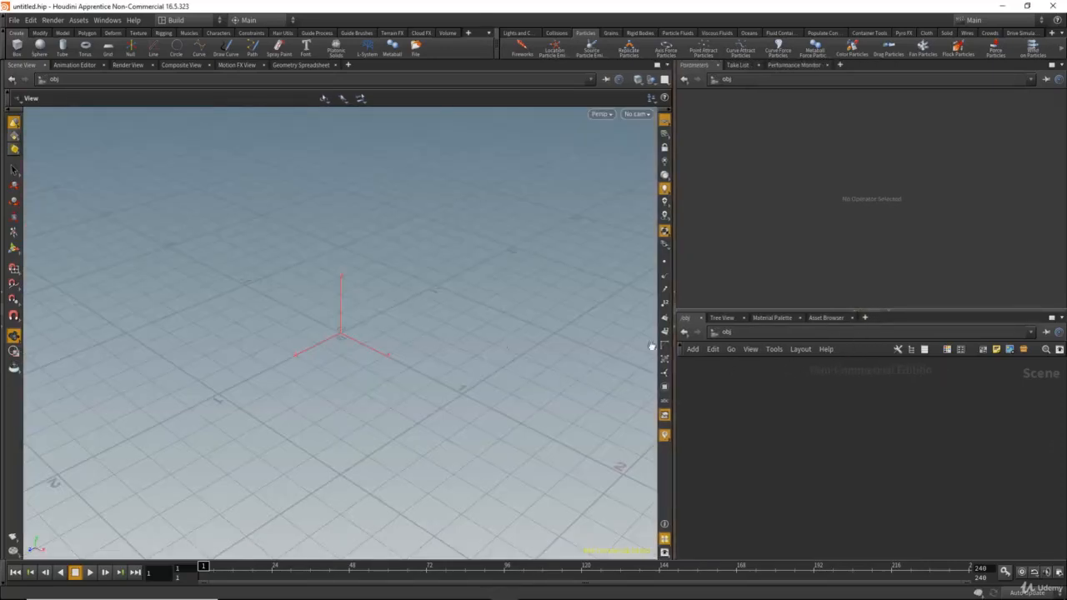
left_click_drag(869, 313, 867, 298)
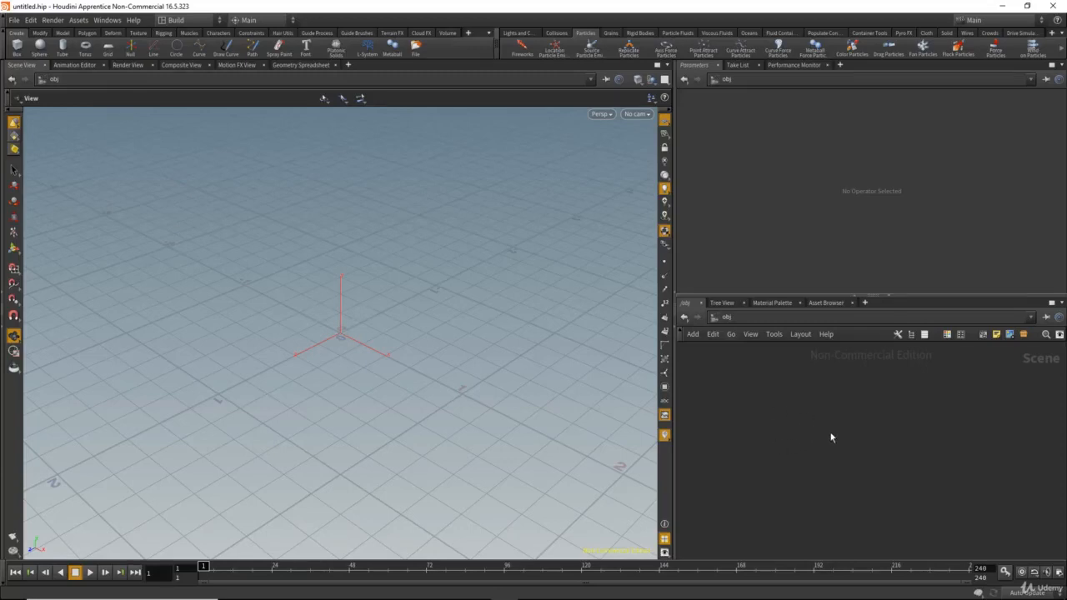
- Add a Geometry object to the scene, go inside it and delete its default File node
key("Tab")
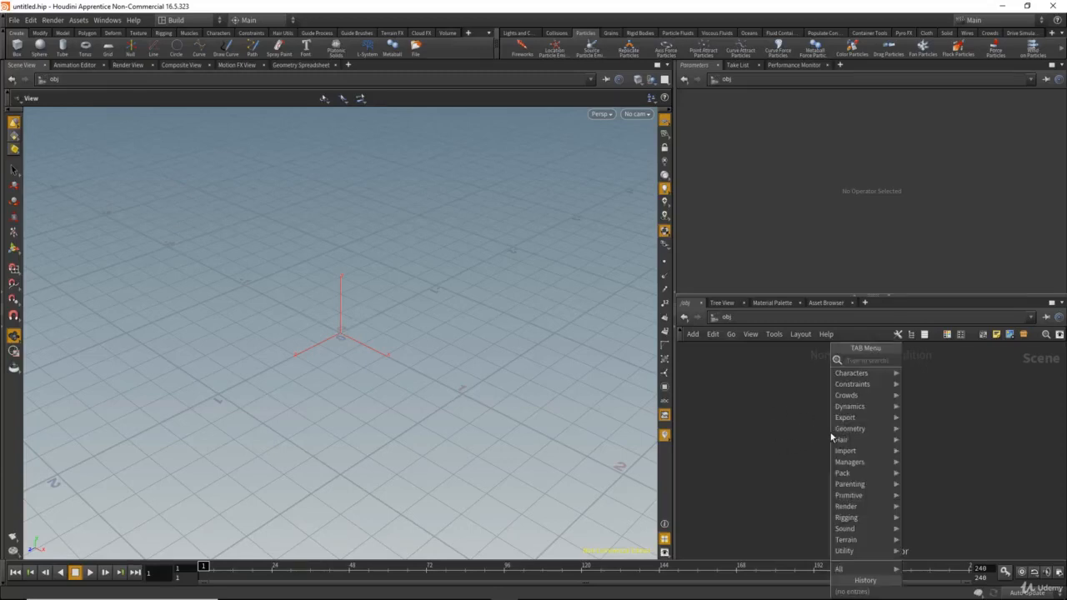
left_click(930, 365)
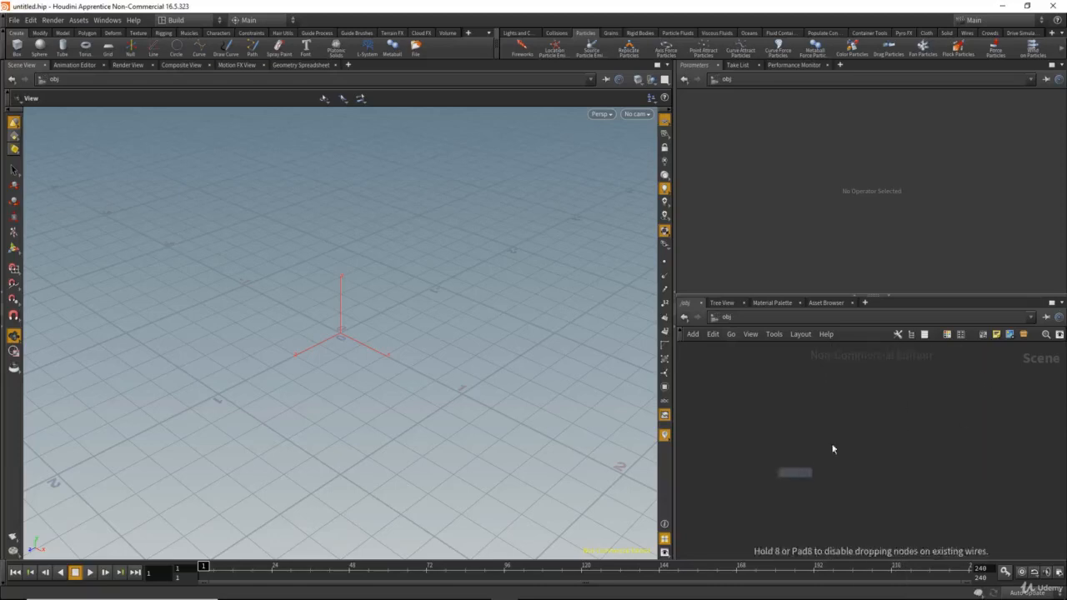
left_click(831, 450)
double_click(831, 443)
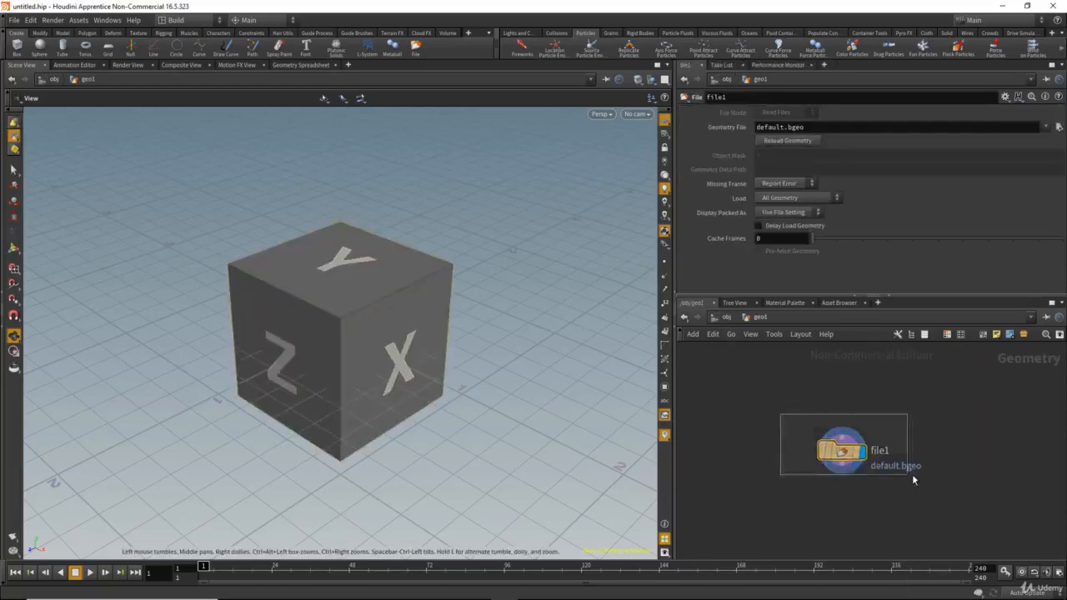
left_click_drag(911, 475, 915, 472)
key("Delete")
- Add a Grid node inside the geometry object's network
key("Tab")
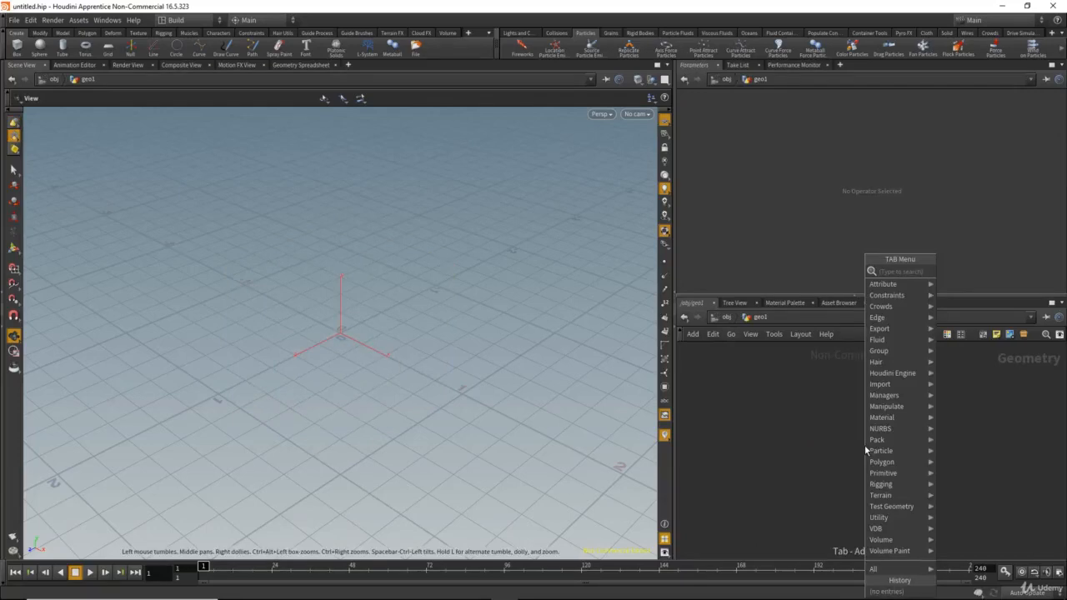
type("gr")
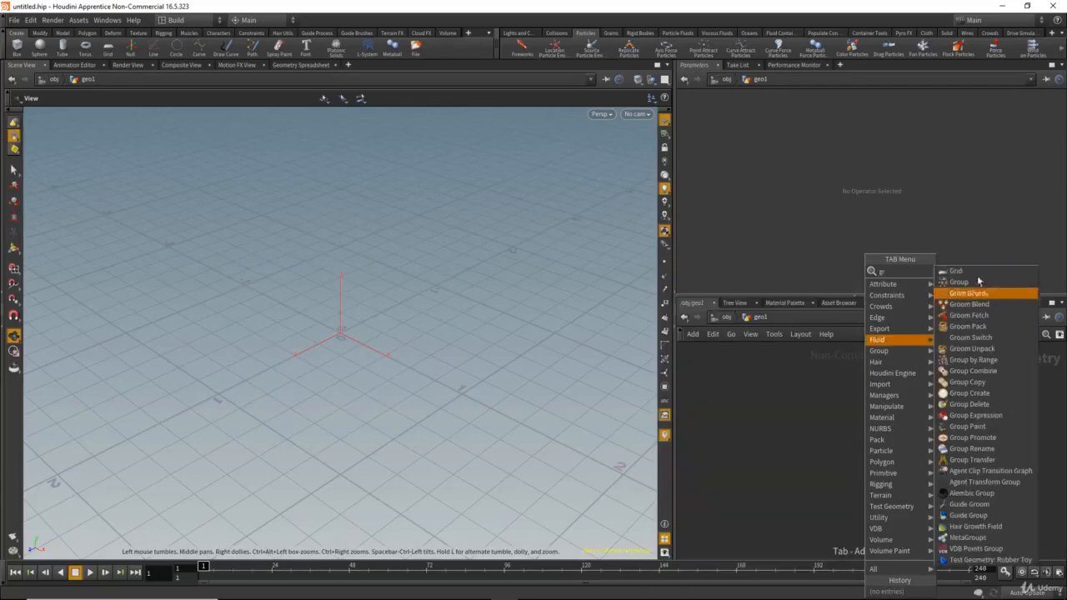
left_click(970, 271)
left_click(860, 437)
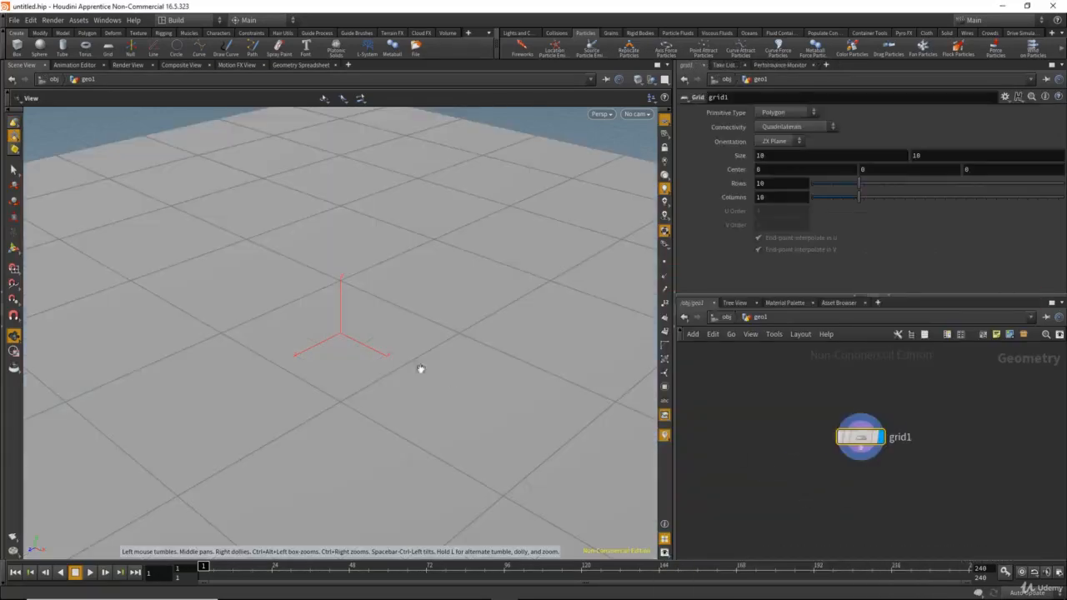
- Add a Transform node below the Grid node, connected to the grid's output
right_click_drag(465, 325, 369, 367)
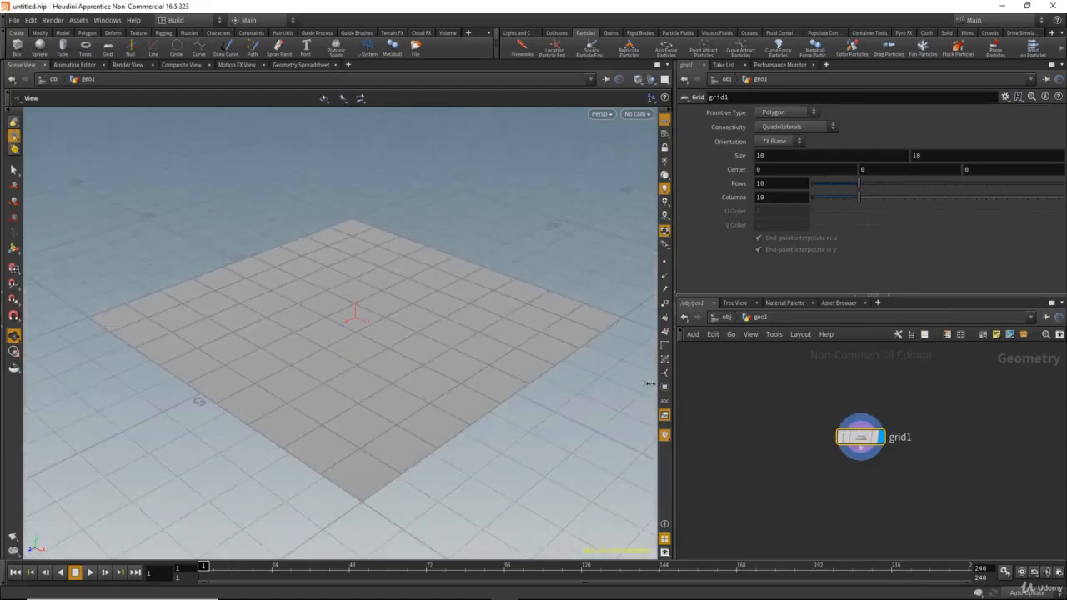
right_click(862, 455)
type("tra")
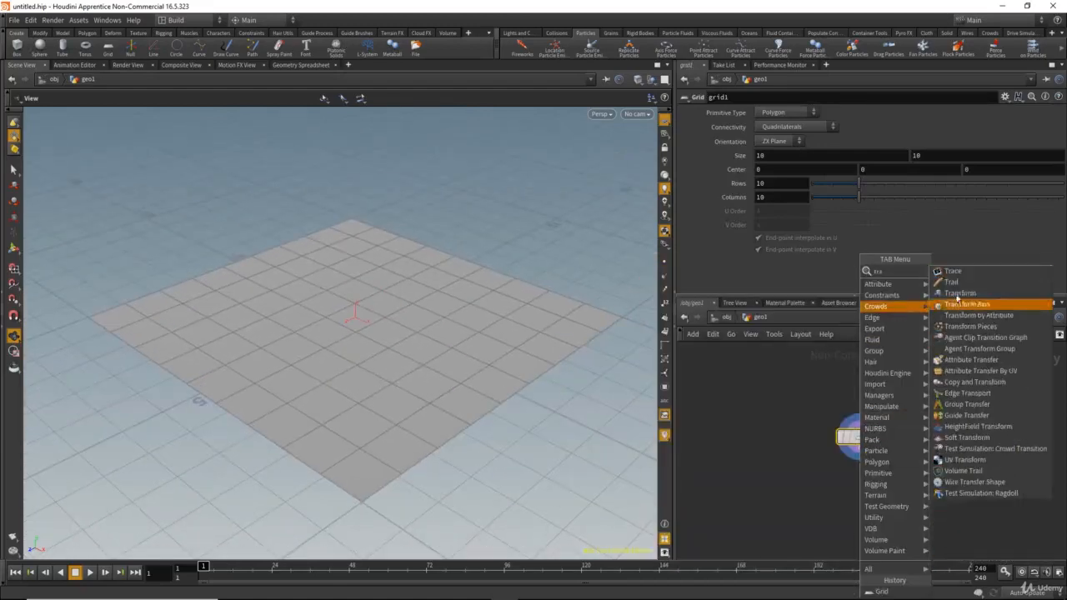
left_click(958, 294)
left_click(854, 503)
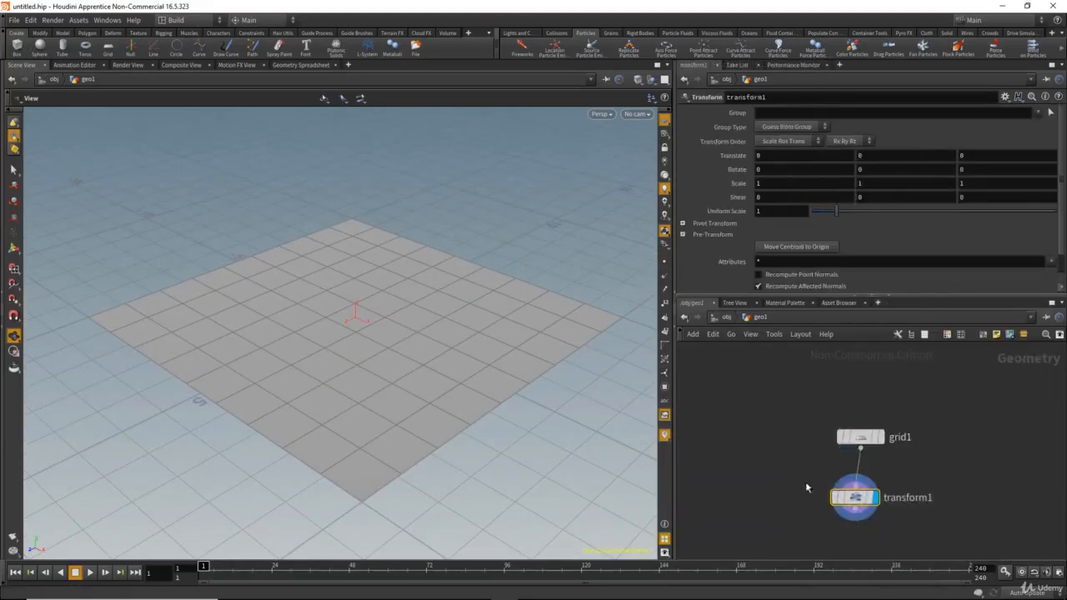
- Set the Transform node's Y translate to 3
left_click(881, 158)
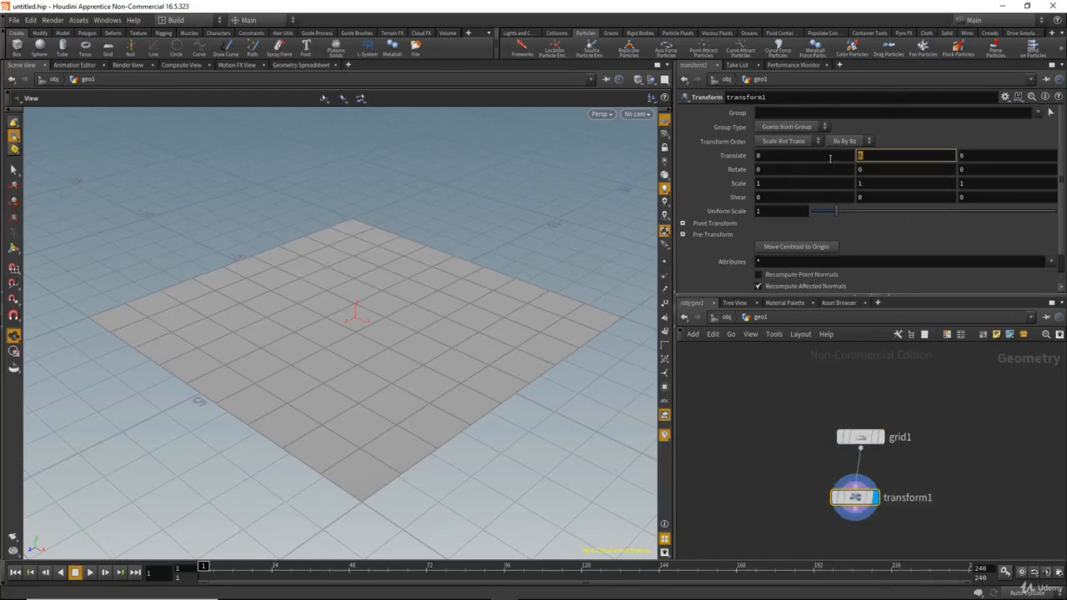
type("3")
key("Return")
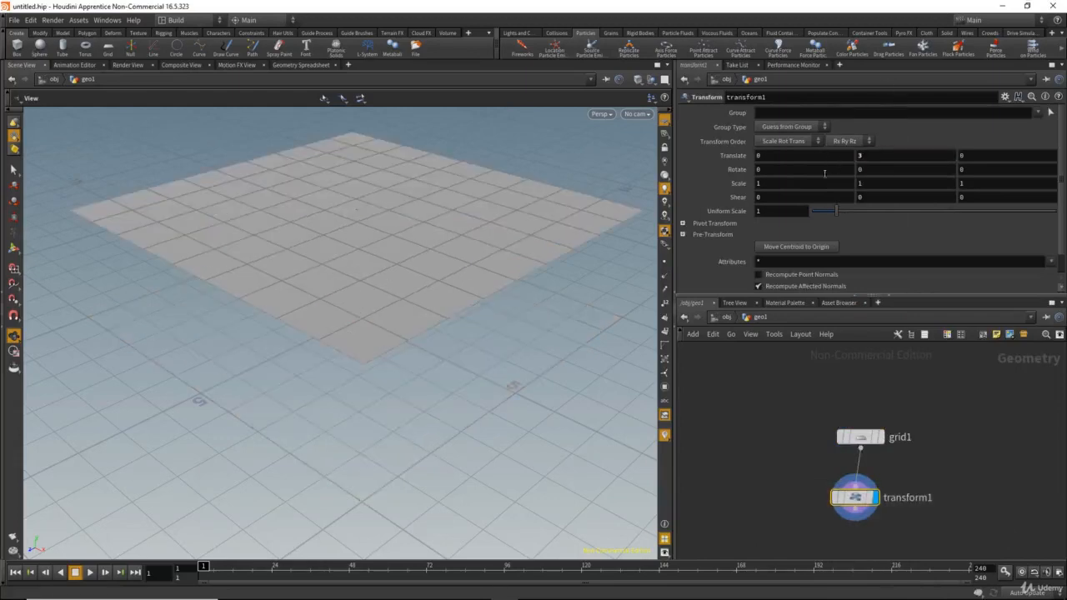
- Raise the grid by setting the Transform node's Y translate to 6
left_click_drag(856, 156, 774, 151)
type("6")
key("Return")
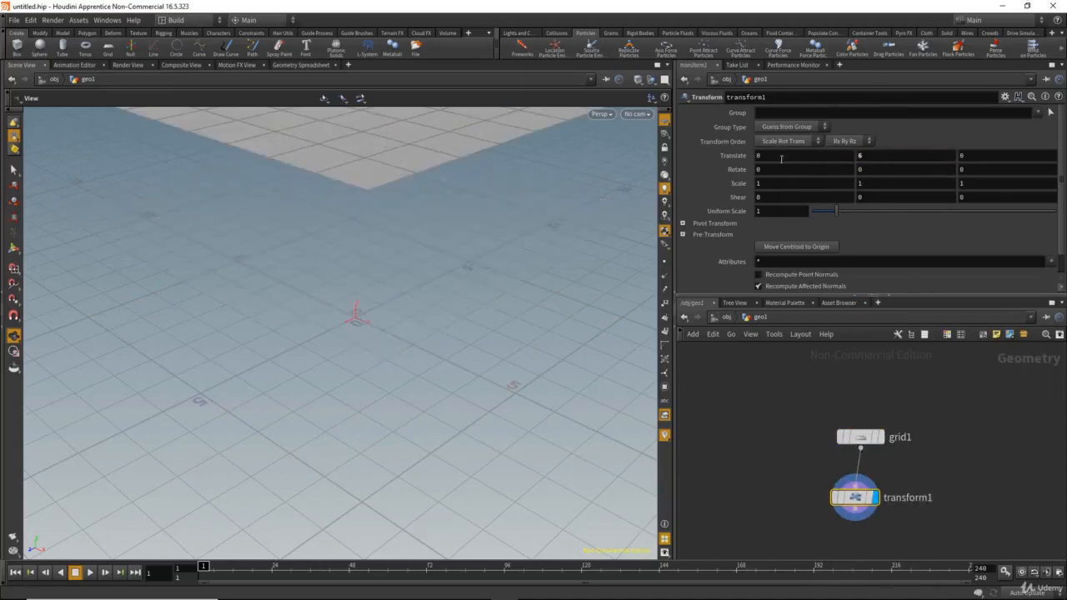
scroll(417, 209, "down", 5)
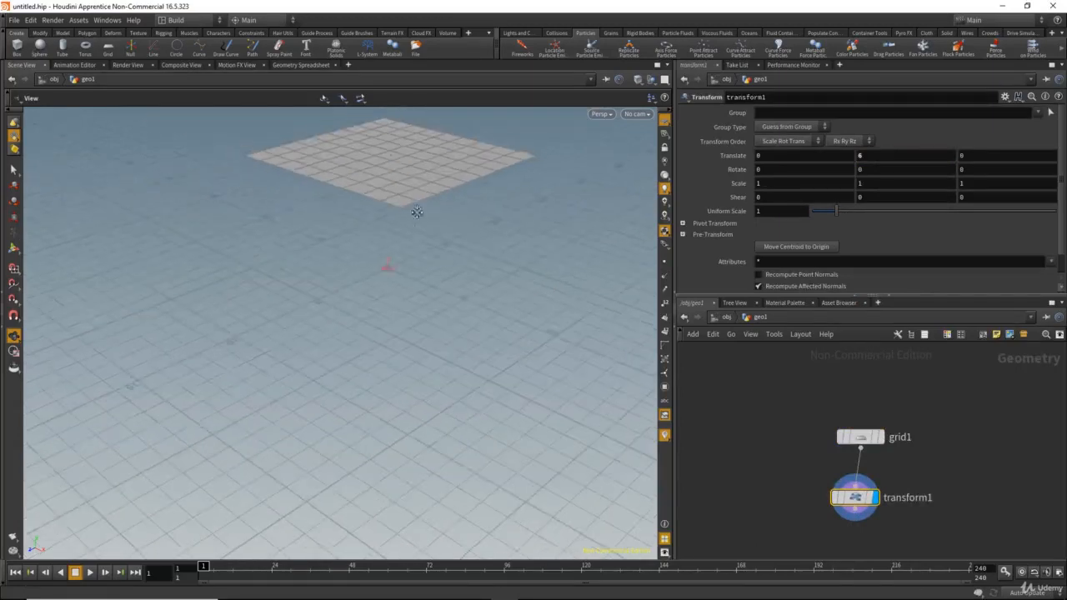
- Return to the object level and add a DOP Network, placing it to the left of geo1
left_click(724, 317)
middle_click_drag(753, 423, 773, 411)
left_click(773, 411)
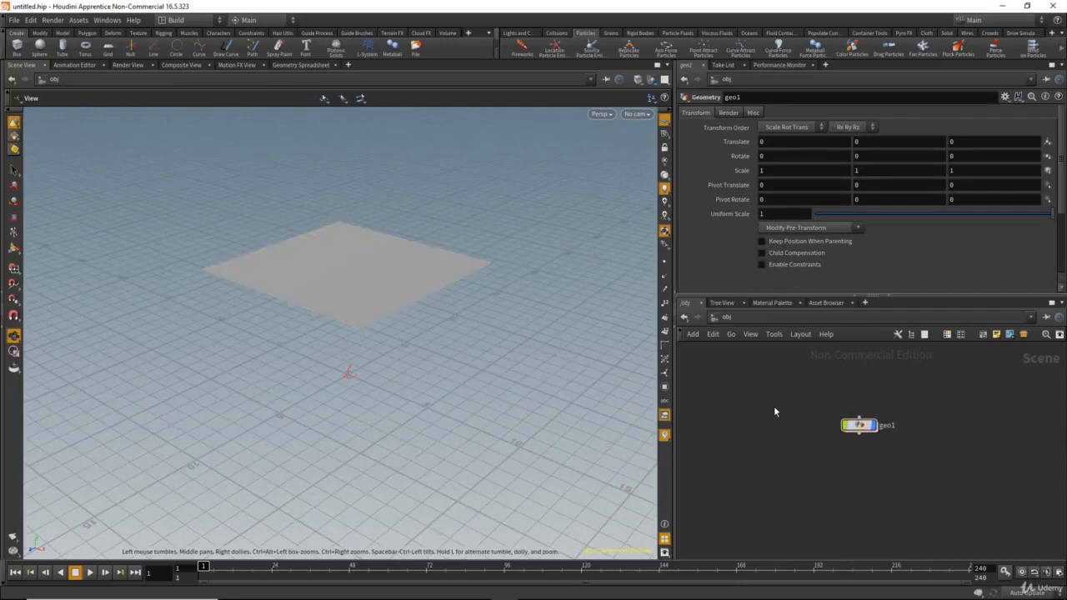
key("Tab")
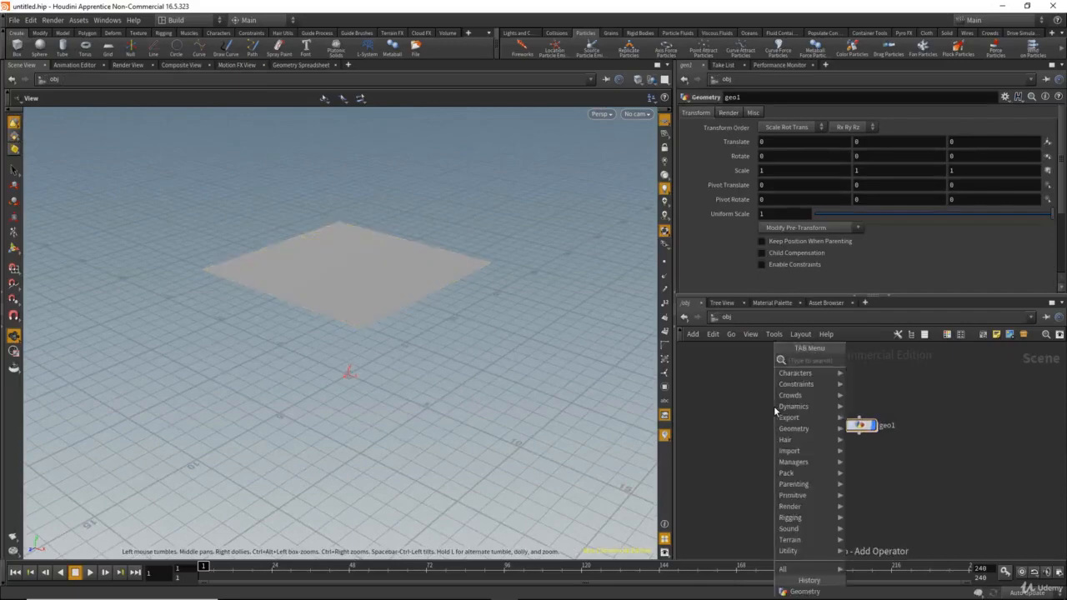
type("au")
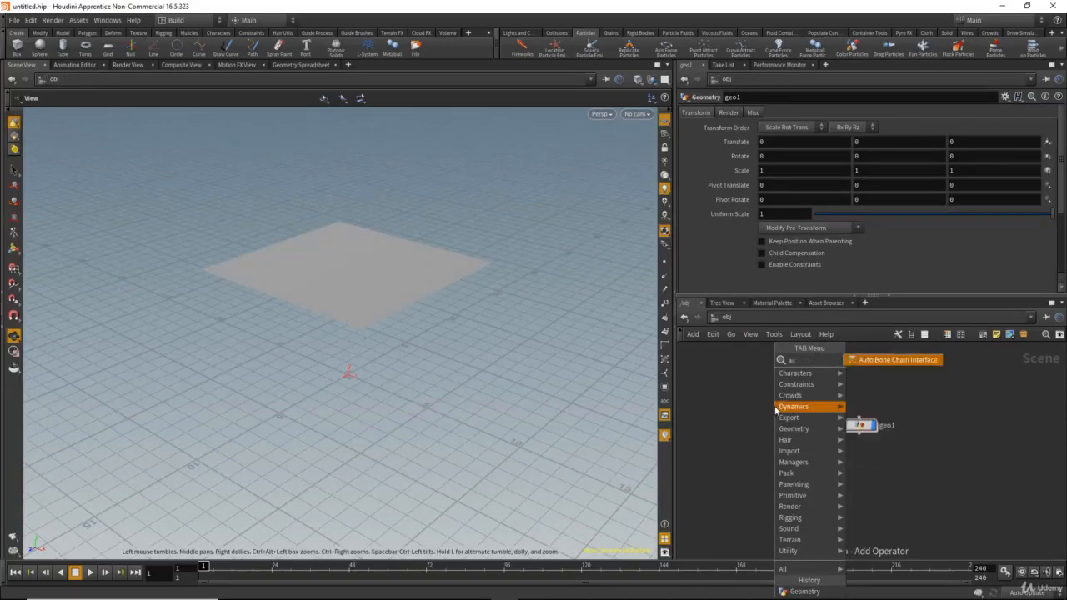
key("BackSpace")
key("BackSpace")
type("dop")
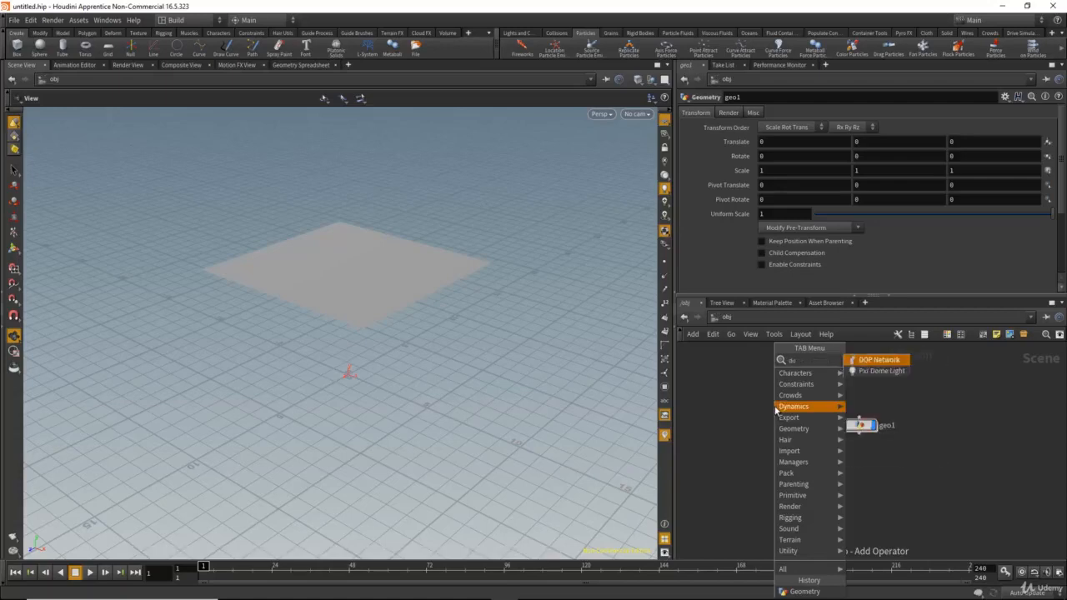
left_click(870, 365)
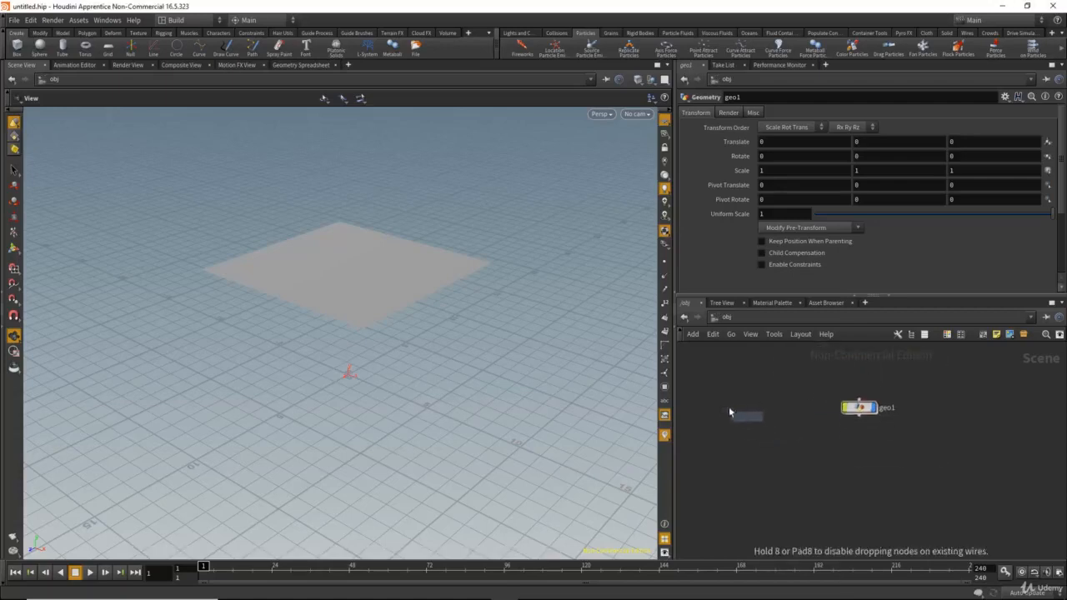
left_click(792, 441)
middle_click_drag(796, 450, 765, 454)
left_click_drag(763, 437, 739, 438)
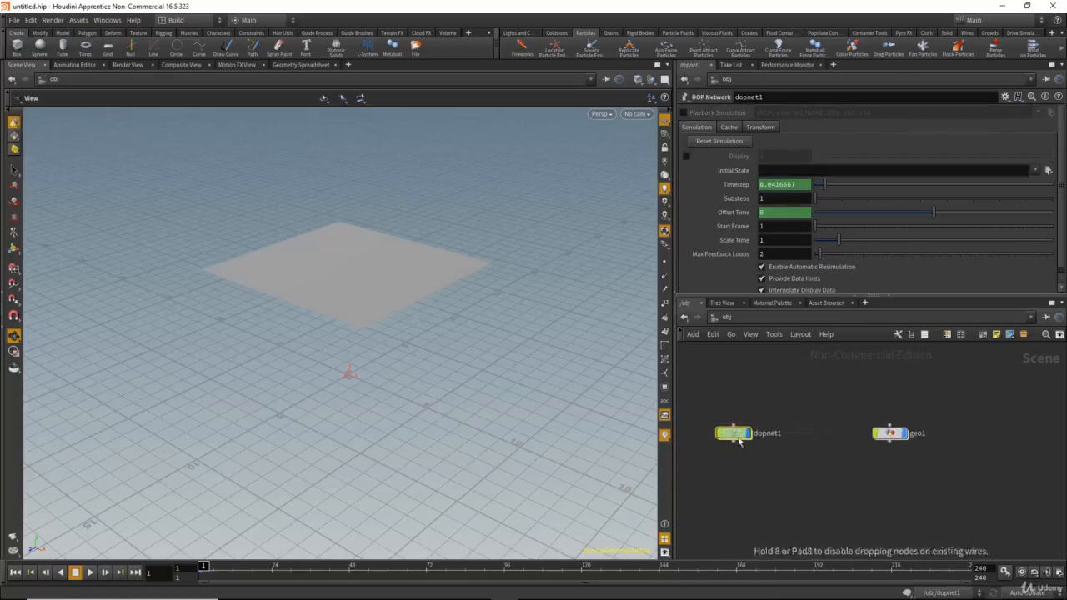
- Go inside the DOP Network and select its output node
middle_click_drag(737, 442, 779, 444)
double_click(779, 439)
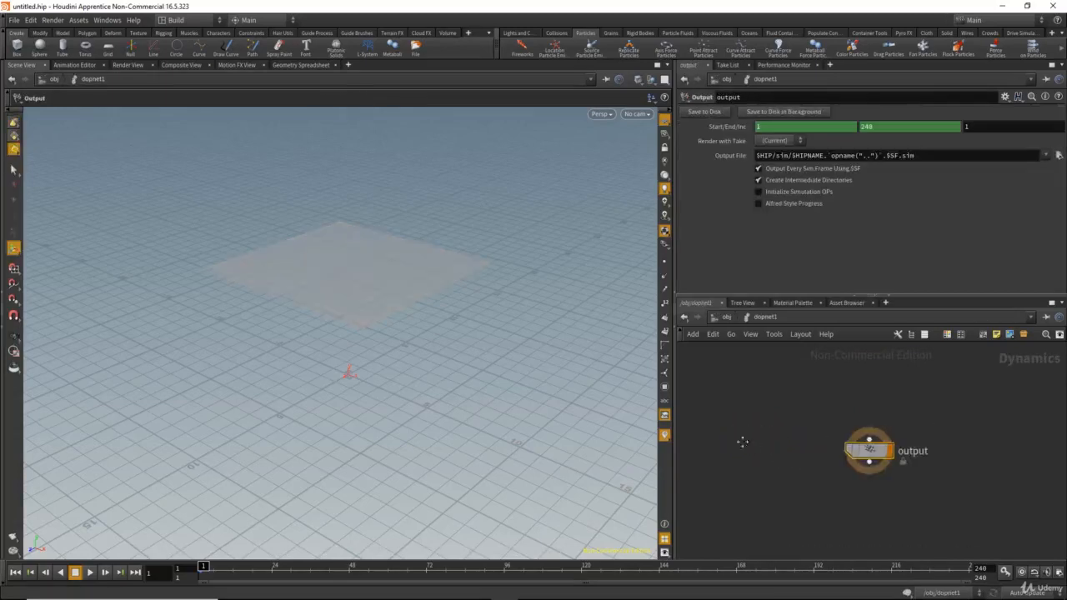
scroll(776, 443, "up", 3)
middle_click_drag(776, 442, 796, 435)
mouse_move(771, 438)
left_mouse_down()
mouse_move(991, 544)
mouse_move(949, 529)
mouse_move(996, 559)
left_mouse_up()
- Add a POP Object node to the dynamics network, above and to the left of the output node
scroll(914, 451, "down", 3)
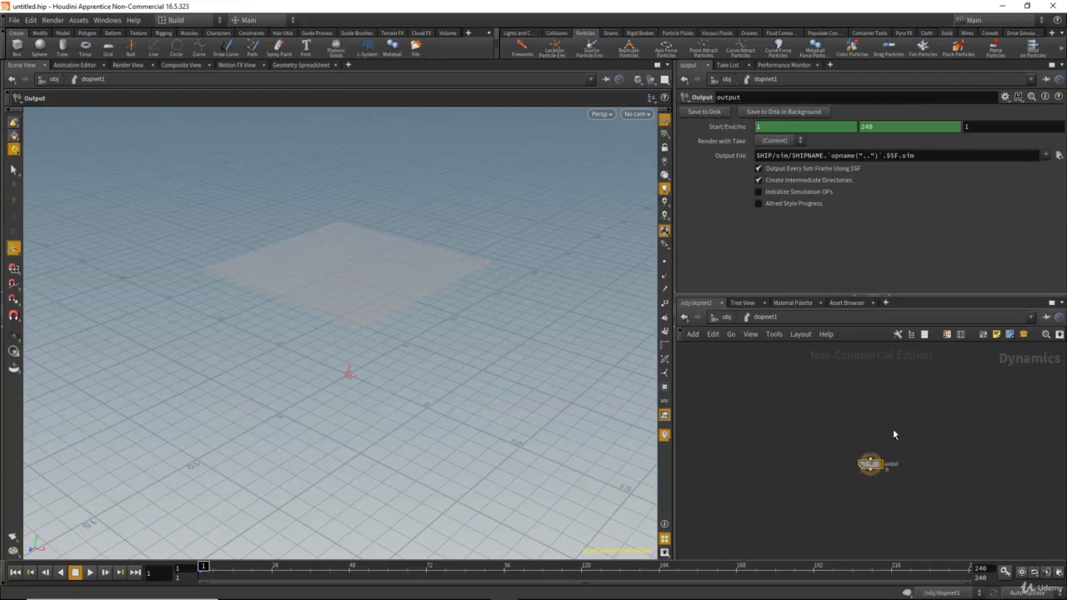
mouse_move(893, 427)
middle_mouse_down()
mouse_move(888, 479)
mouse_move(882, 461)
middle_mouse_up()
scroll(888, 479, "up", 3)
key("Tab")
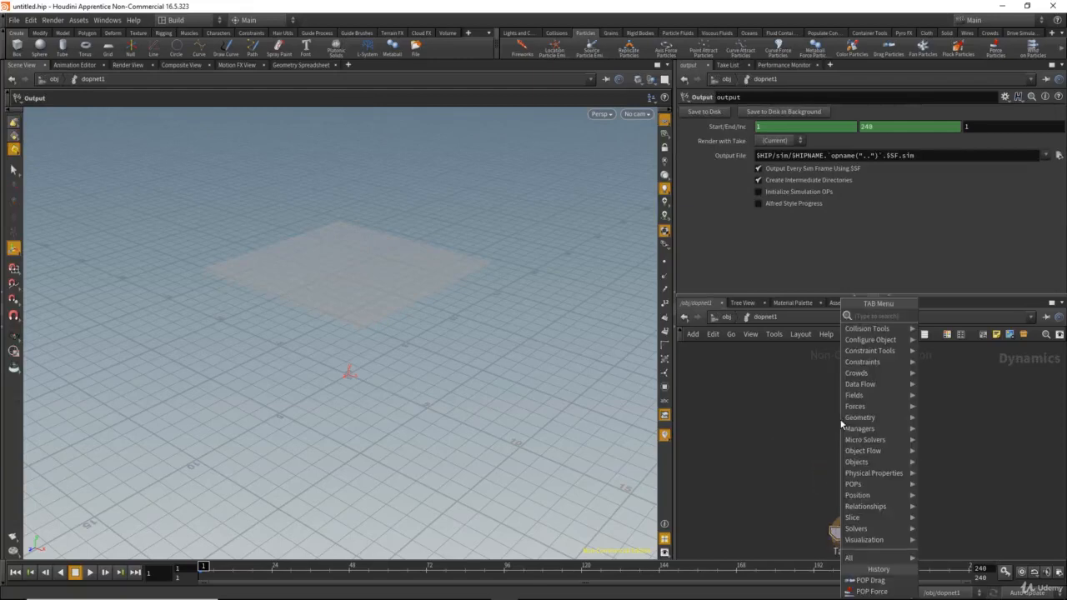
type("po")
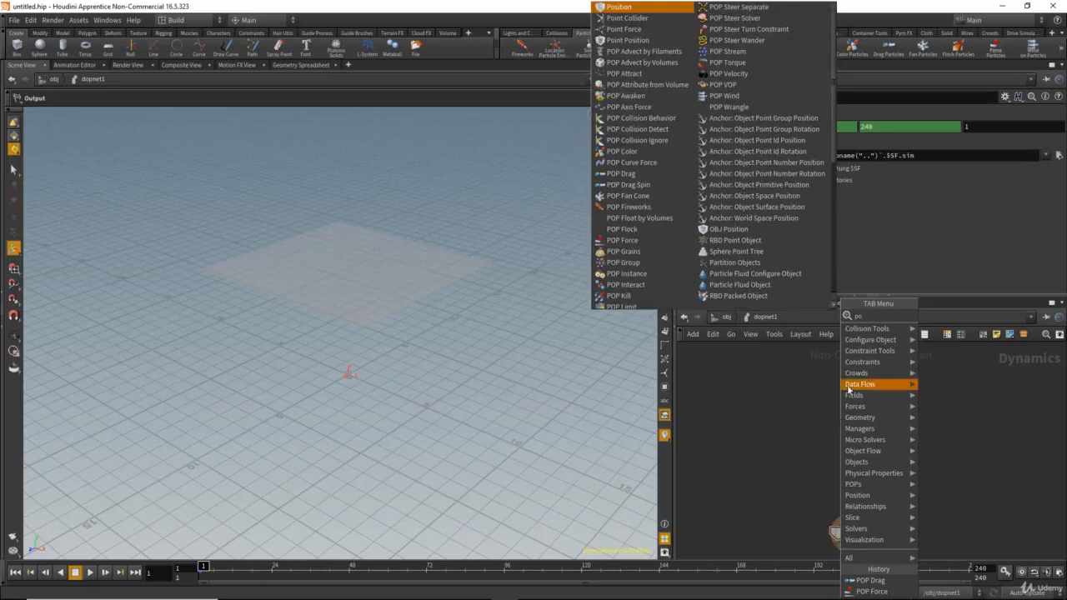
type("po")
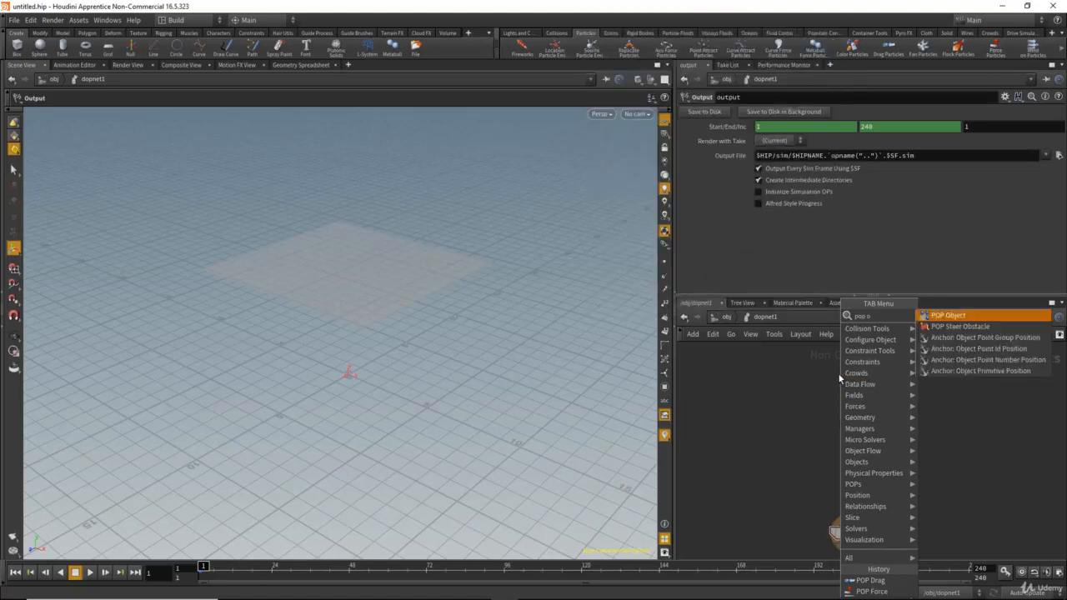
left_click(949, 316)
left_click(737, 418)
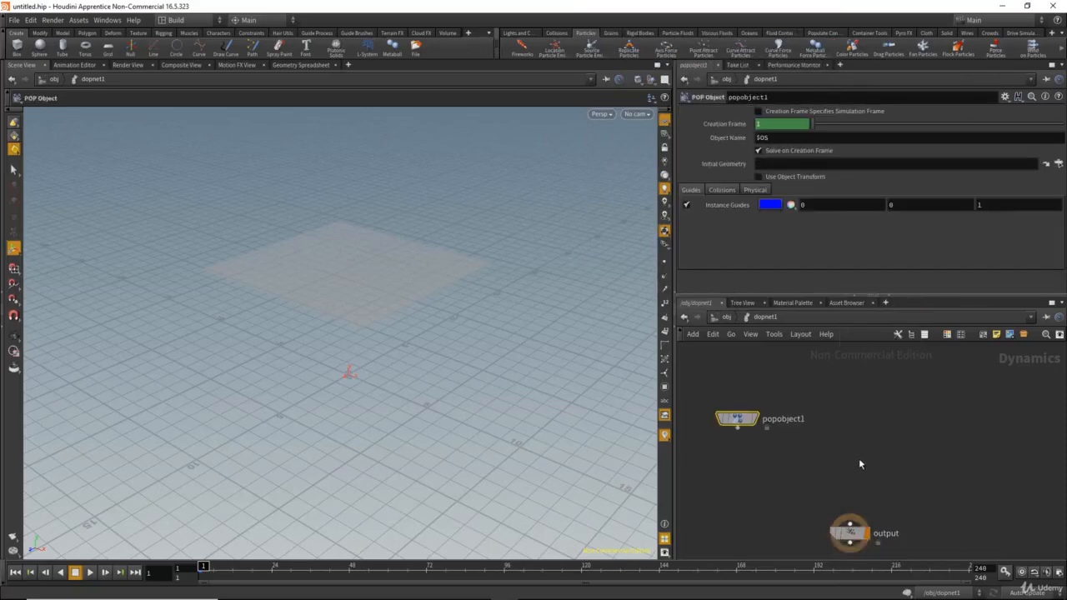
- Add a POP Solver node between the POP Object and output nodes, to the right of the POP Object
key("Tab")
type("s")
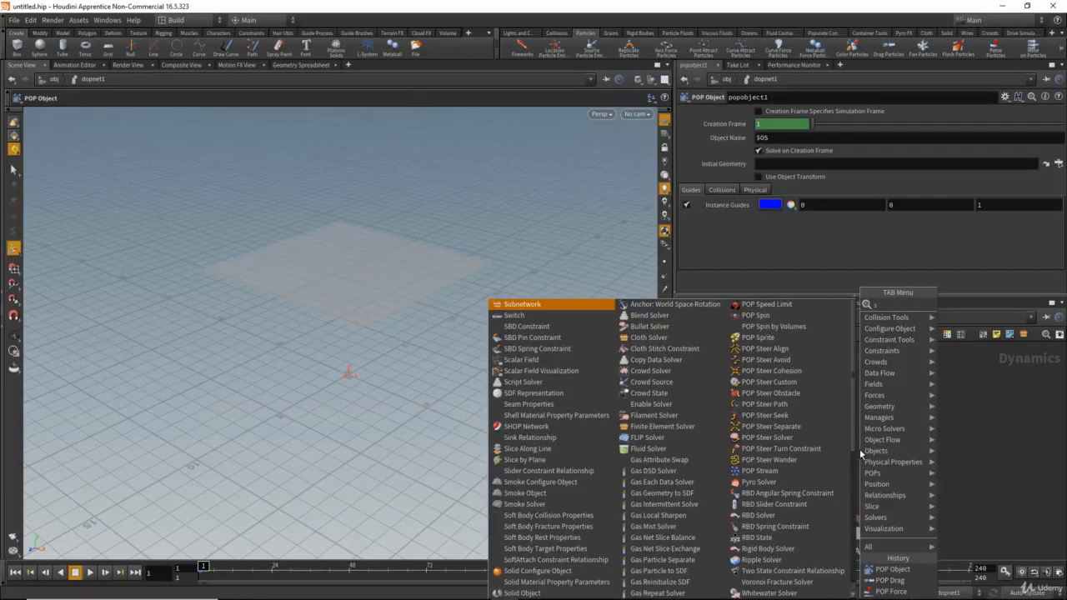
key("BackSpace")
type("pops")
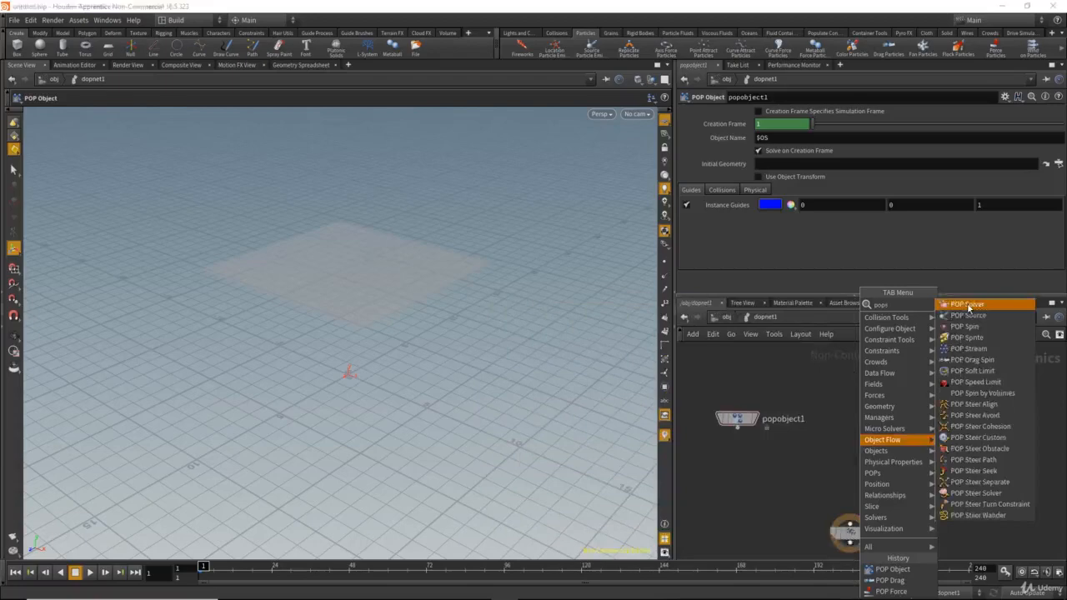
left_click(968, 307)
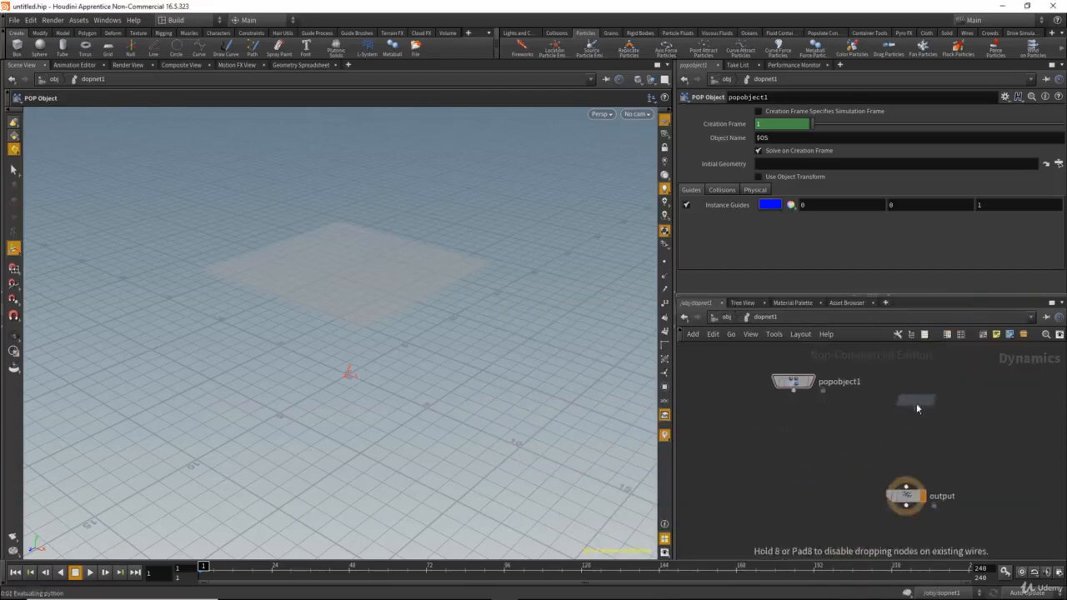
left_click(914, 401)
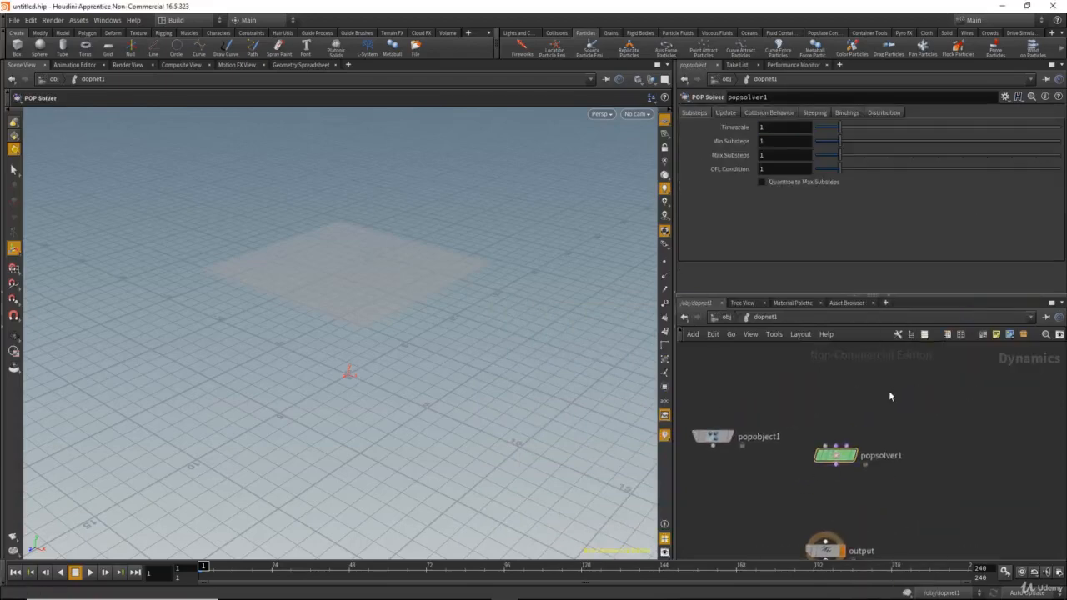
- Add a POP Source node and position it above and to the right of the POP Solver
key("Tab")
type("po")
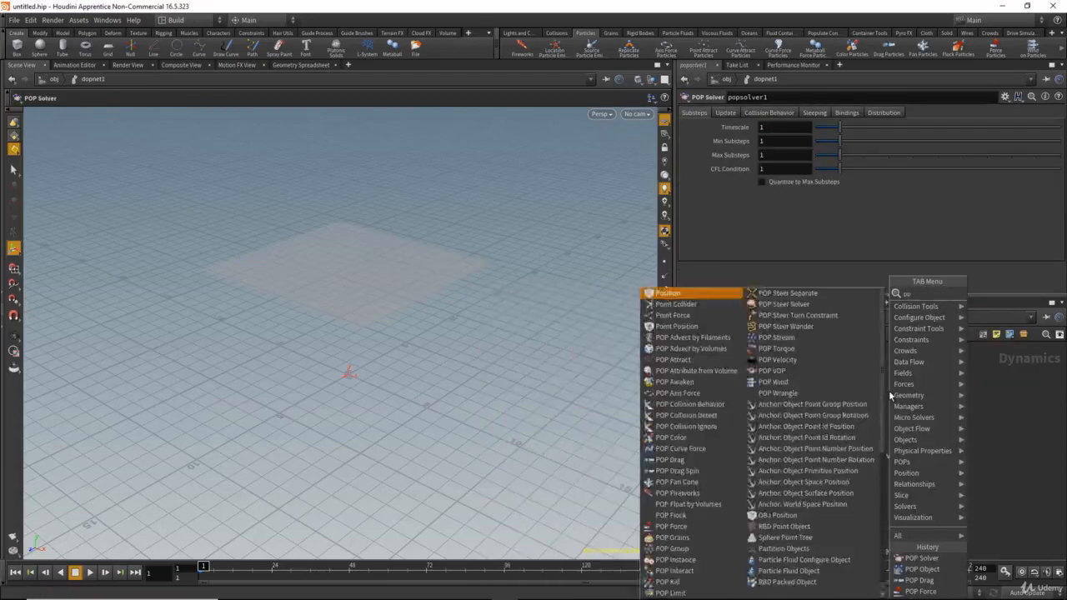
type("p s")
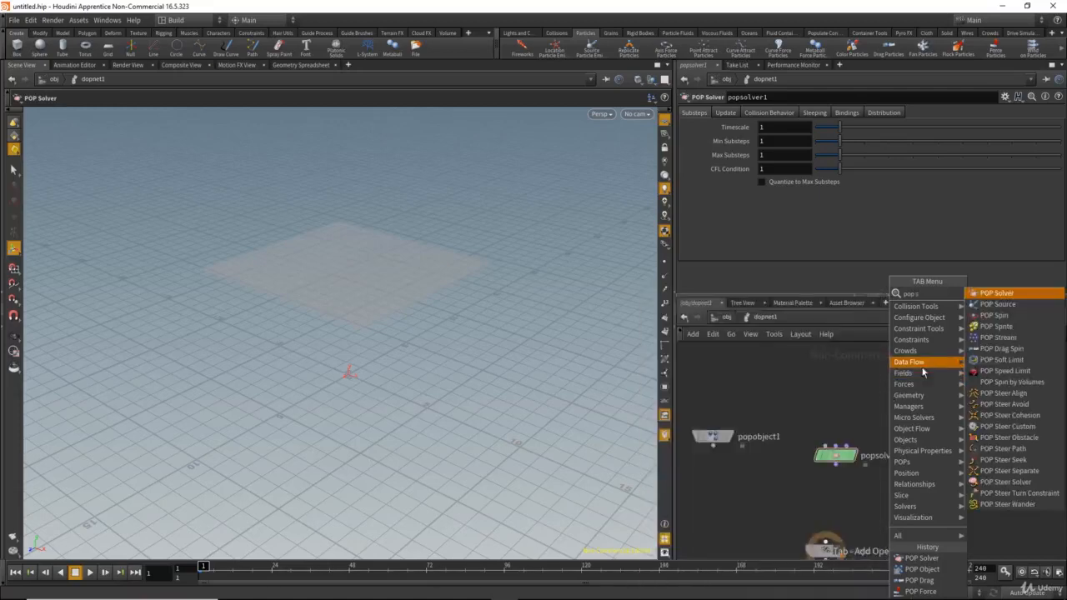
left_click(1004, 306)
left_click(938, 430)
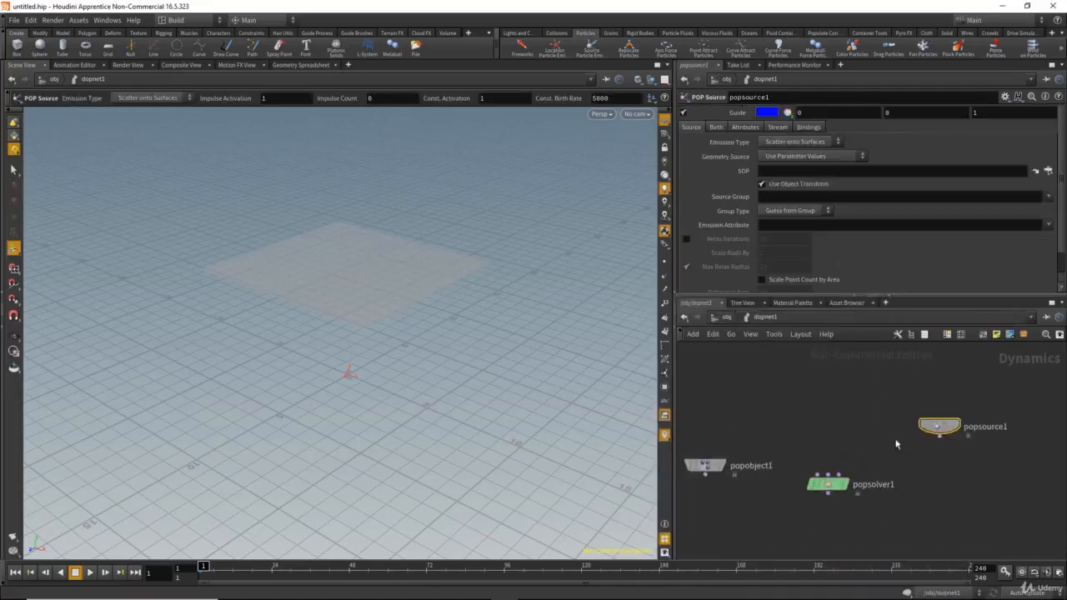
left_click_drag(959, 432, 964, 405)
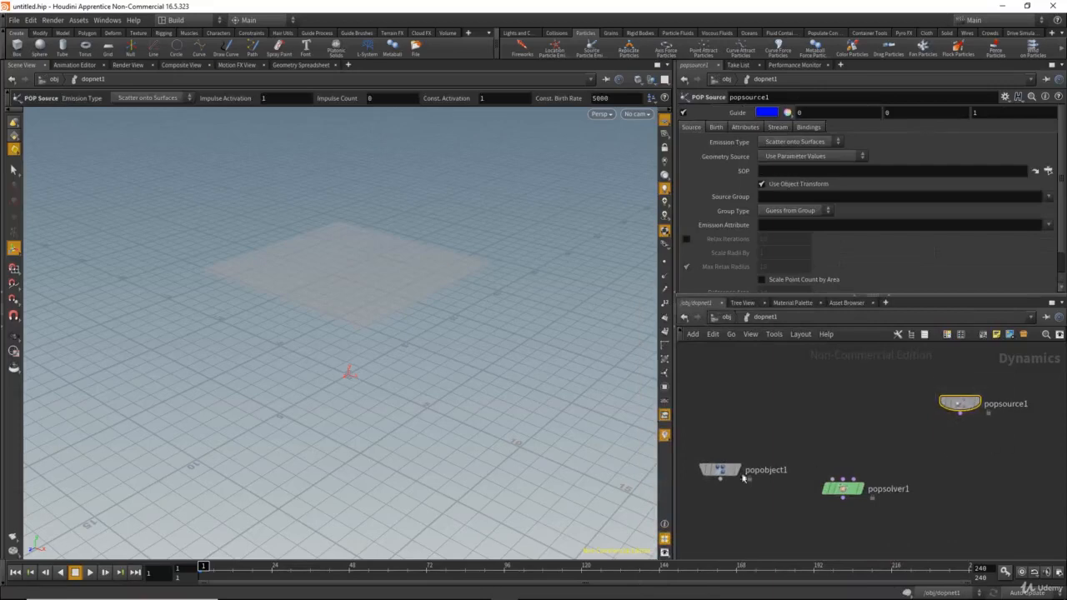
- Move the POP Object node higher and wire its output to the first input of the POP Solver
left_click_drag(726, 478, 723, 394)
scroll(776, 473, "up", 3)
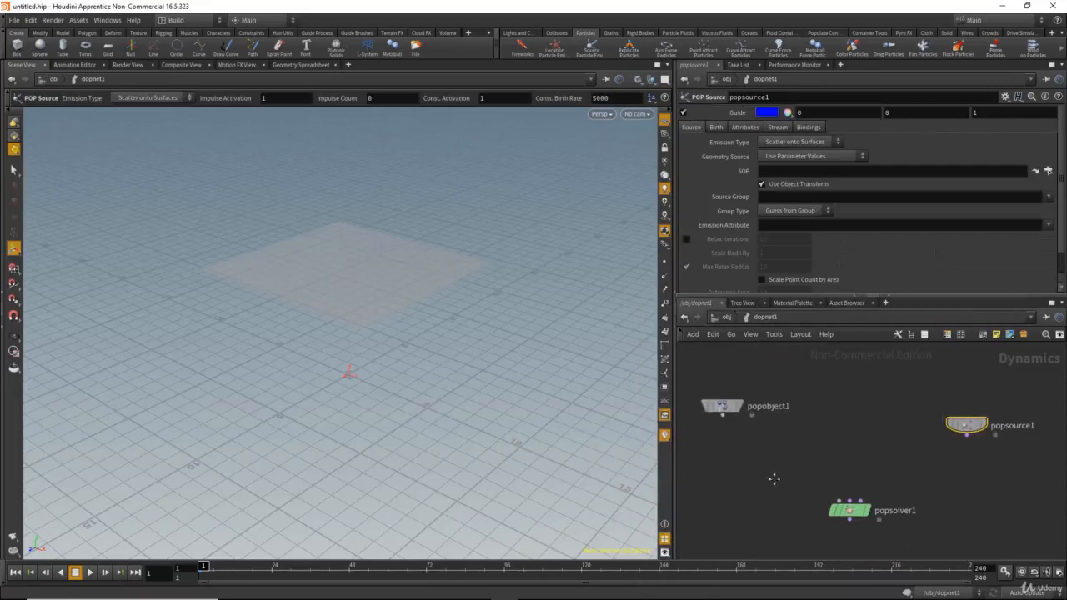
left_click(723, 376)
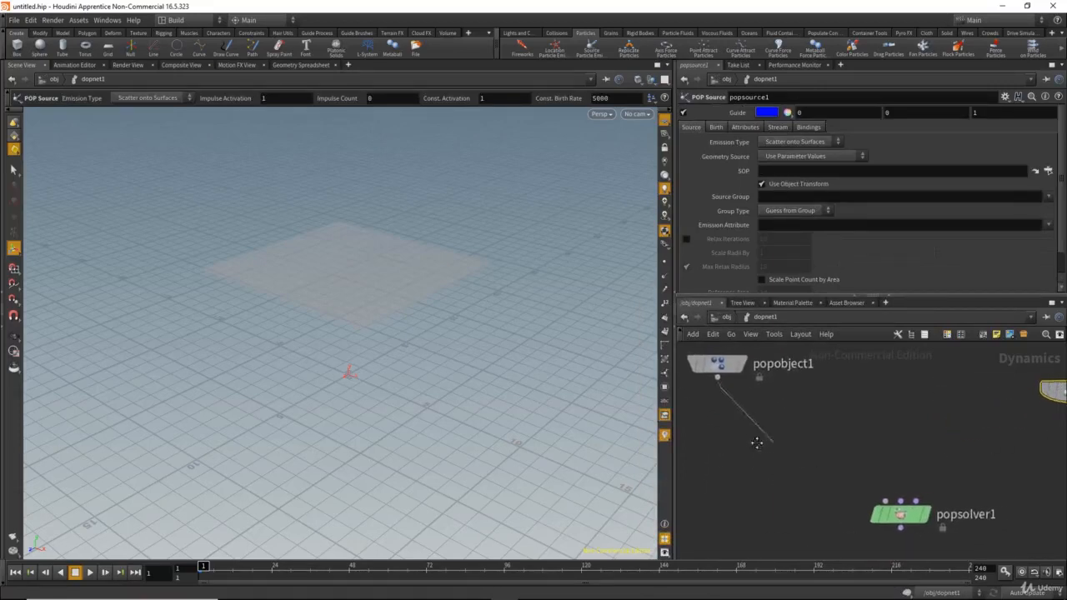
left_click(854, 502)
- Wire the POP Source node to the POP Solver's third input, Sources (post-solve)
middle_click_drag(905, 476, 859, 489)
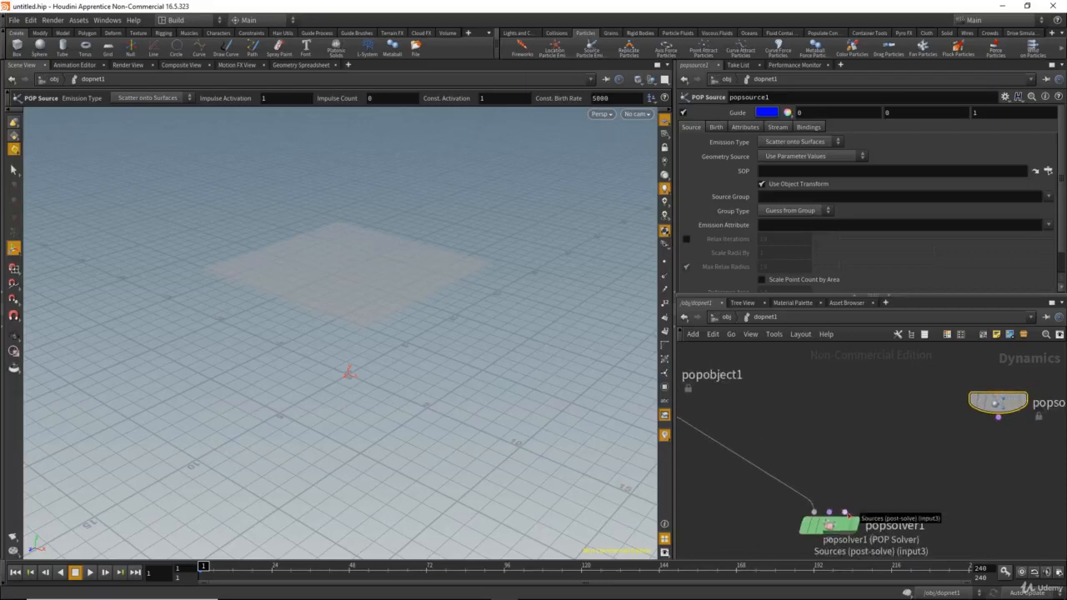
left_click(845, 513)
left_click(998, 418)
scroll(908, 394, "down", 2)
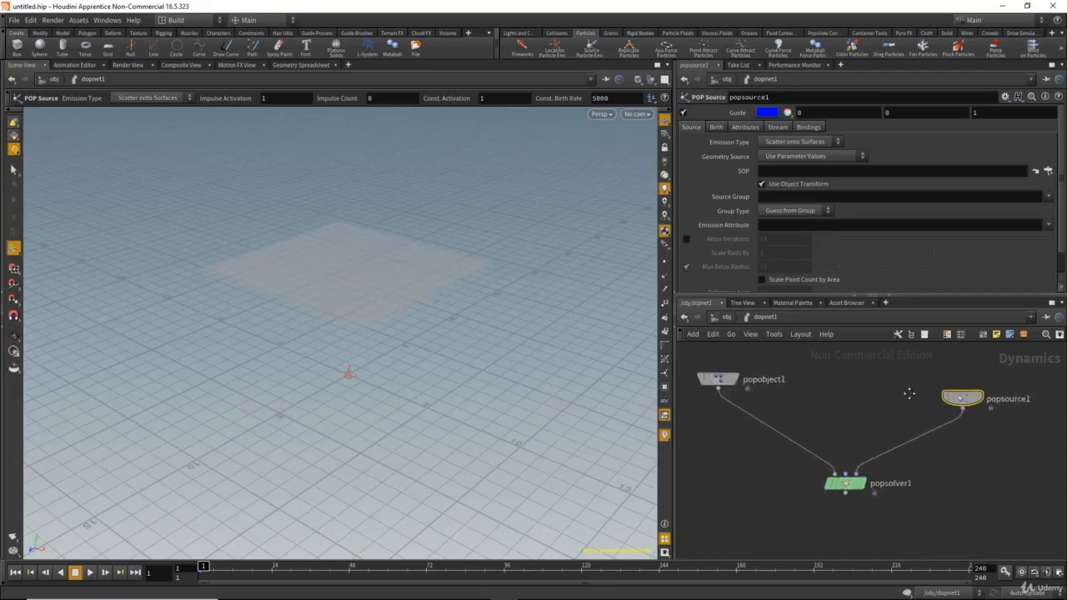
- Wire the POP Solver to the output node and scrub the timeline back to frame 1 as a test
left_click(844, 492)
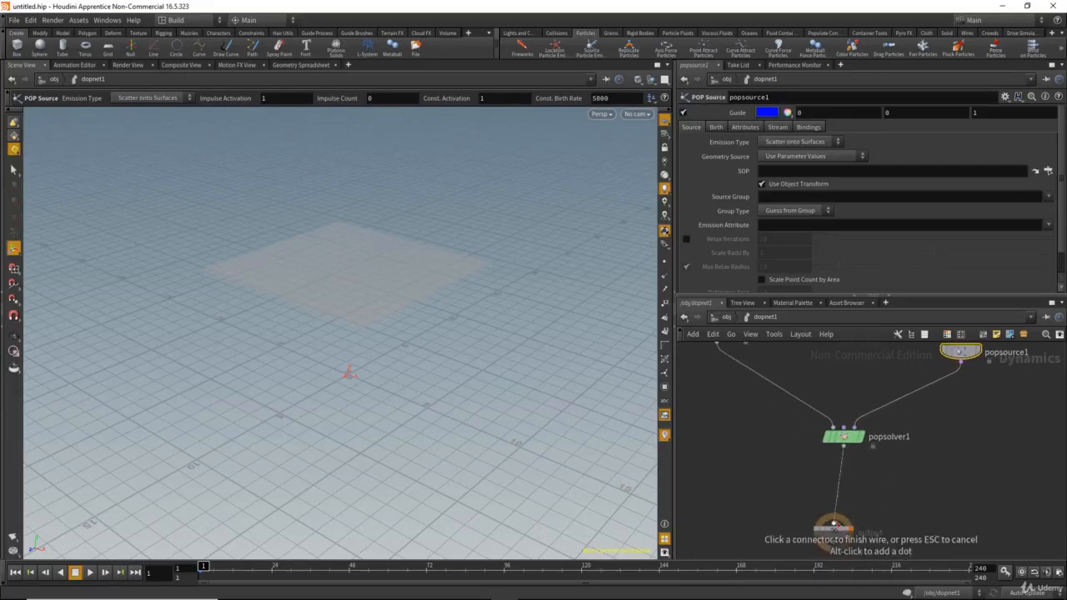
left_click(833, 522)
scroll(911, 477, "down", 2)
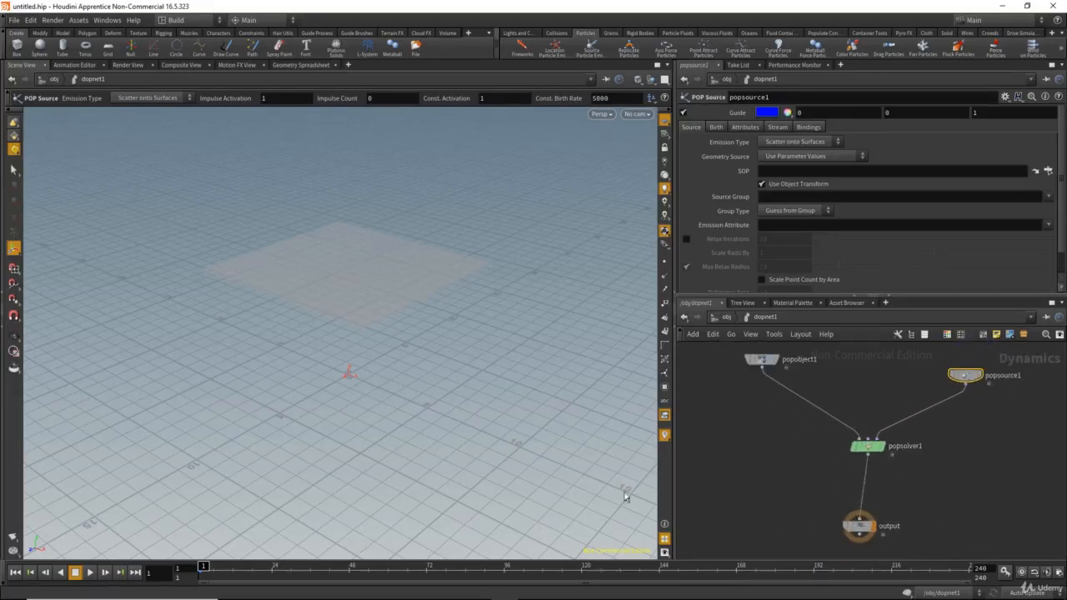
left_click_drag(214, 575, 90, 573)
- Set the POP Source's SOP to /obj/geo1/transform1 so that it emits from the raised grid
middle_click_drag(772, 480, 708, 520)
middle_click_drag(809, 405, 767, 431)
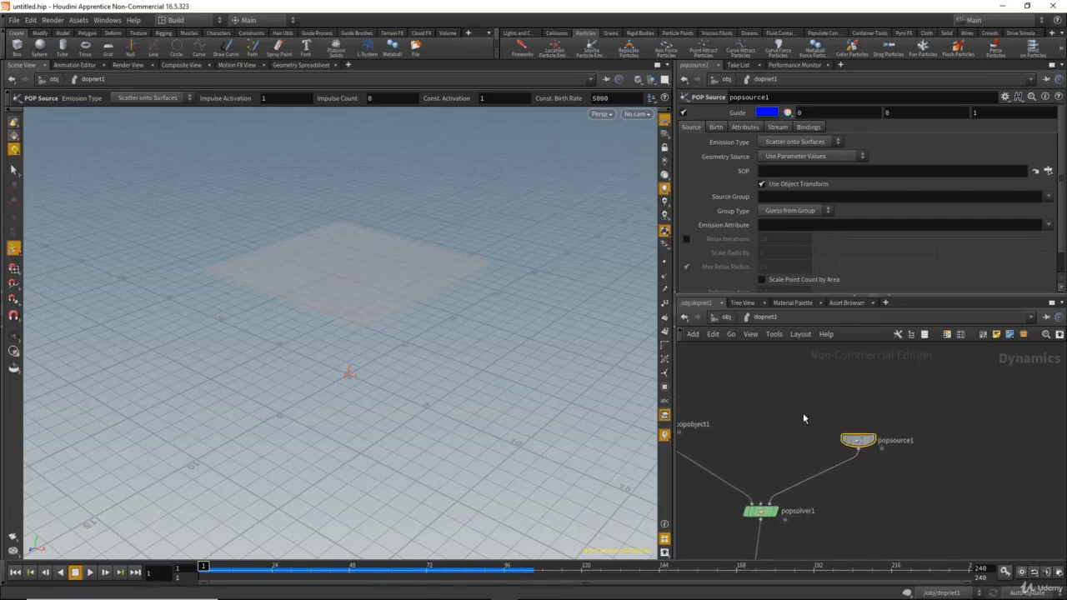
left_click_drag(797, 414, 909, 473)
left_click(1050, 173)
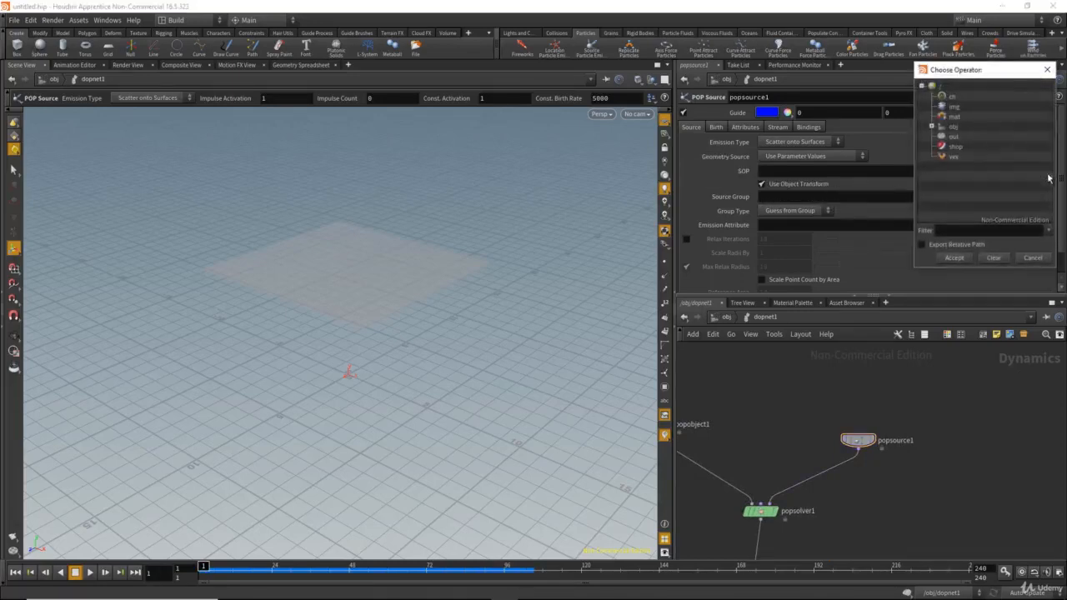
left_click_drag(974, 81, 906, 95)
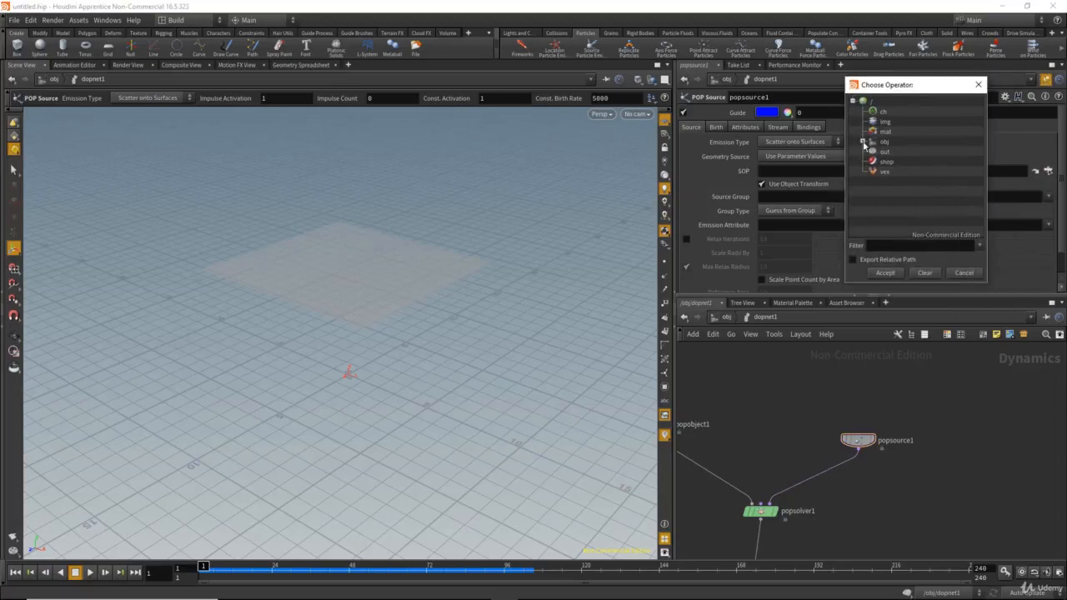
left_click(863, 142)
left_click(872, 162)
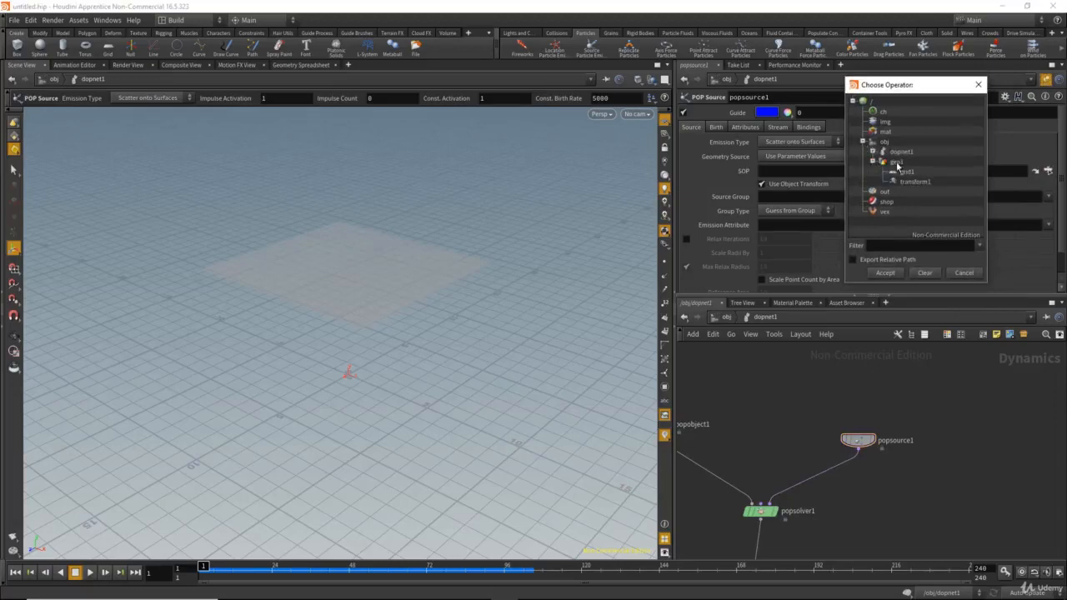
left_click(898, 162)
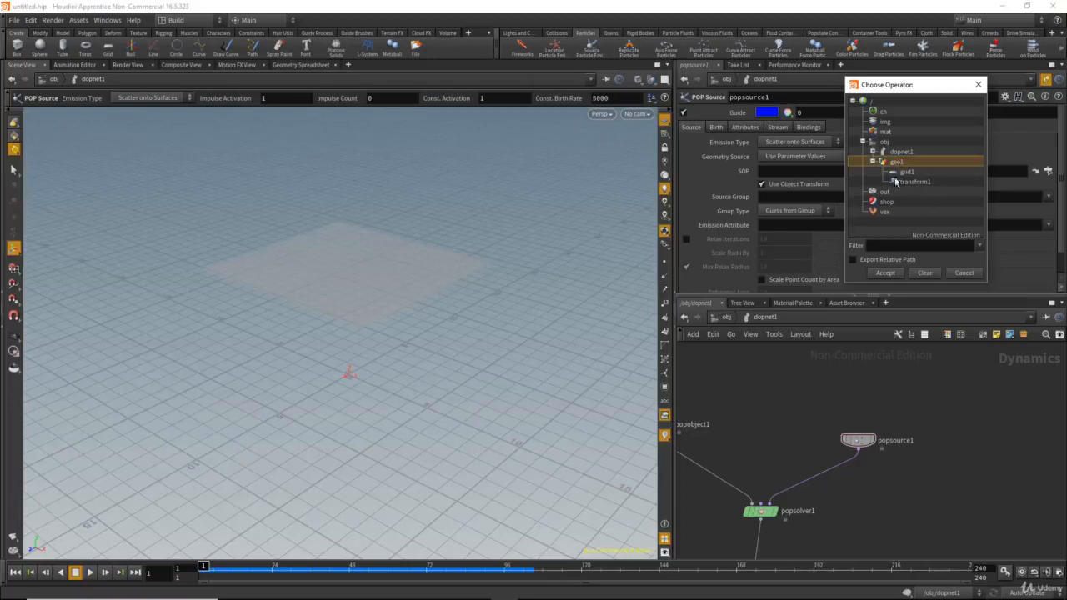
left_click(912, 182)
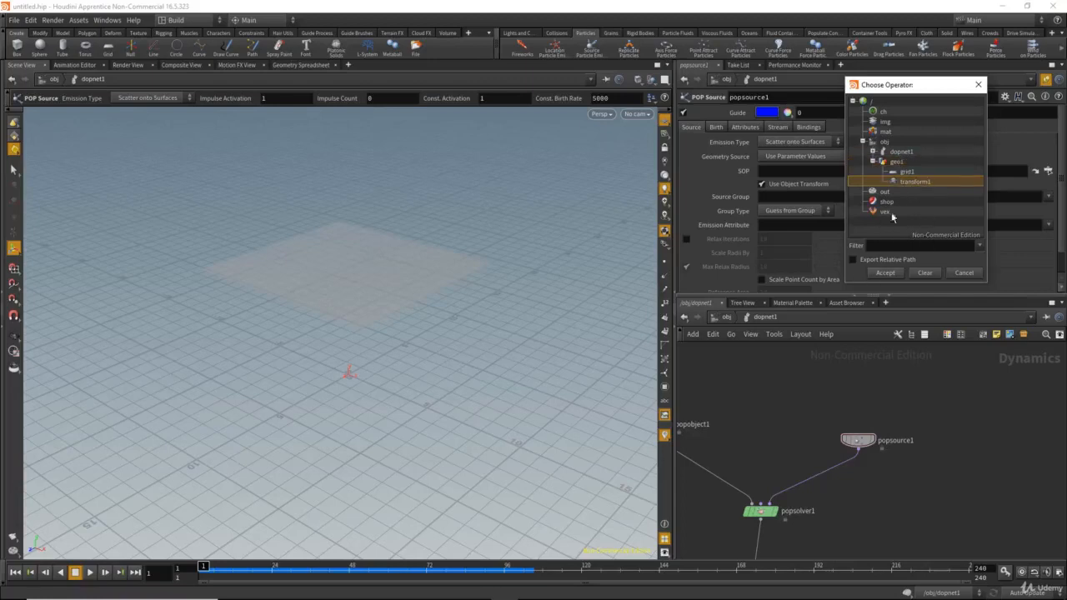
left_click(886, 273)
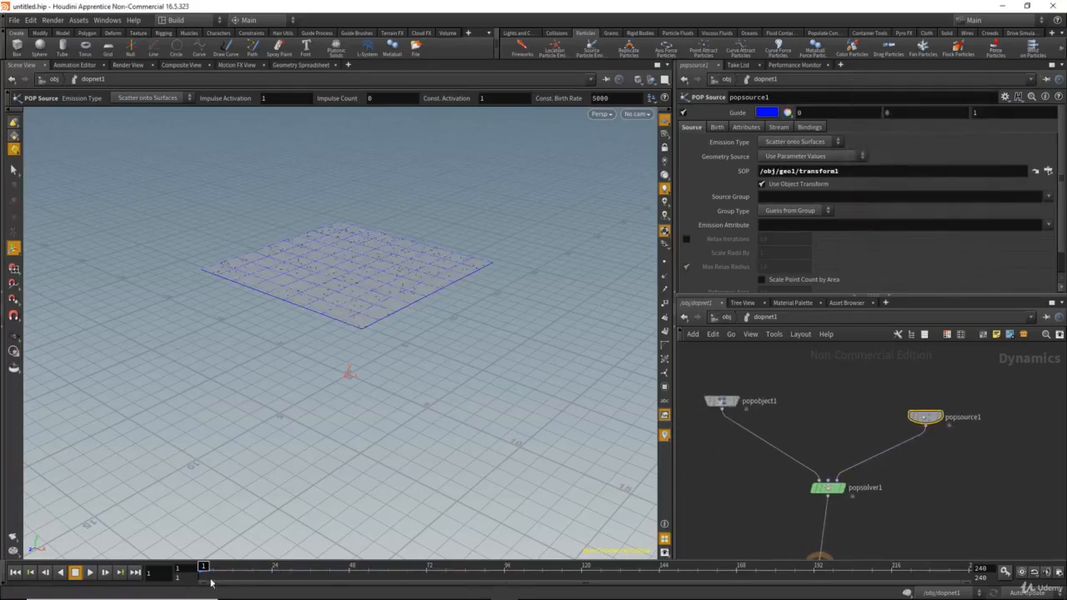
- Scrub the simulation to frame 16 and examine the particles on the grid up close
mouse_move(211, 583)
left_mouse_down()
mouse_move(275, 580)
mouse_move(210, 581)
mouse_move(247, 580)
left_mouse_up()
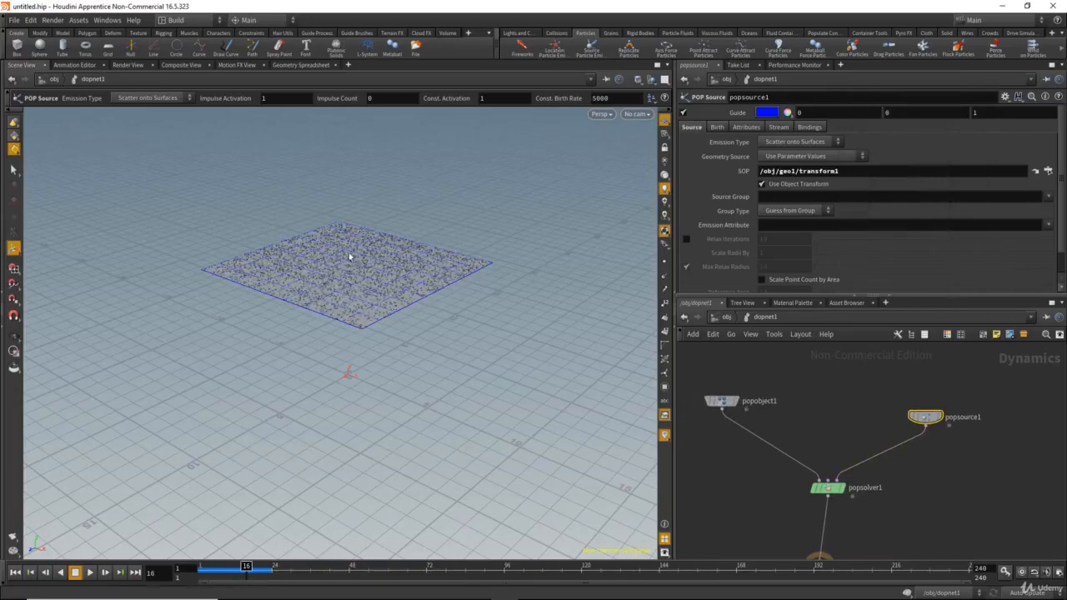
key("Escape")
left_click_drag(349, 253, 441, 335)
key("Return")
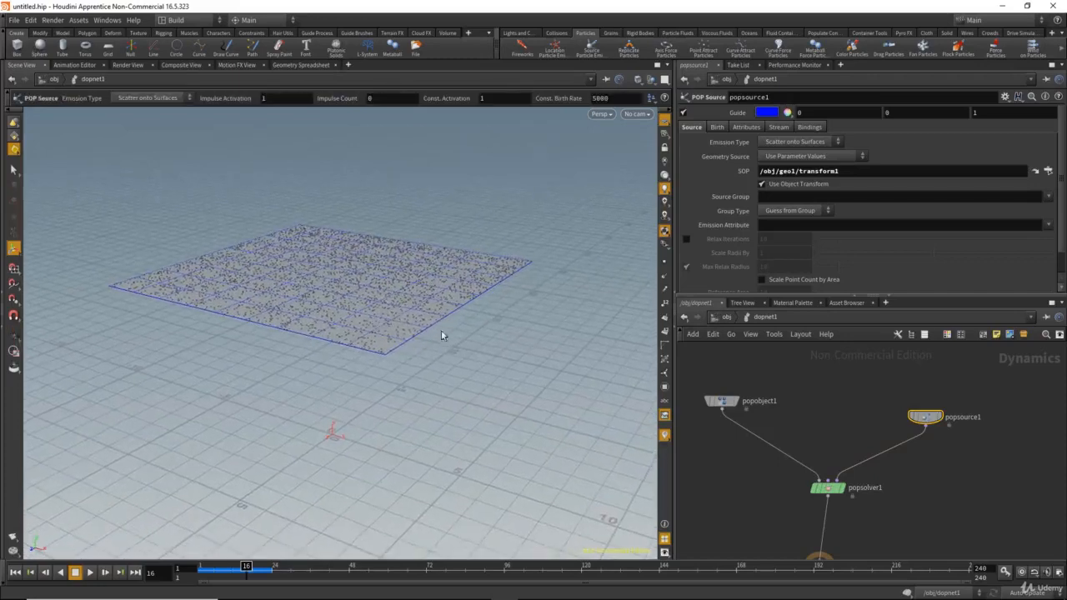
- Set the POP Source's initial velocity to Add to inherited velocity, with a velocity of 0.4 on all three axes
middle_click_drag(811, 423, 809, 434)
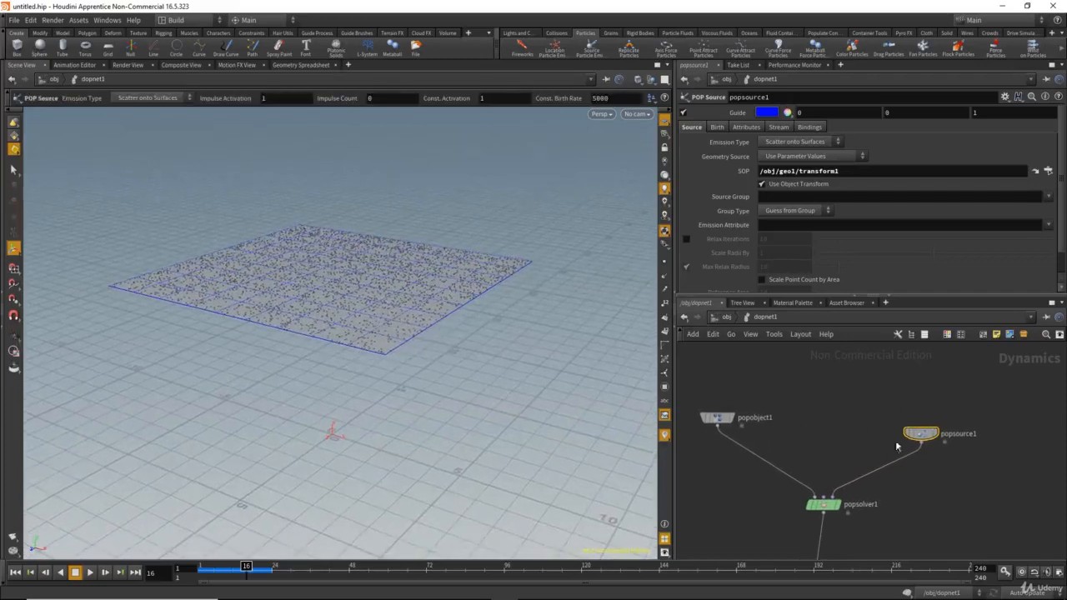
left_click_drag(848, 414, 995, 455)
left_click(744, 128)
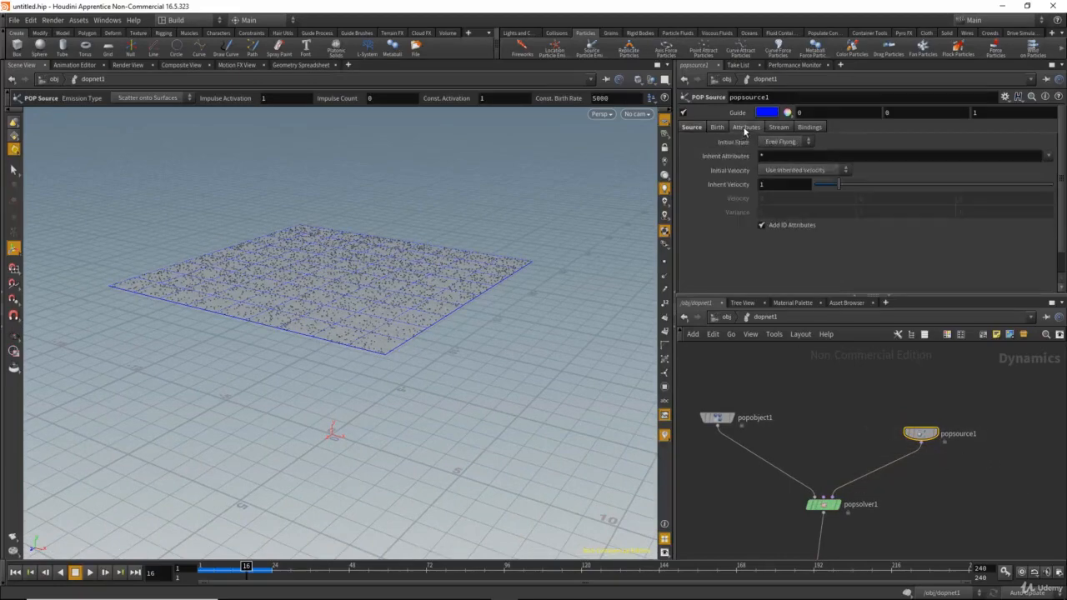
left_click(805, 173)
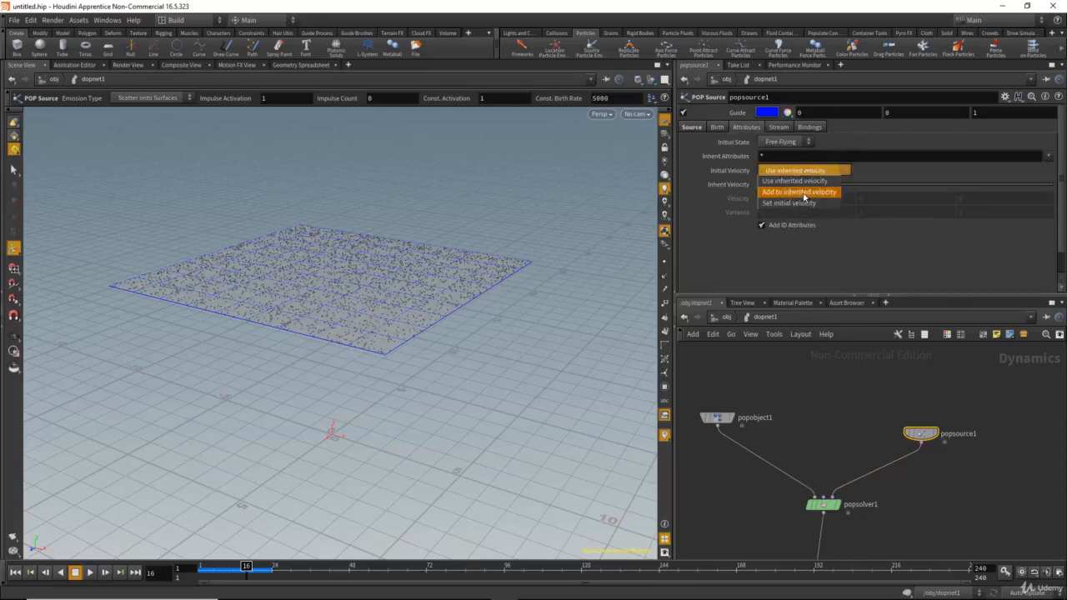
left_click(799, 192)
middle_click_drag(751, 203, 748, 197)
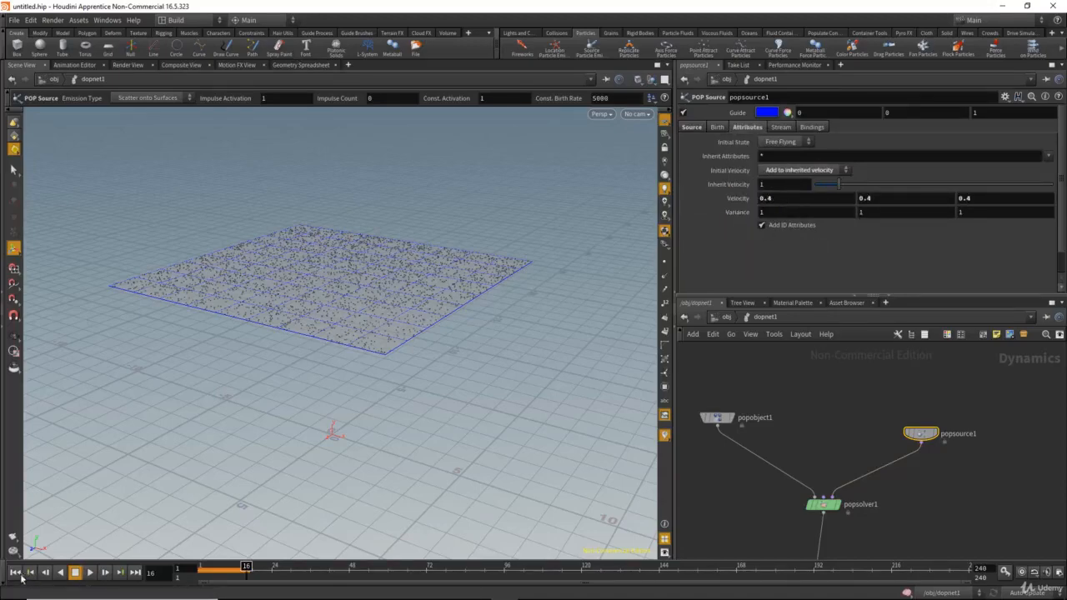
- Play the simulation from the first frame to check the particle motion, then stop and rewind it
left_click(15, 572)
left_click(89, 572)
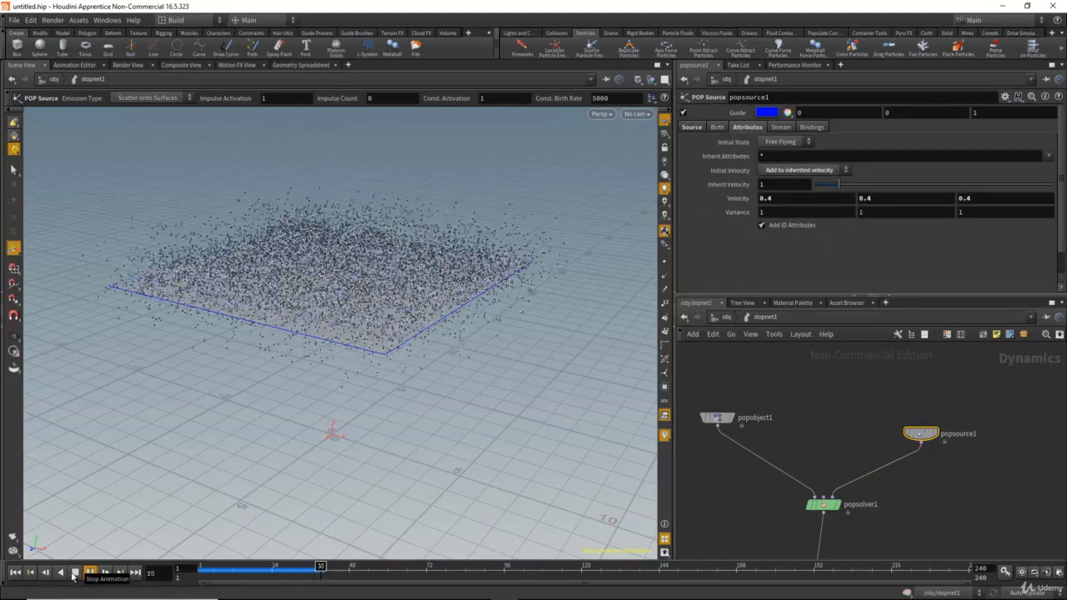
left_click(74, 573)
left_click(15, 572)
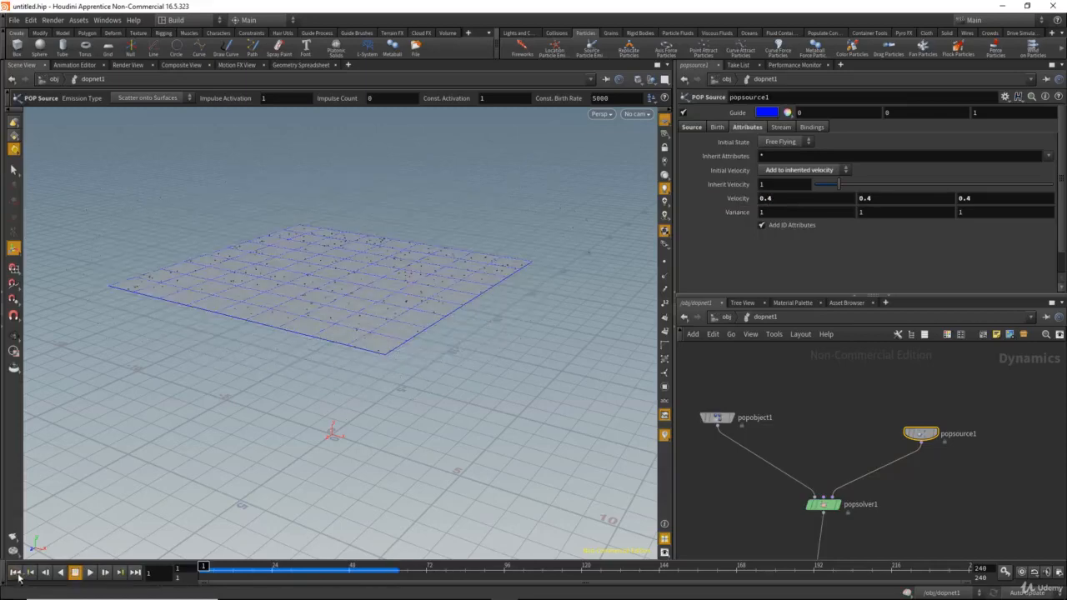
- Set the POP Source's emission type to All Points
middle_click_drag(792, 411, 847, 423)
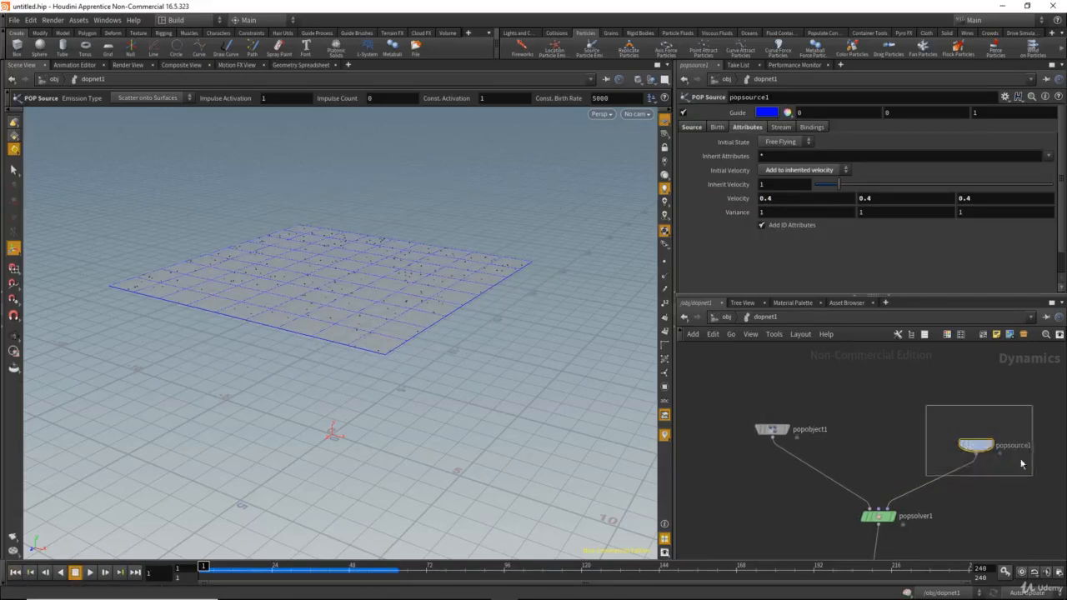
left_click(690, 127)
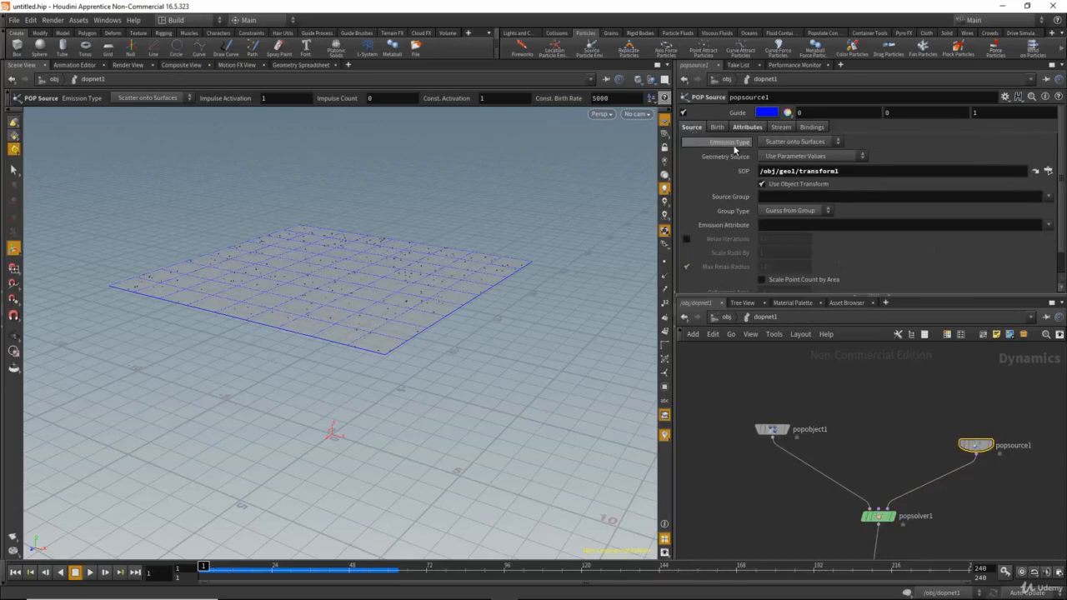
left_click(796, 143)
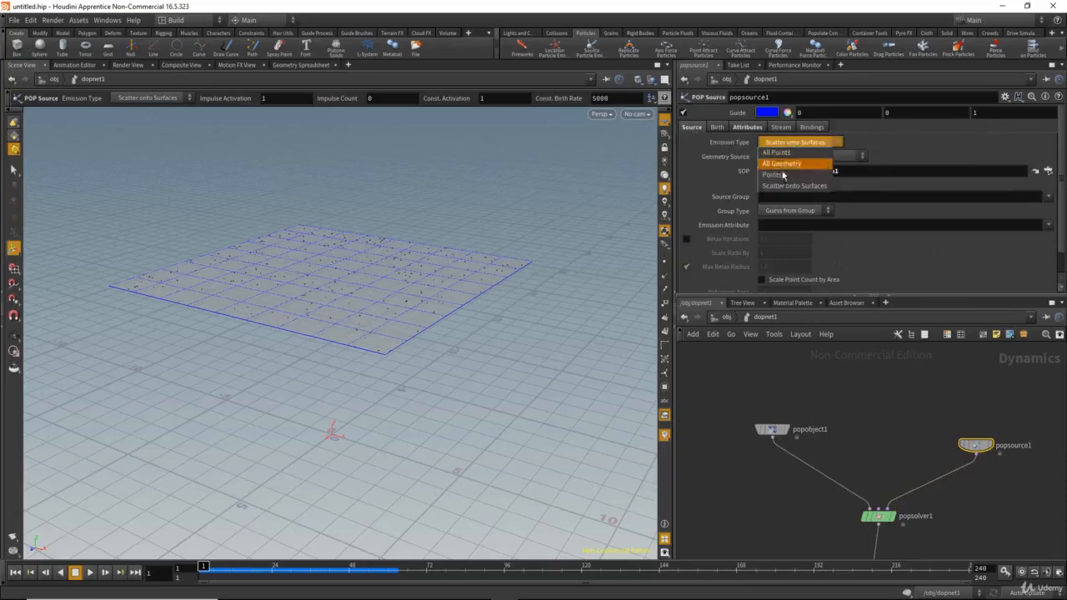
left_click(776, 152)
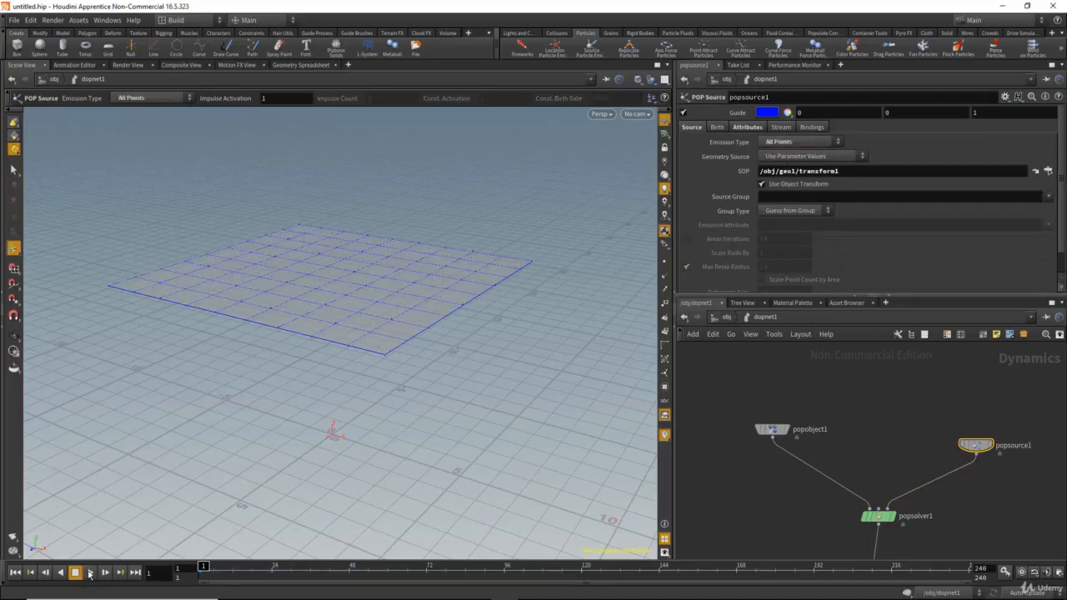
- Play the simulation, scrub back to frame 3 and examine closely how particles leave the grid points
left_click(90, 573)
left_click_drag(232, 567, 203, 568)
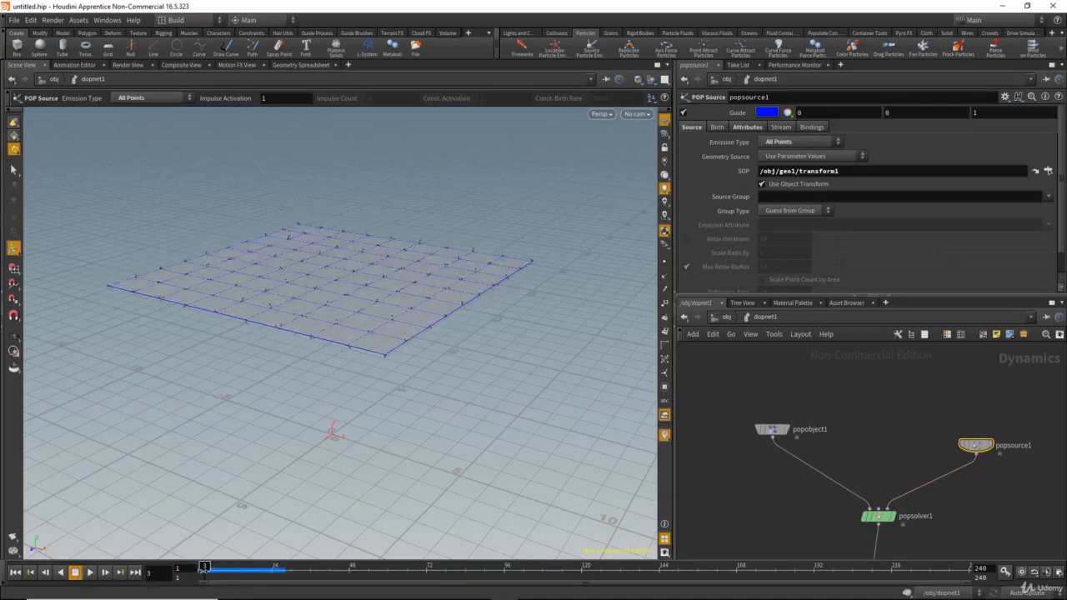
right_click_drag(329, 276, 450, 347)
key("Return")
right_click_drag(388, 393, 414, 382, "alt")
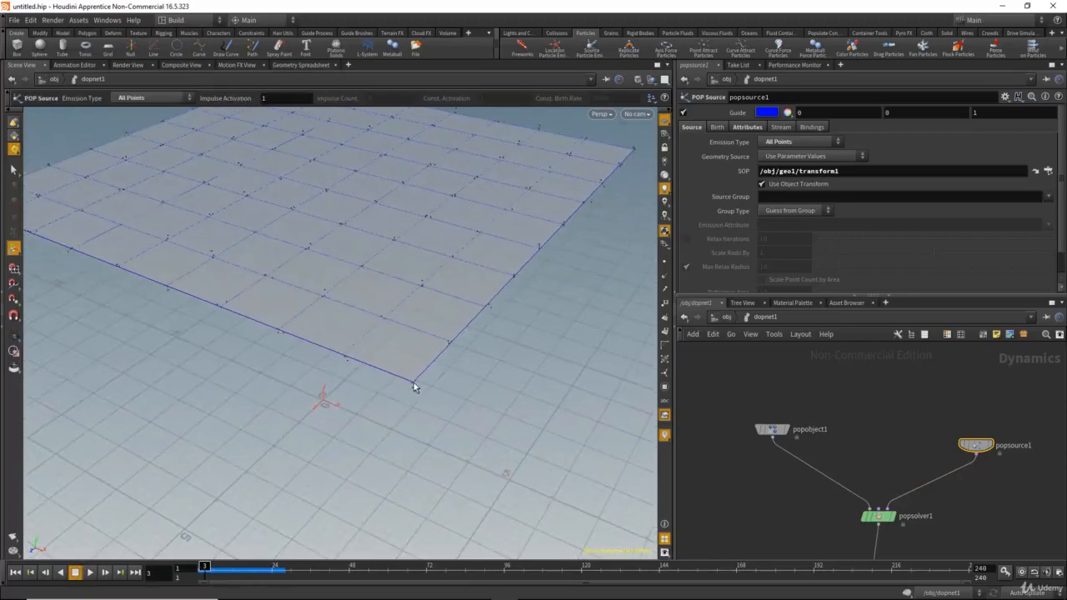
- Switch the emission type to All Geometry, check the simulation over the timeline and return to frame 1
left_click(795, 143)
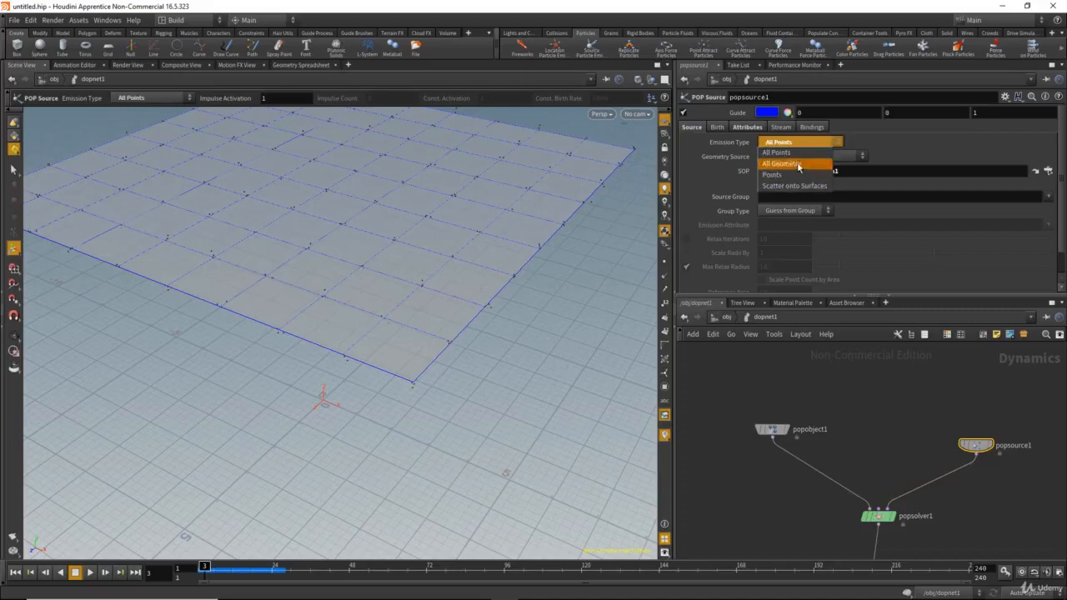
left_click(784, 164)
left_click_drag(464, 255, 308, 536, "alt")
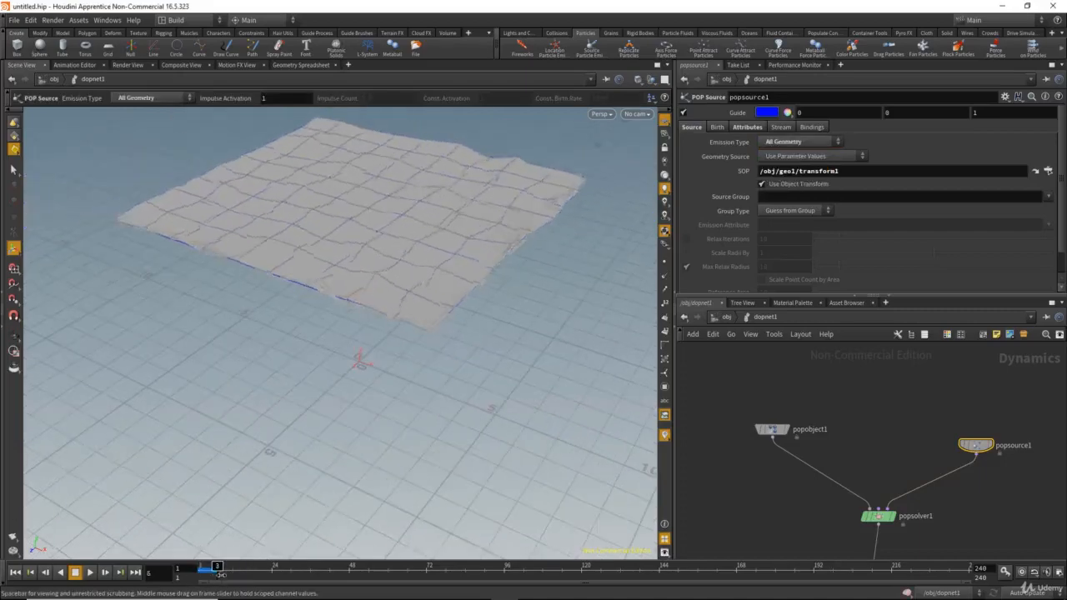
left_click_drag(365, 574, 203, 574)
- Switch the emission type to Points and scrub the timeline to check the particles around the grid points
left_click(813, 147)
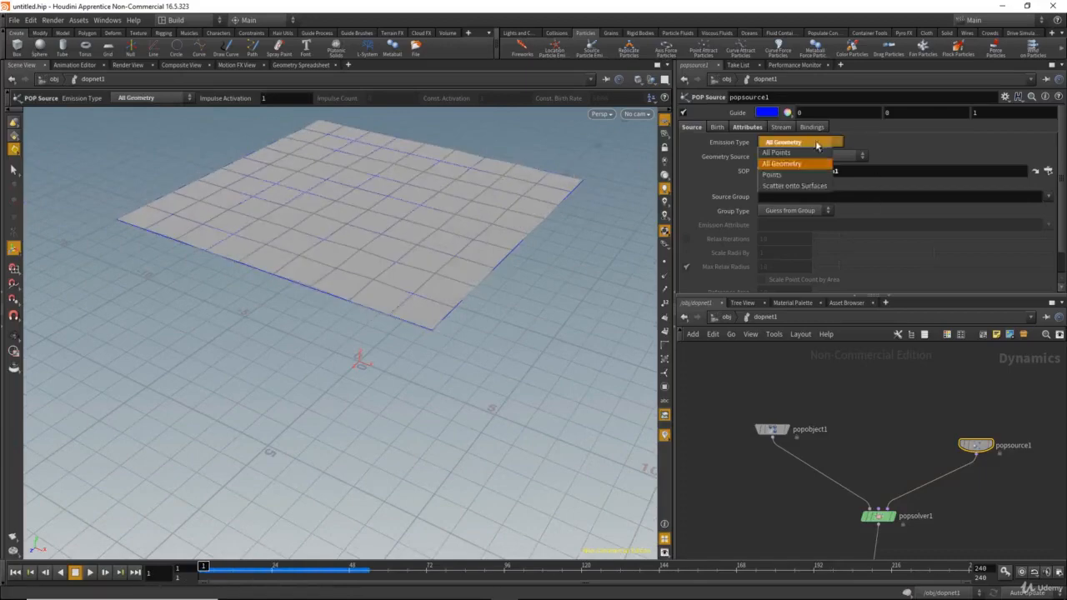
left_click(789, 176)
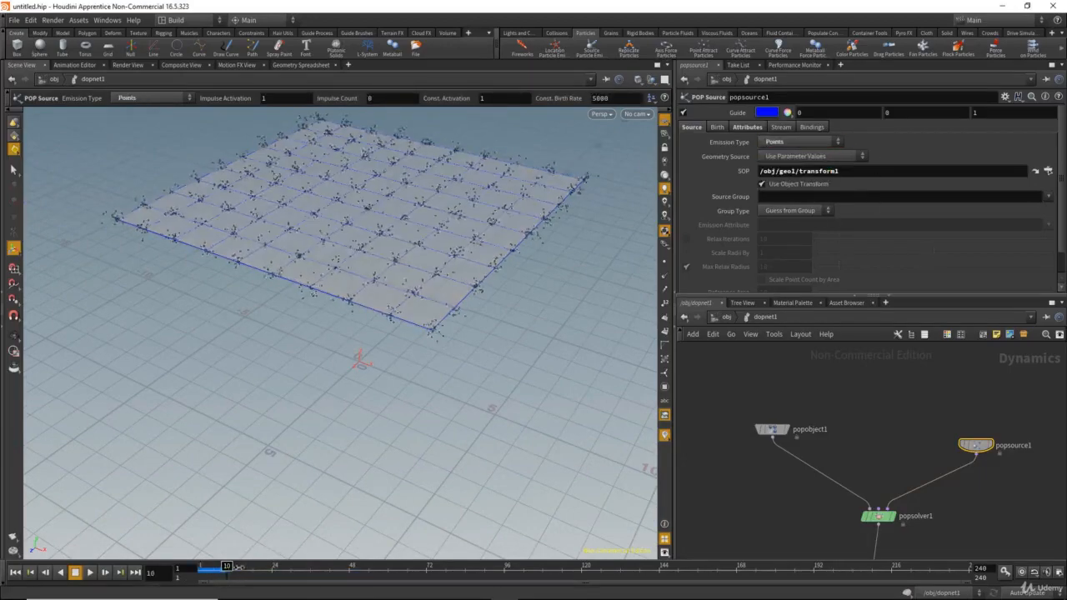
mouse_move(240, 568)
left_mouse_down()
mouse_move(206, 568)
mouse_move(243, 568)
left_mouse_up()
left_click(785, 148)
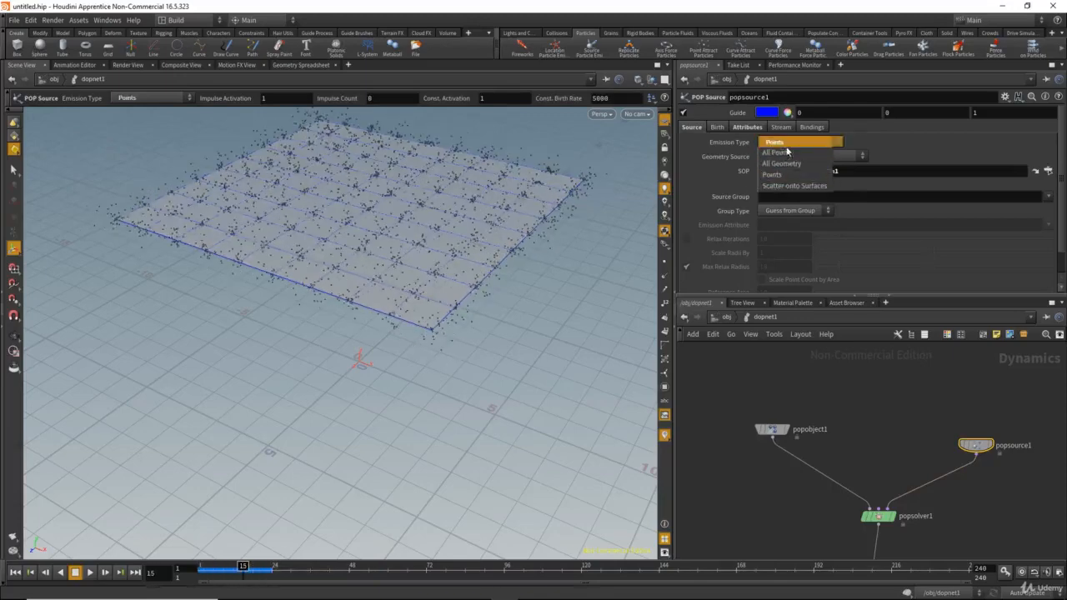
left_click(785, 148)
mouse_move(242, 567)
left_mouse_down()
mouse_move(200, 569)
mouse_move(242, 568)
mouse_move(203, 567)
mouse_move(226, 567)
left_mouse_up()
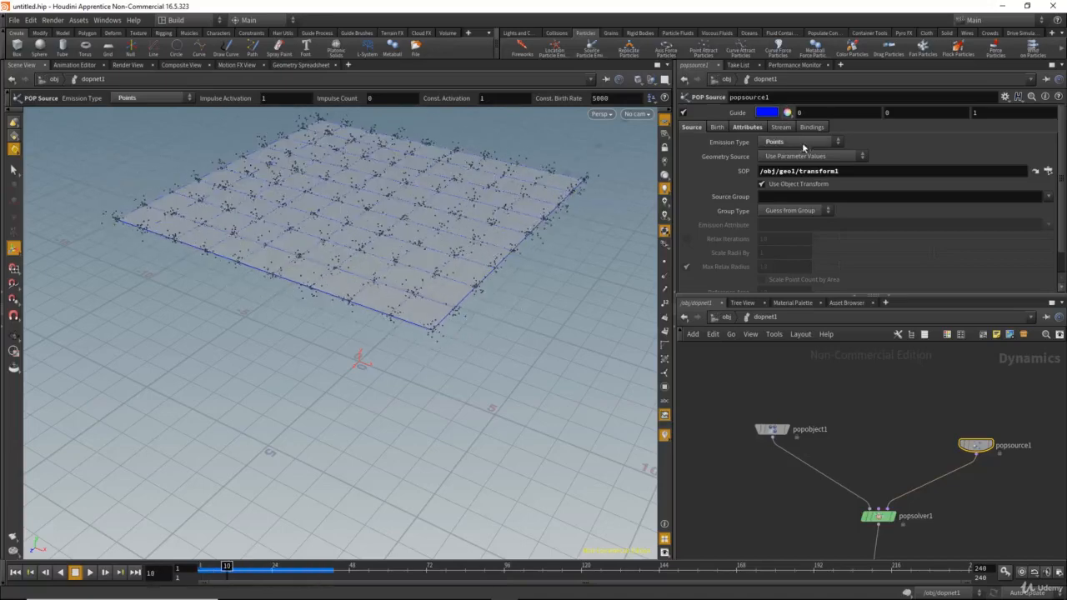
- Set the emission type back to Scatter onto Surfaces, scrub through the simulation and return to frame 1
left_click(803, 147)
left_click(792, 185)
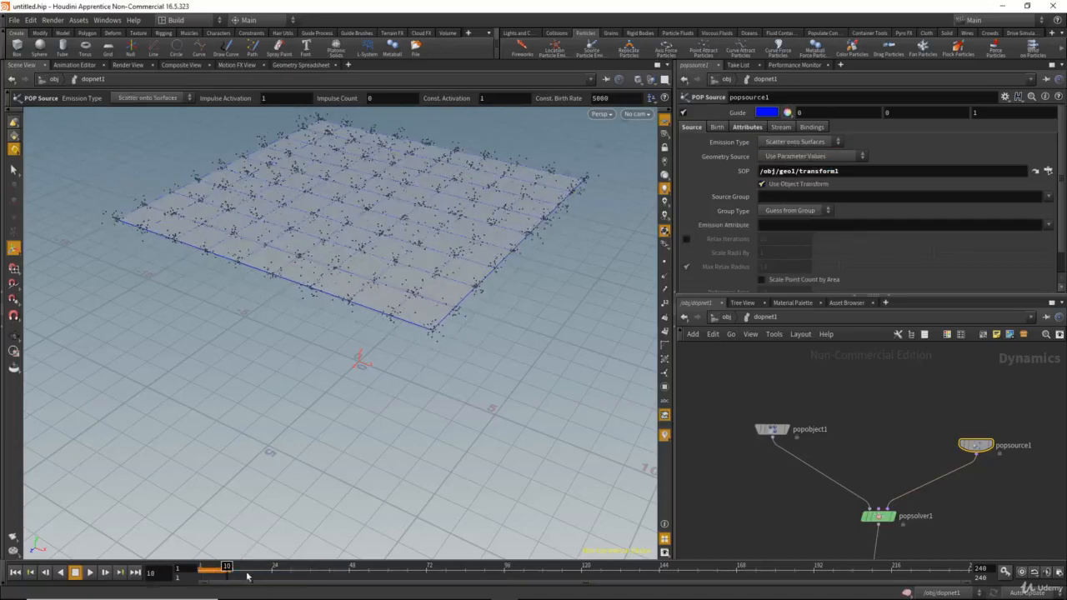
left_click(202, 568)
left_click_drag(203, 568, 159, 561)
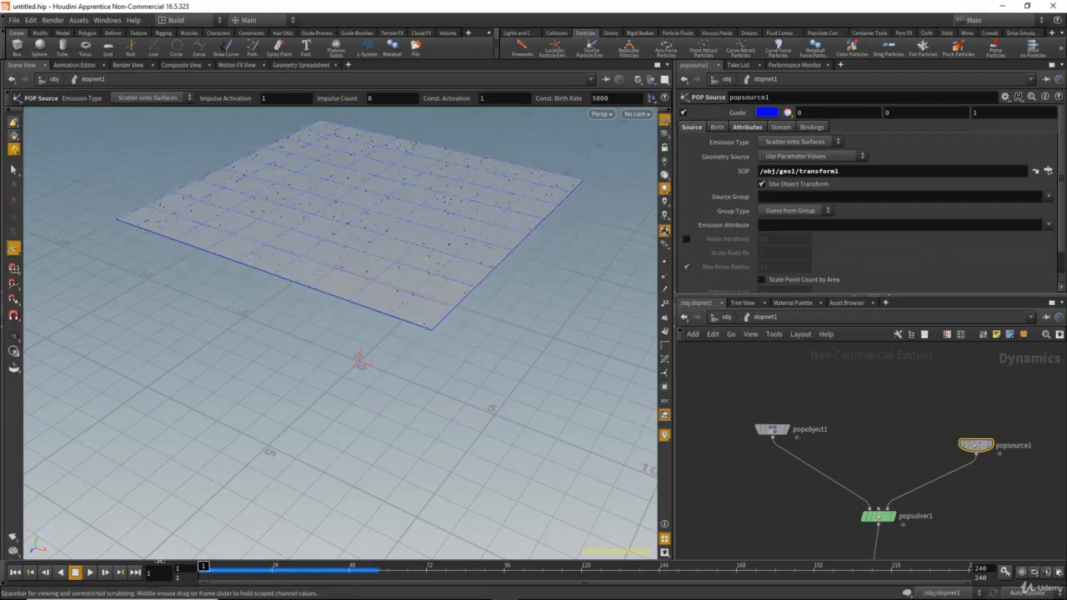
- Add a Gravity Force node between the POP solver and the output
middle_click_drag(902, 442, 862, 387)
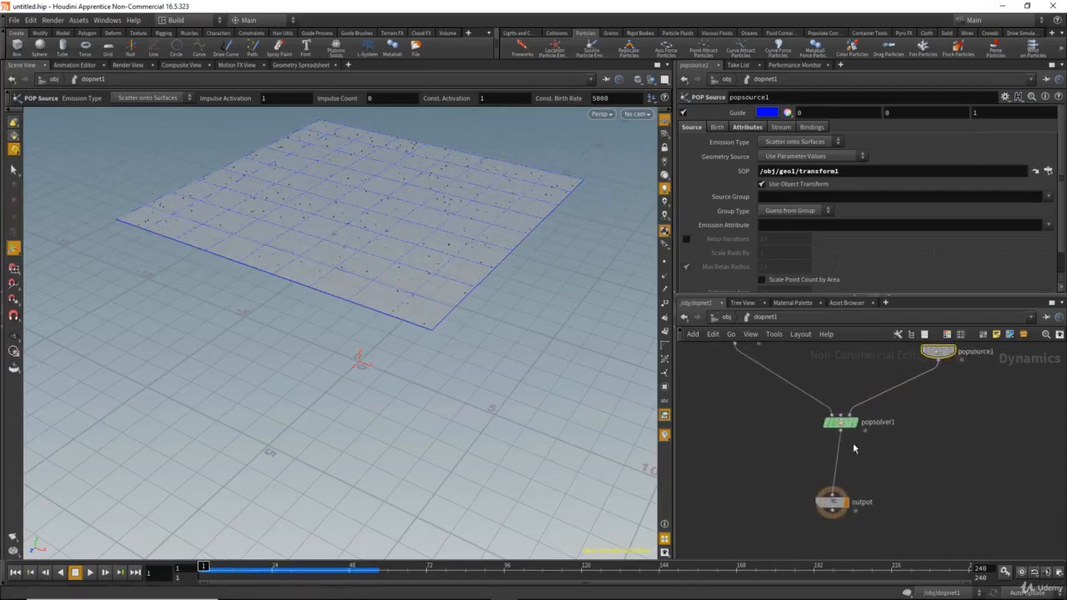
key("Tab")
type("ge")
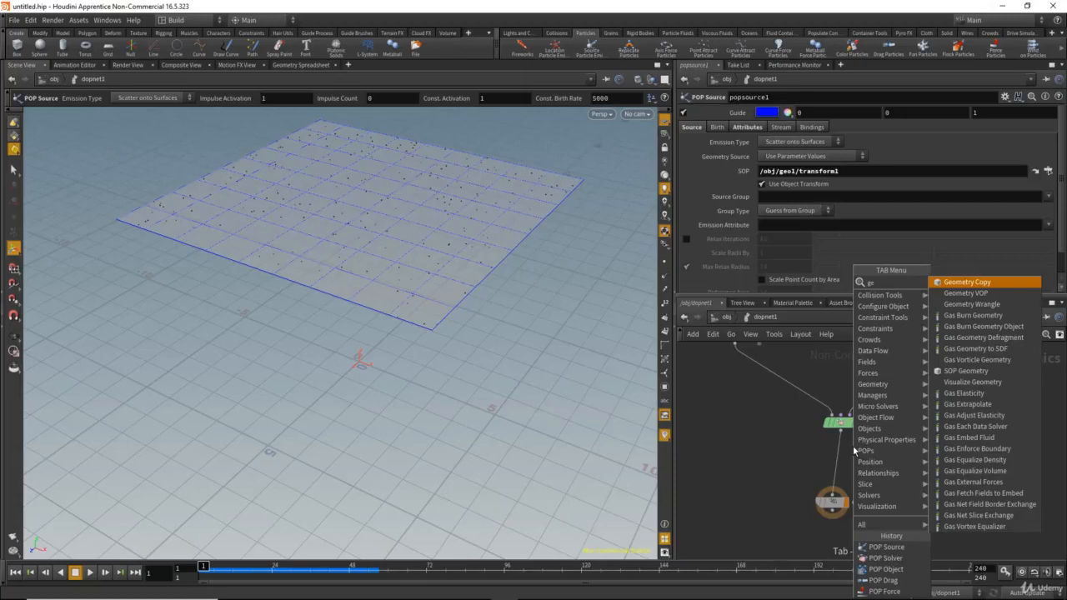
key("BackSpace")
type("rav")
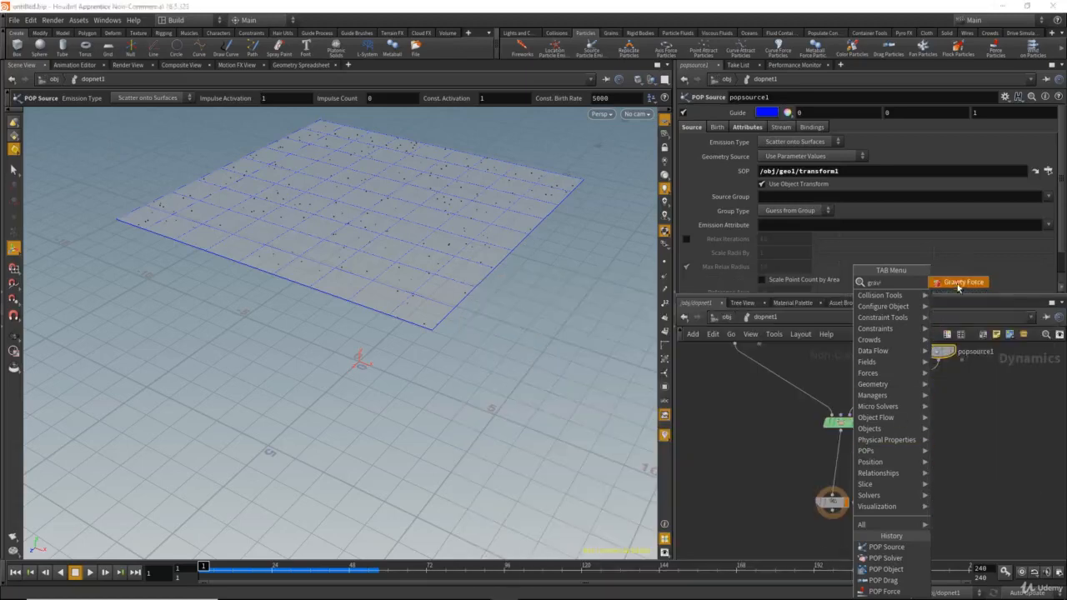
key("Return")
left_click(839, 464)
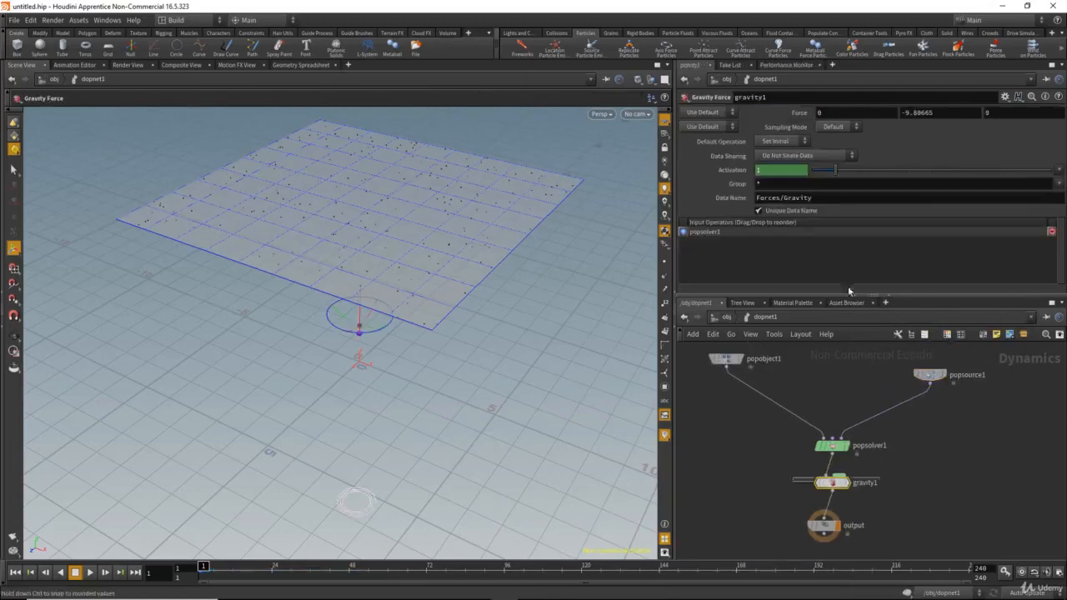
- Scrub the simulation to frame 22 and examine the falling particles from a low side view
left_click_drag(230, 570, 266, 570)
left_click_drag(388, 377, 409, 342, "alt")
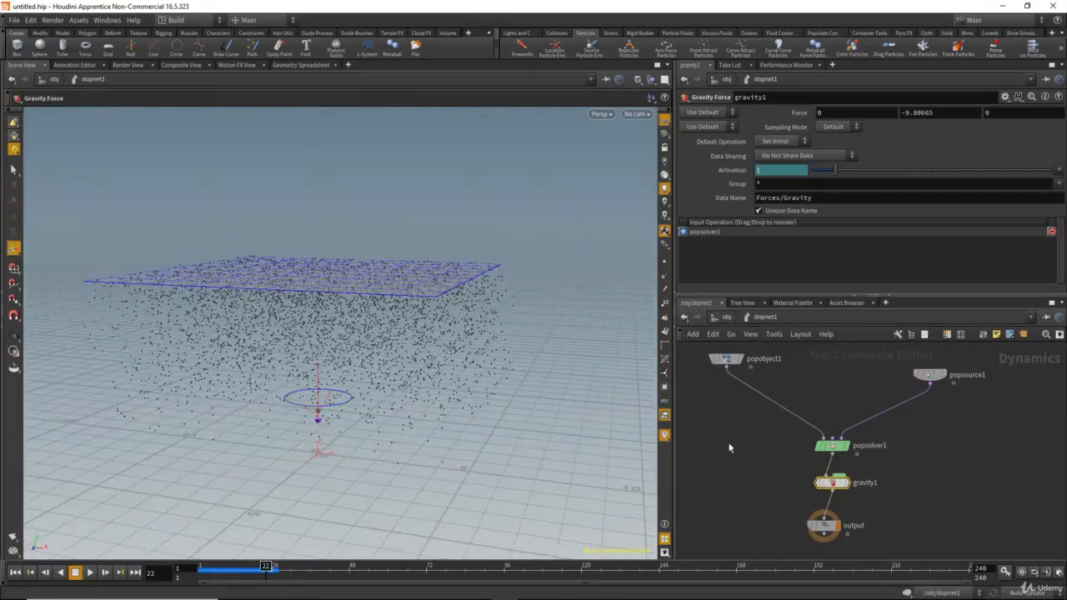
middle_click_drag(729, 448, 814, 455)
scroll(838, 460, "down", 3)
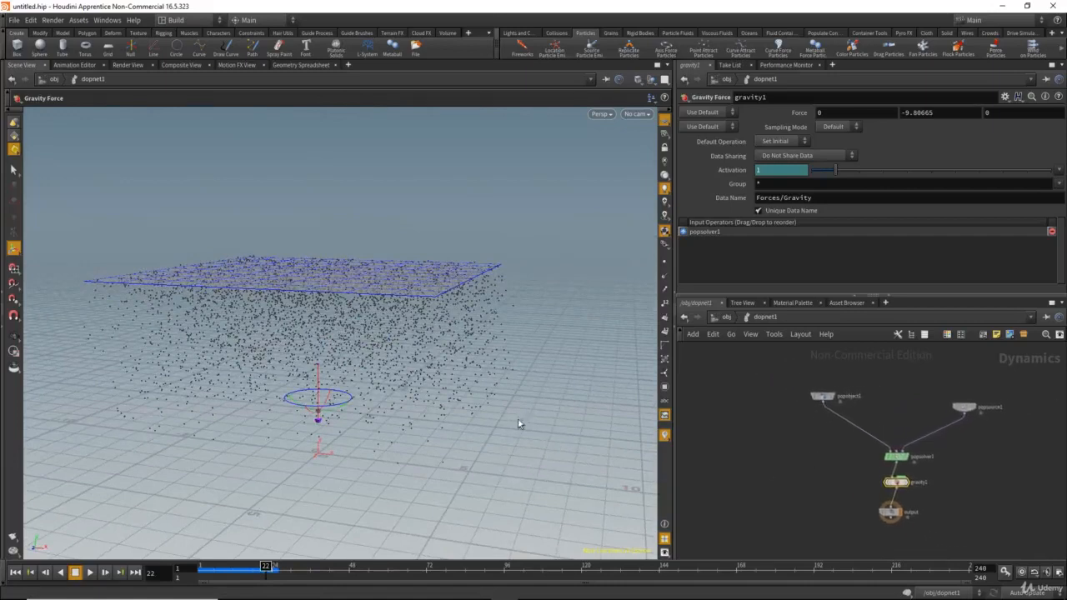
scroll(767, 470, "up", 2)
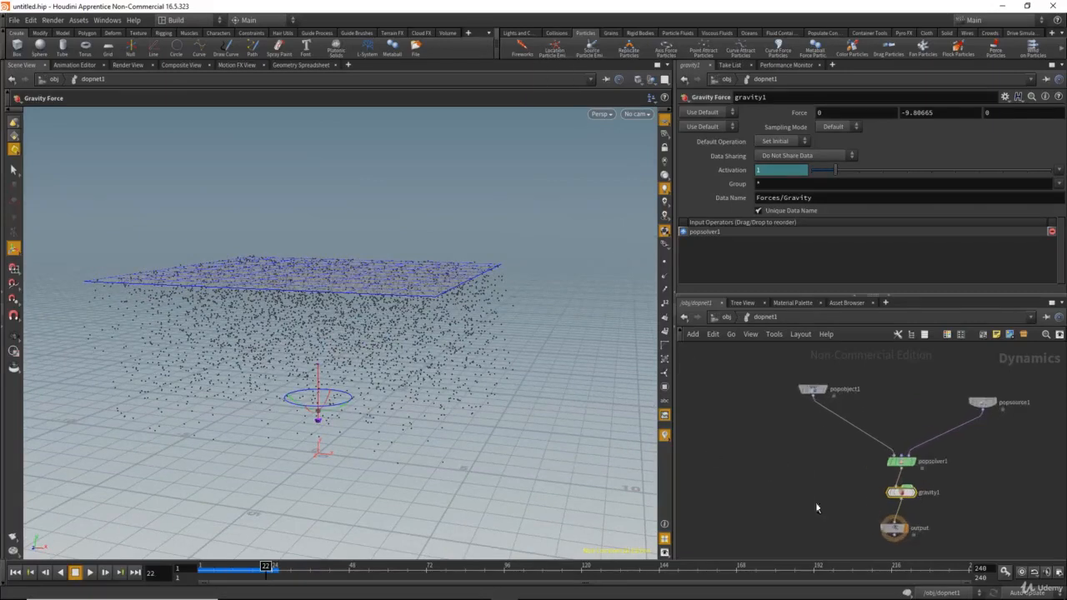
- Add a Ground Plane node beside the particle nodes in the DOP network
middle_click_drag(817, 507, 829, 476)
key("Tab")
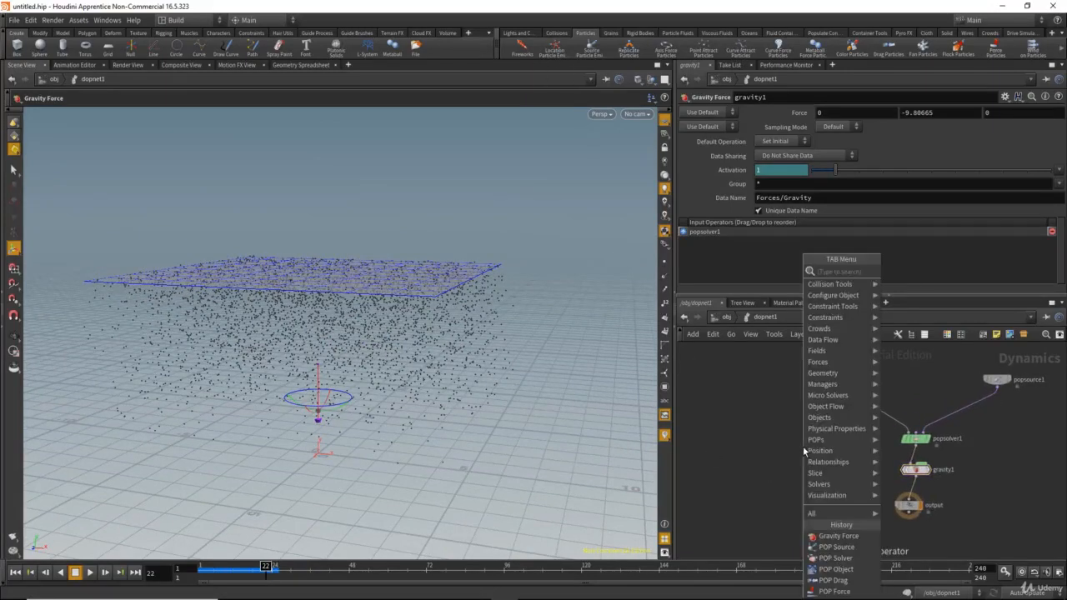
type("gr")
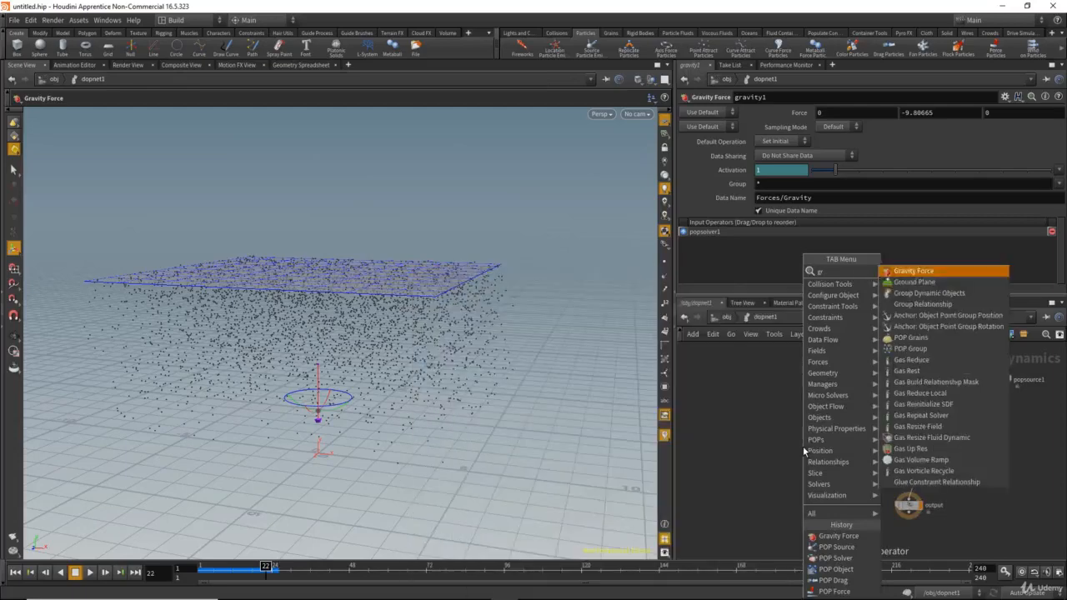
left_click(914, 282)
left_click(714, 405)
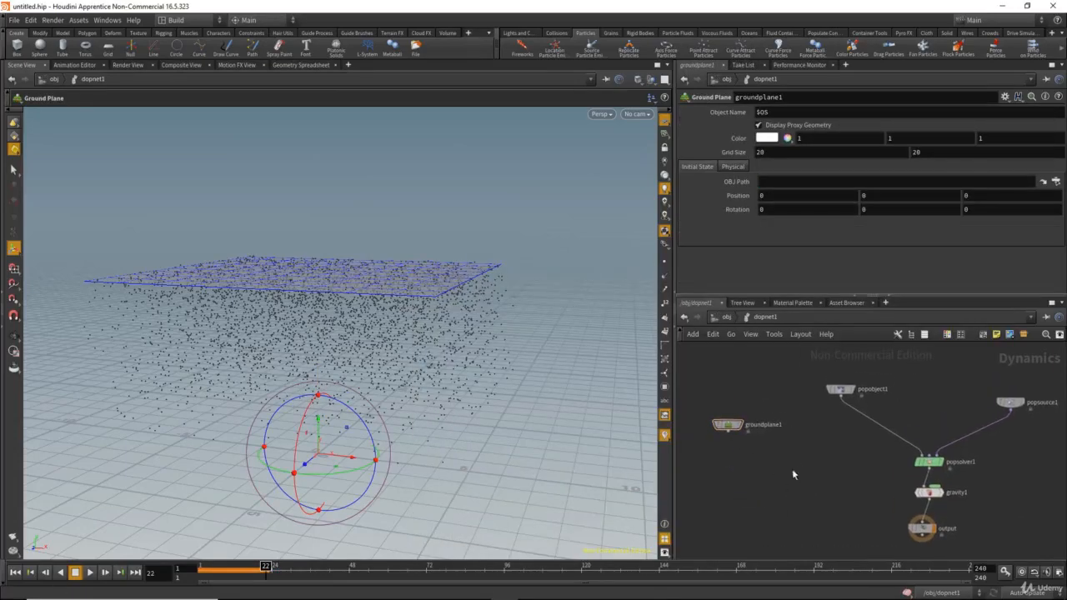
key("Tab")
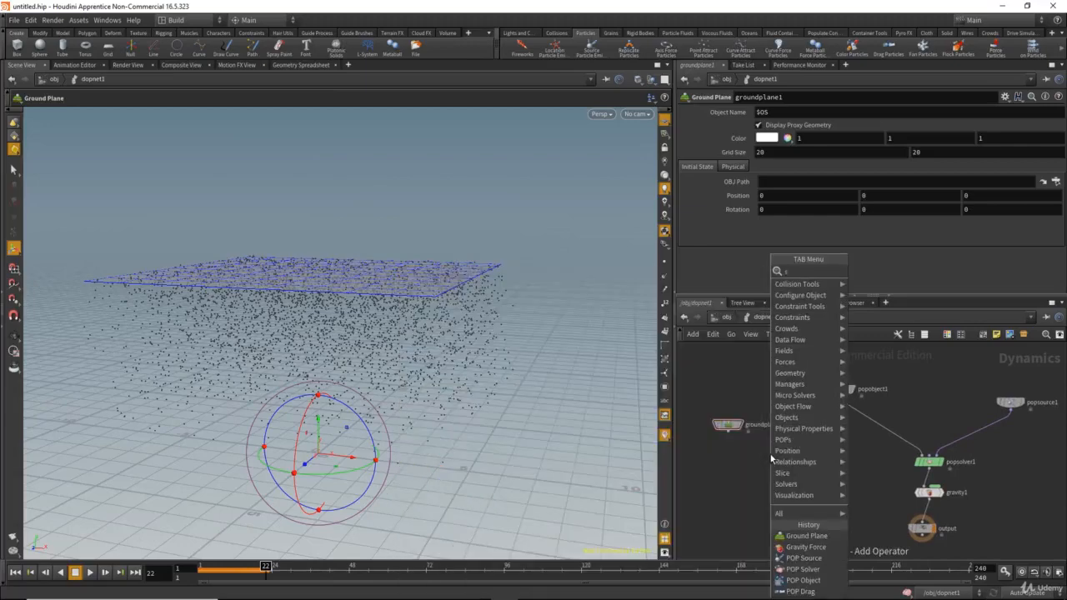
type("stat")
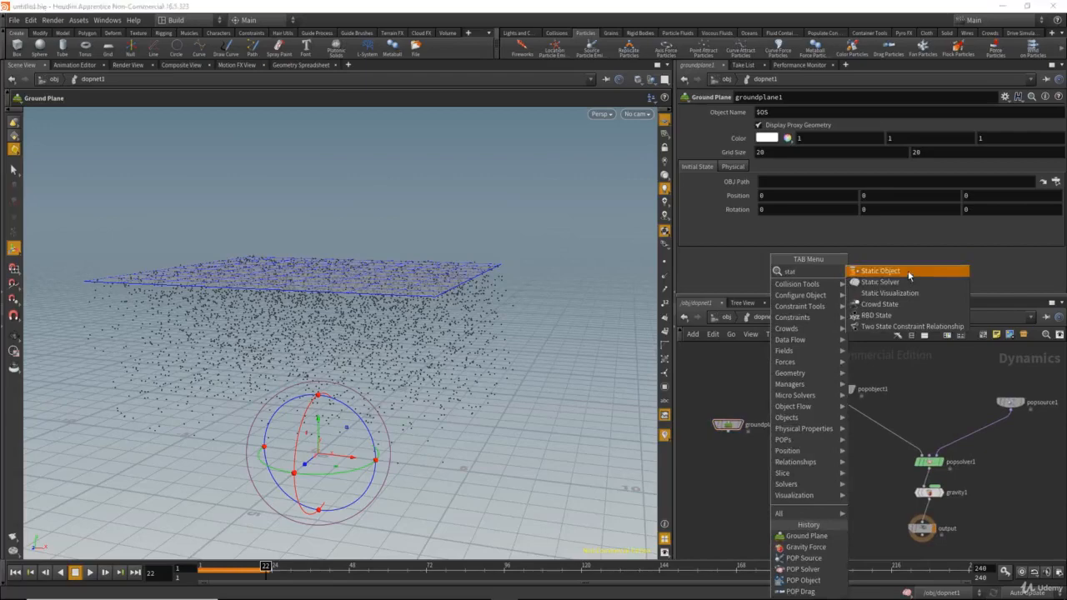
left_click(908, 275)
left_click(778, 472)
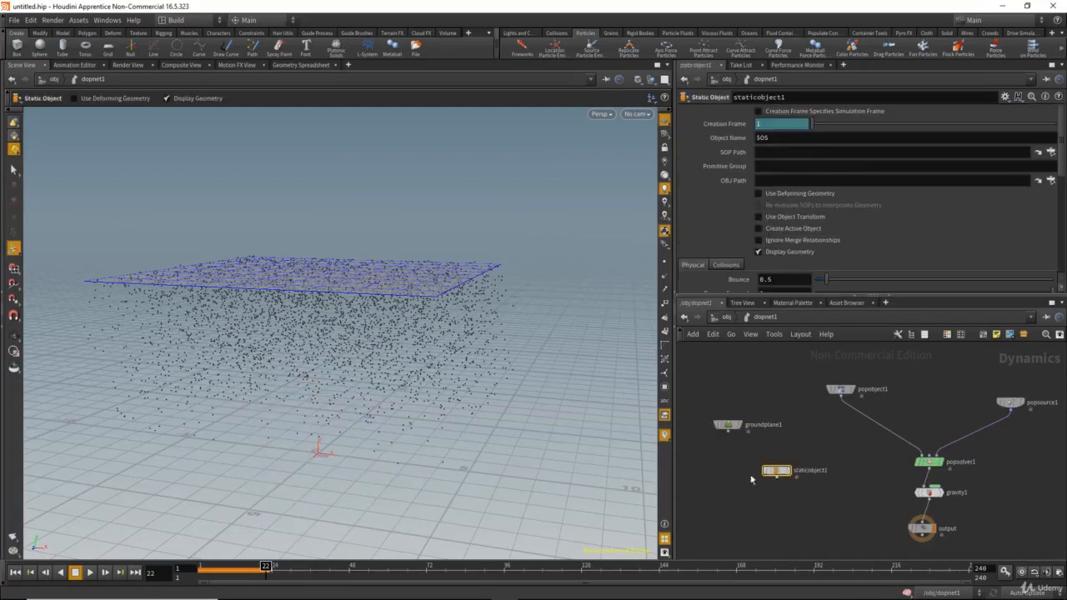
left_click_drag(721, 498, 725, 497)
key("Delete")
- Add a Static Solver below the ground plane and wire the ground plane's output into it
key("Tab")
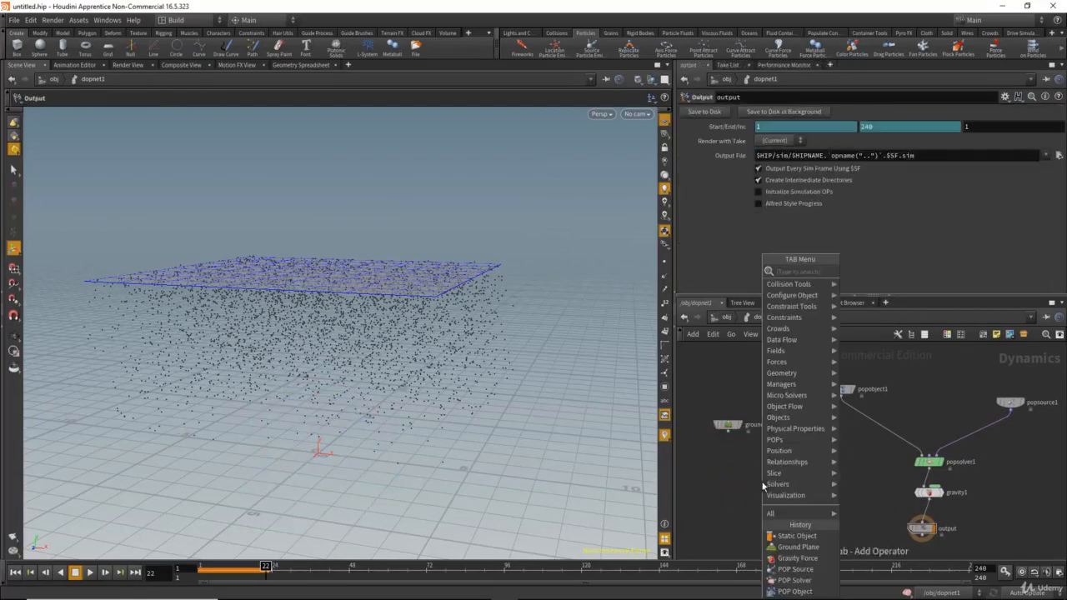
type("stat")
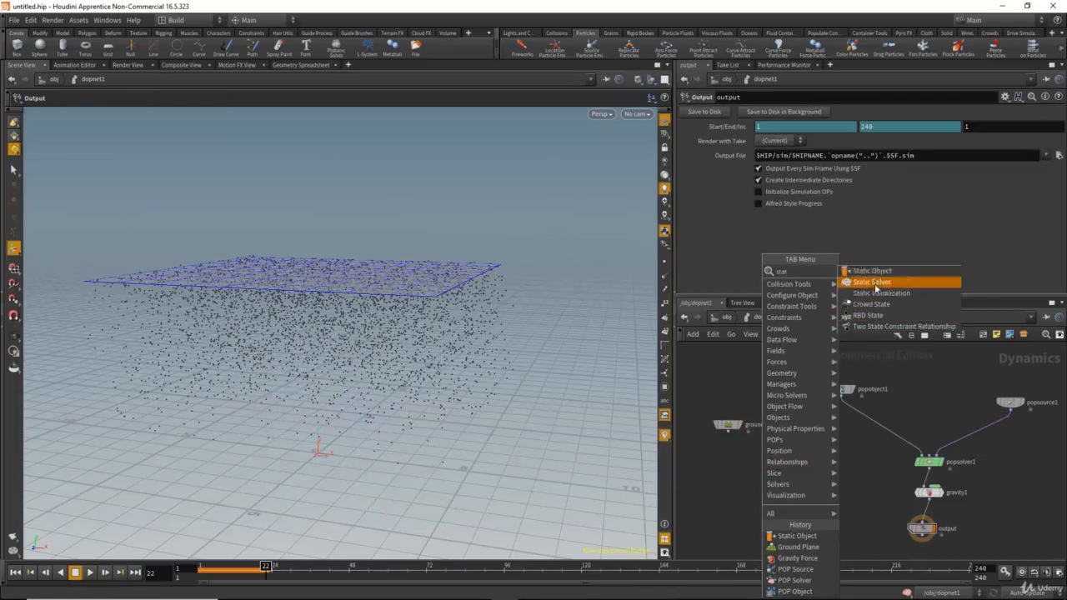
left_click(876, 284)
left_click(794, 456)
left_click(728, 431)
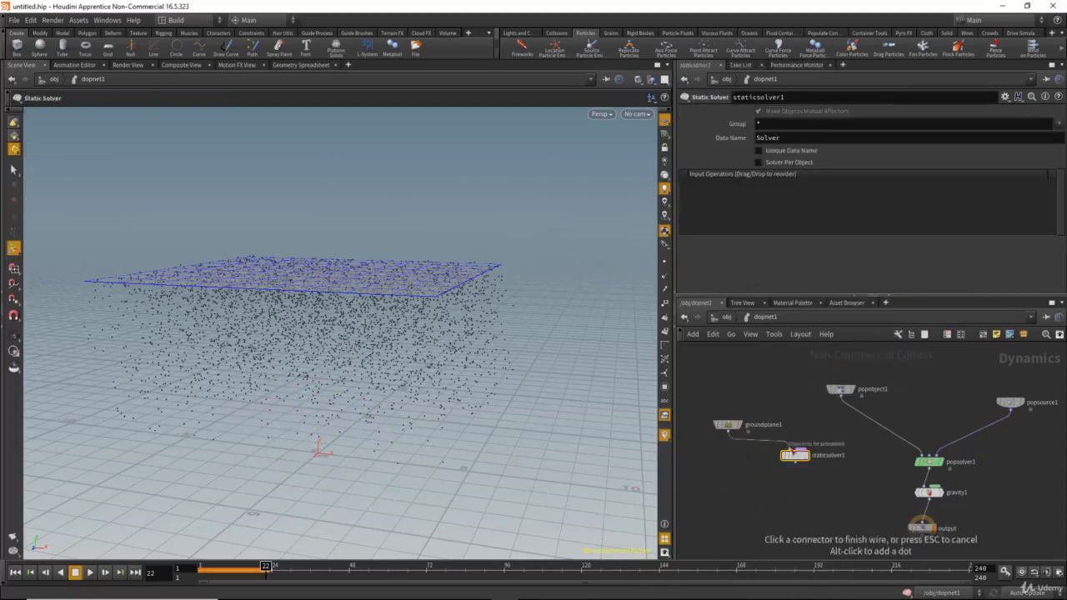
left_click(790, 450)
scroll(800, 510, "up", 2)
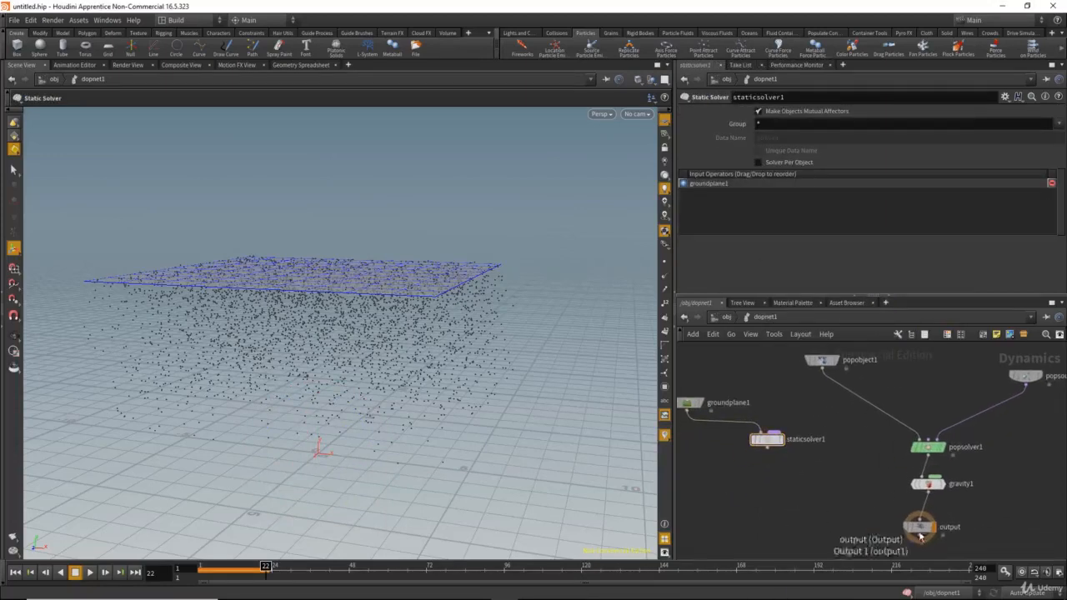
- Make room below the POP solver and add a Merge node fed by the POP solver and the static solver
left_click_drag(917, 525, 928, 551)
left_click_drag(928, 479, 928, 516)
middle_click_drag(887, 493, 895, 502)
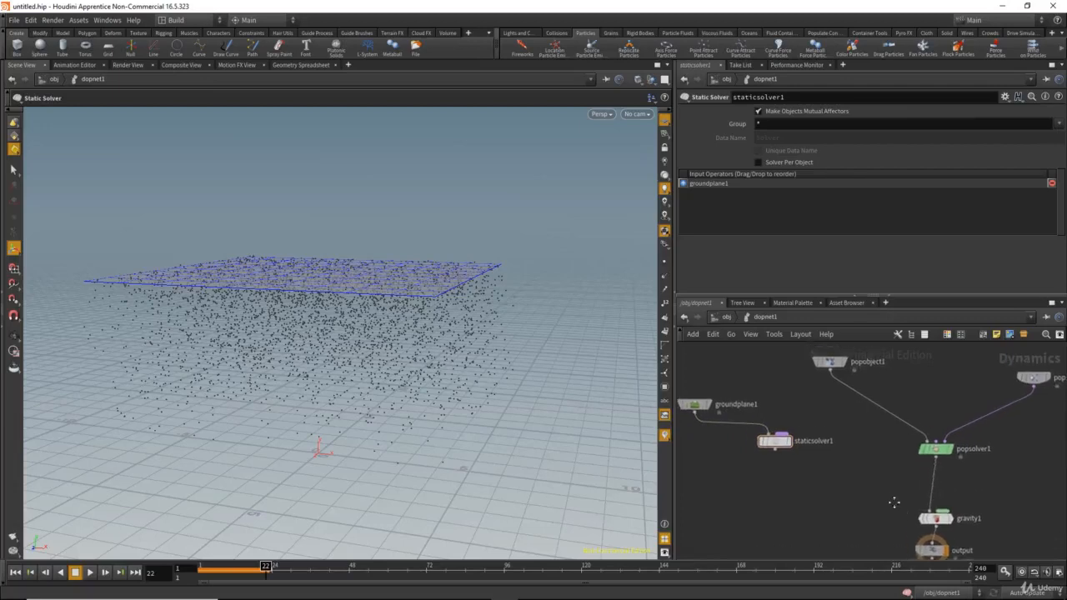
key("Tab")
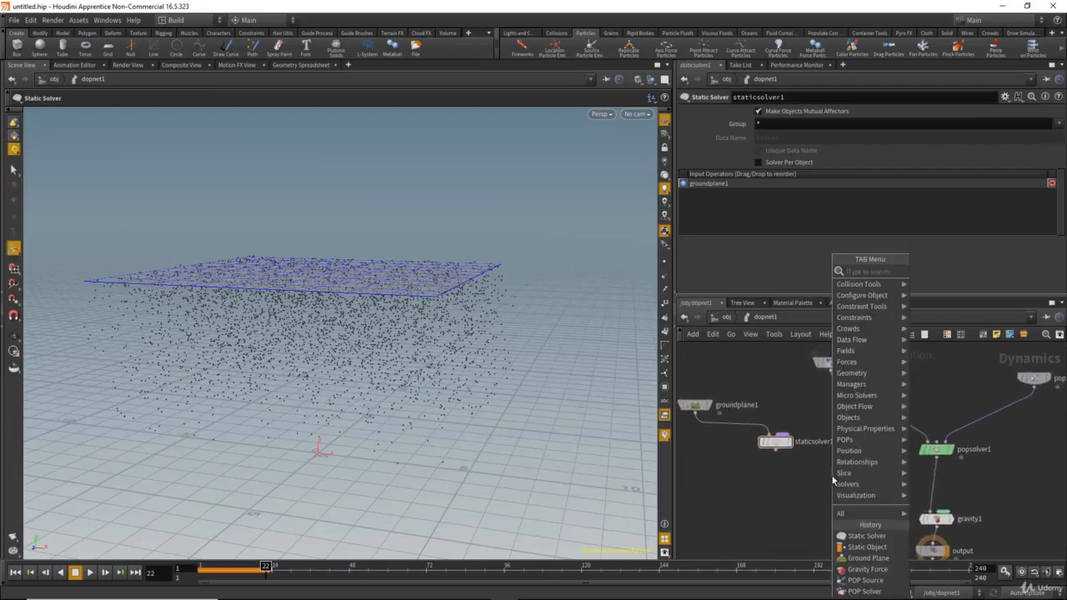
type("mer")
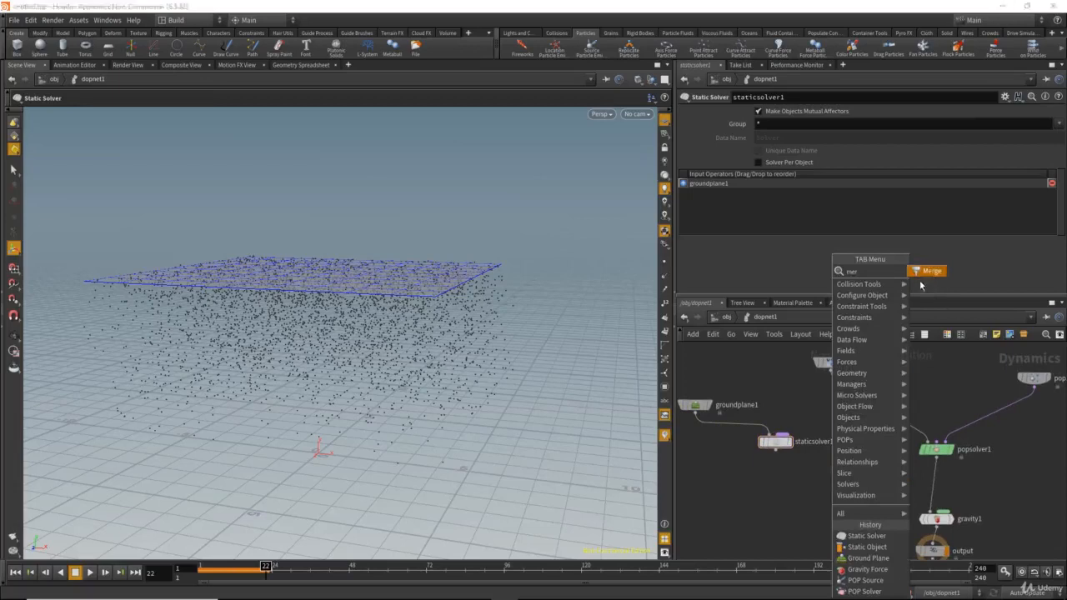
left_click(927, 272)
left_click(871, 484)
left_click(936, 458)
left_click(872, 476)
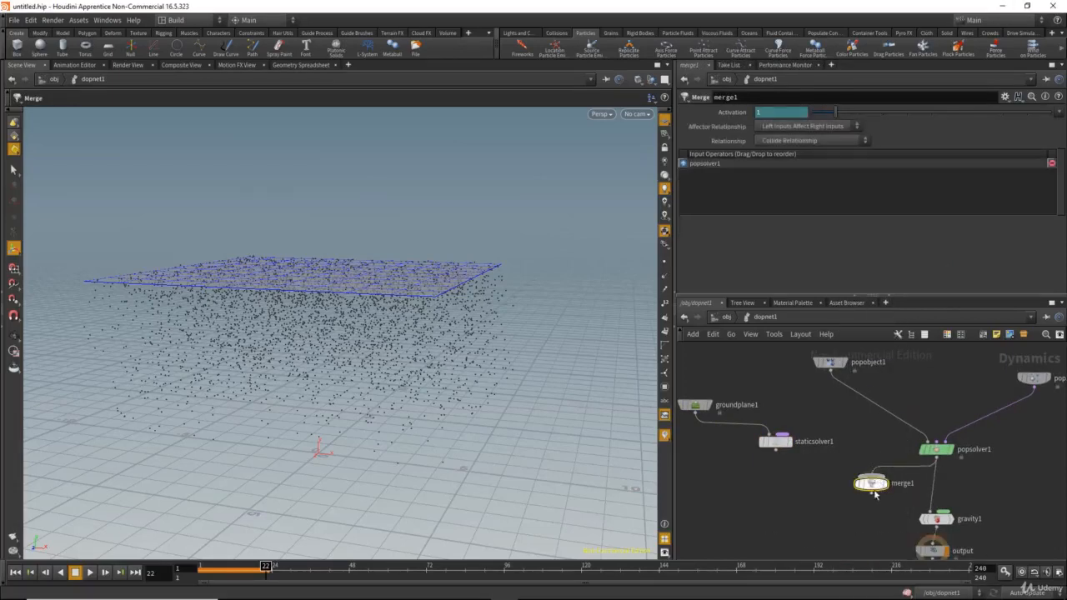
left_click_drag(872, 486, 884, 483)
left_click(776, 450)
left_click(884, 473)
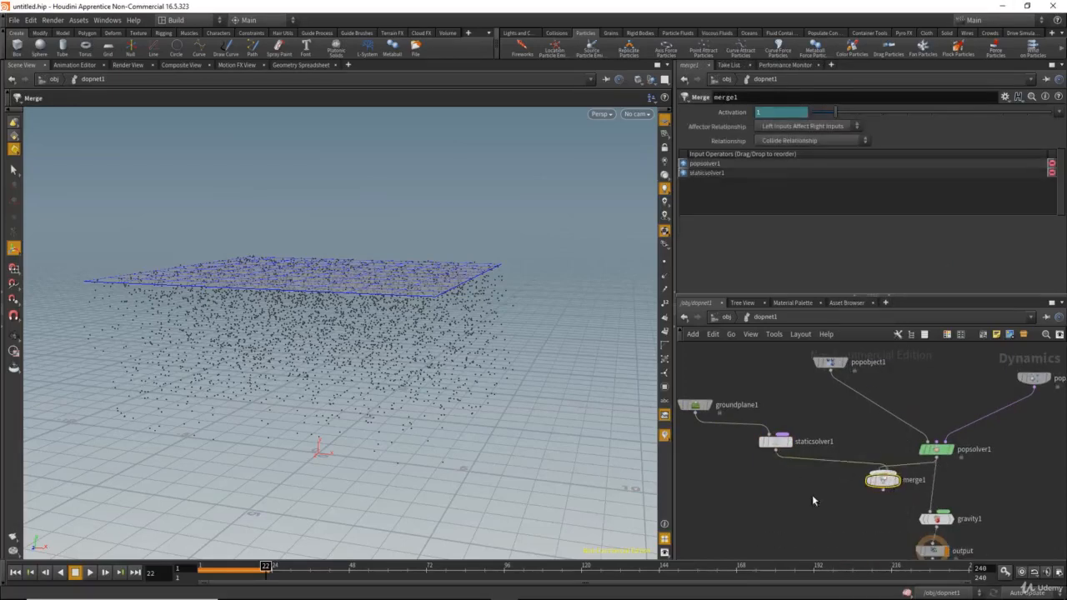
- Move the Merge node down and insert the gravity node into the wire between the POP solver and the Merge
middle_click_drag(814, 501, 794, 488)
left_click_drag(859, 477, 848, 508)
middle_click_drag(852, 510, 843, 500)
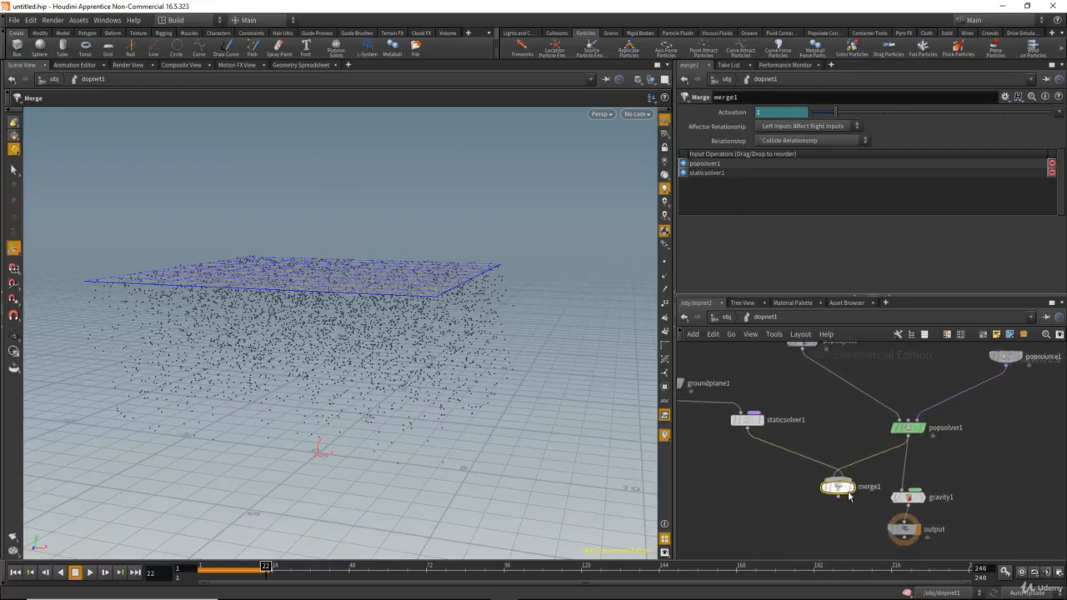
left_click_drag(849, 496, 844, 506)
left_click_drag(907, 498, 869, 464)
middle_click_drag(876, 499, 876, 477)
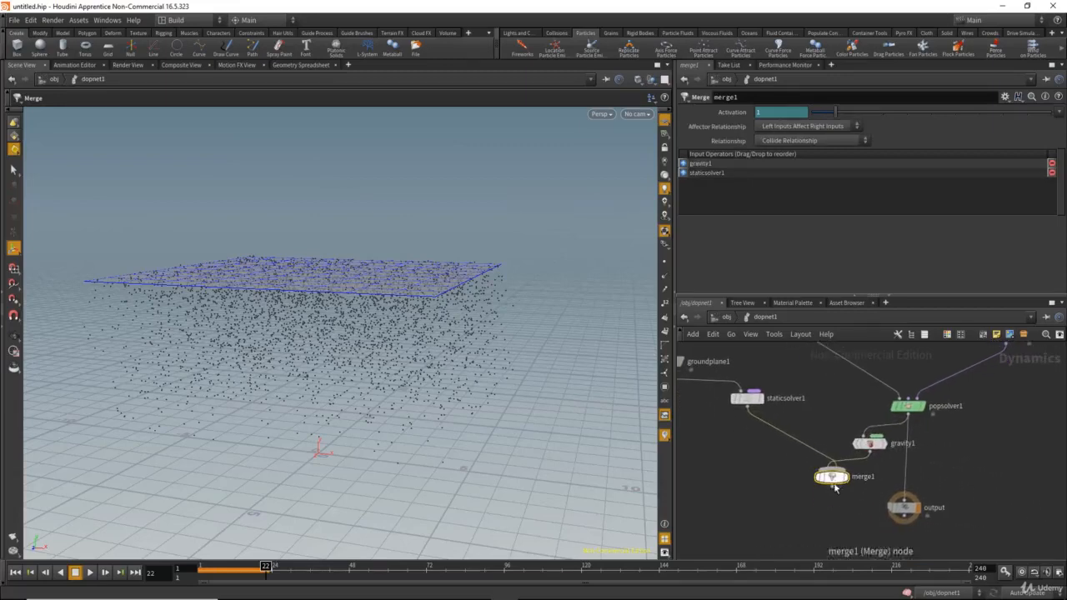
- Insert the Merge node ahead of the output, and delete the Output node so the chain ends at the Merge
left_click_drag(832, 479, 853, 535)
middle_click_drag(903, 514, 908, 486)
left_click(852, 506)
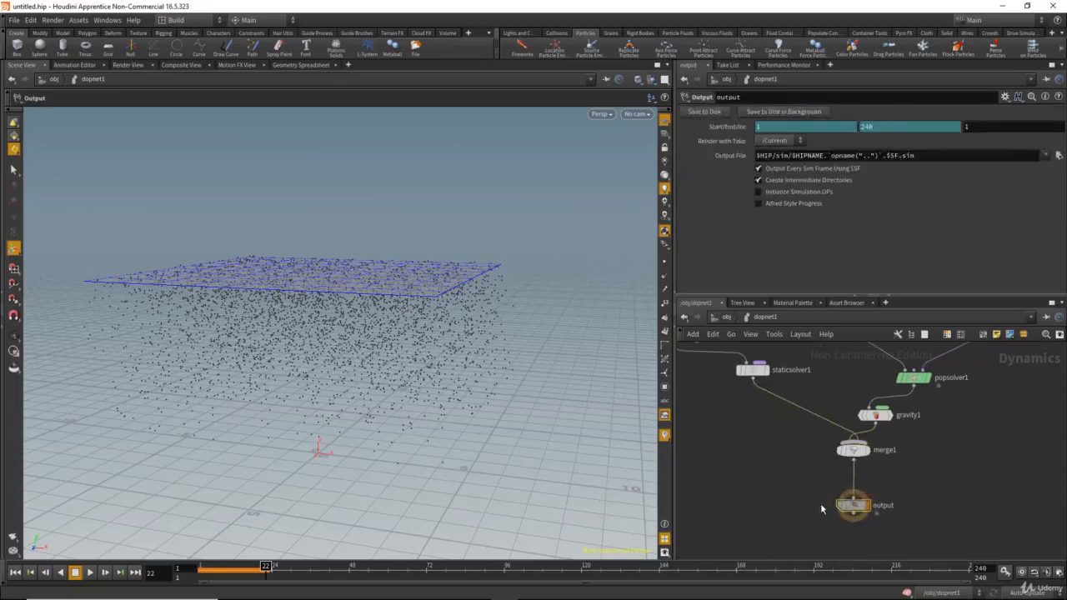
key("Delete")
middle_click_drag(832, 489, 828, 509)
left_click_drag(851, 471, 846, 516)
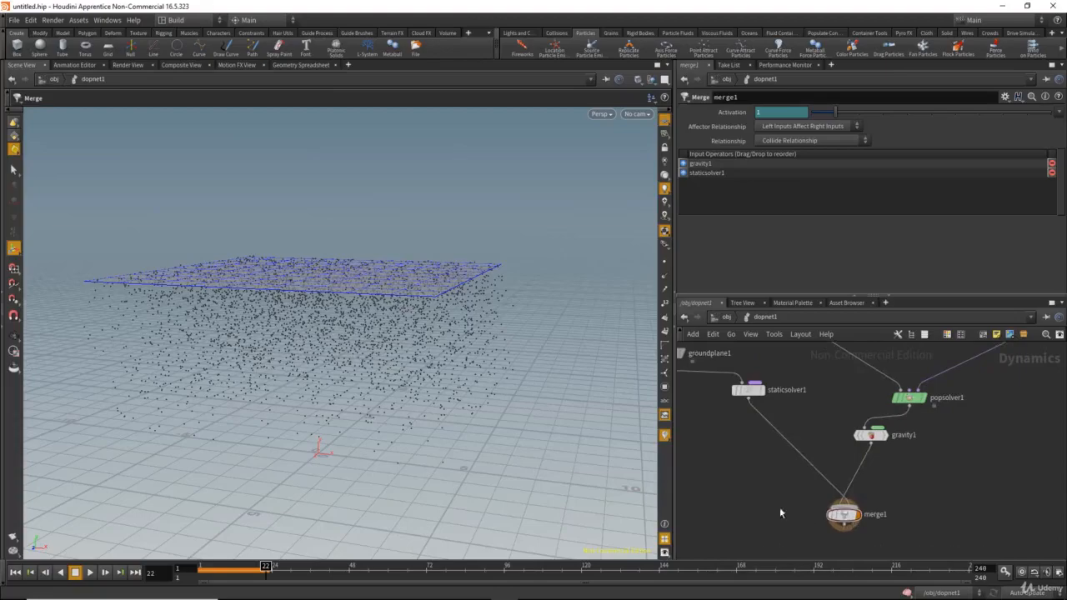
middle_click_drag(780, 512, 778, 515)
- Play the simulation from the start to frame 46 and examine how the particles meet the ground plane
left_click(203, 574)
left_click(91, 573)
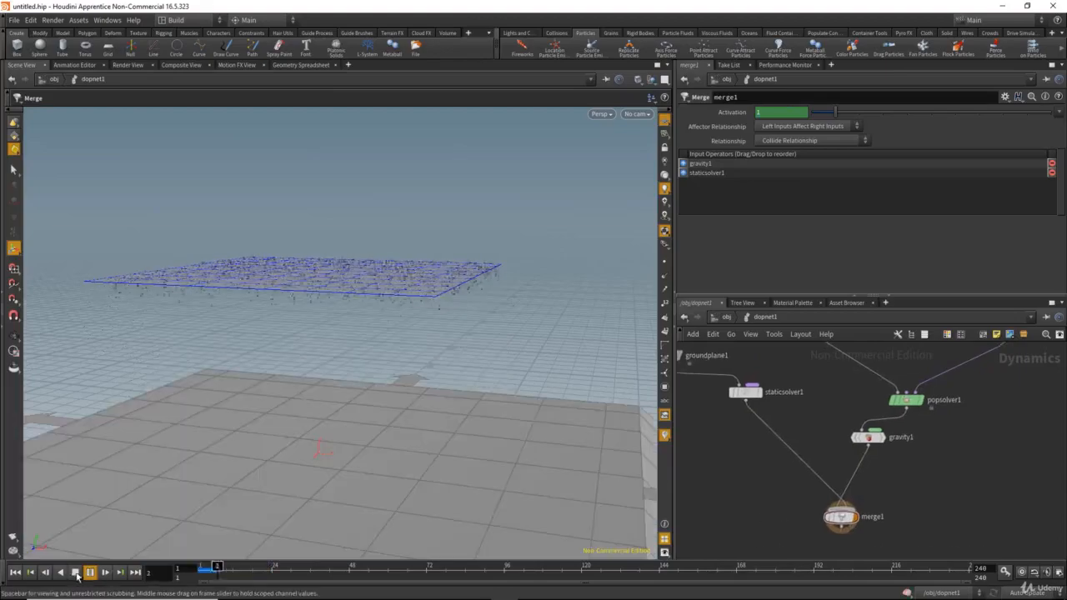
left_click(75, 573)
right_click_drag(393, 445, 320, 400, "alt")
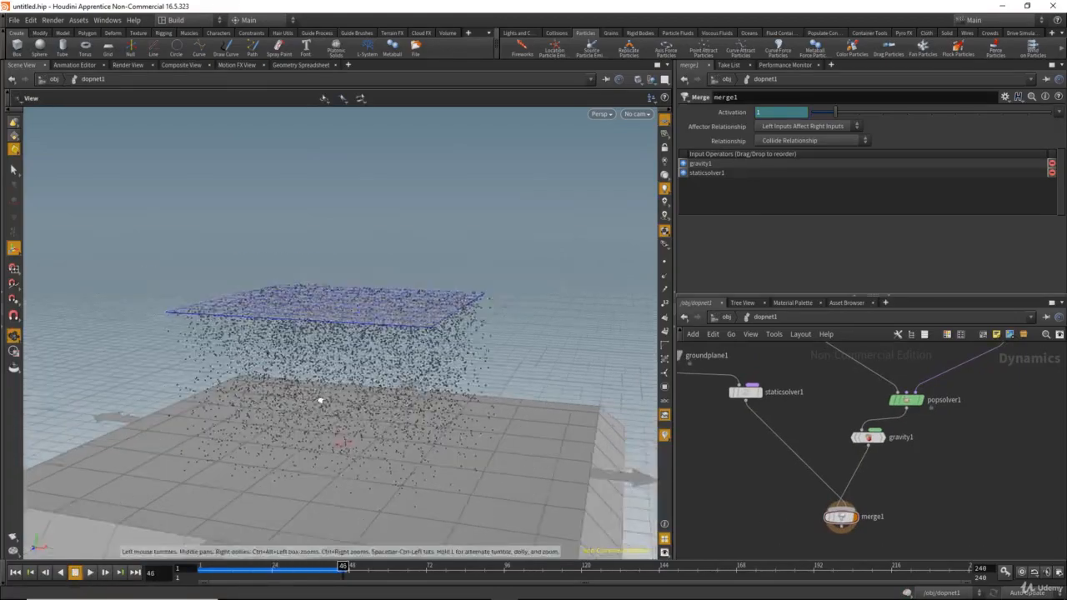
left_click_drag(320, 400, 550, 447)
middle_click_drag(795, 497, 793, 483)
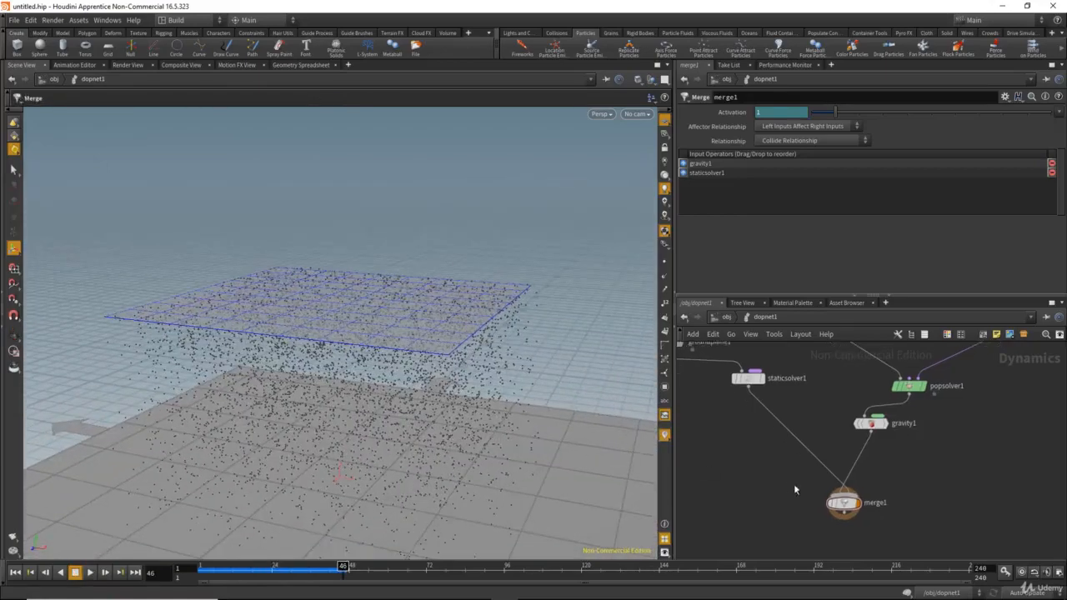
- Set the Merge node's Affector Relationship to Mutual and replay the simulation from frame 1 to frame 95
left_click_drag(779, 482, 931, 543)
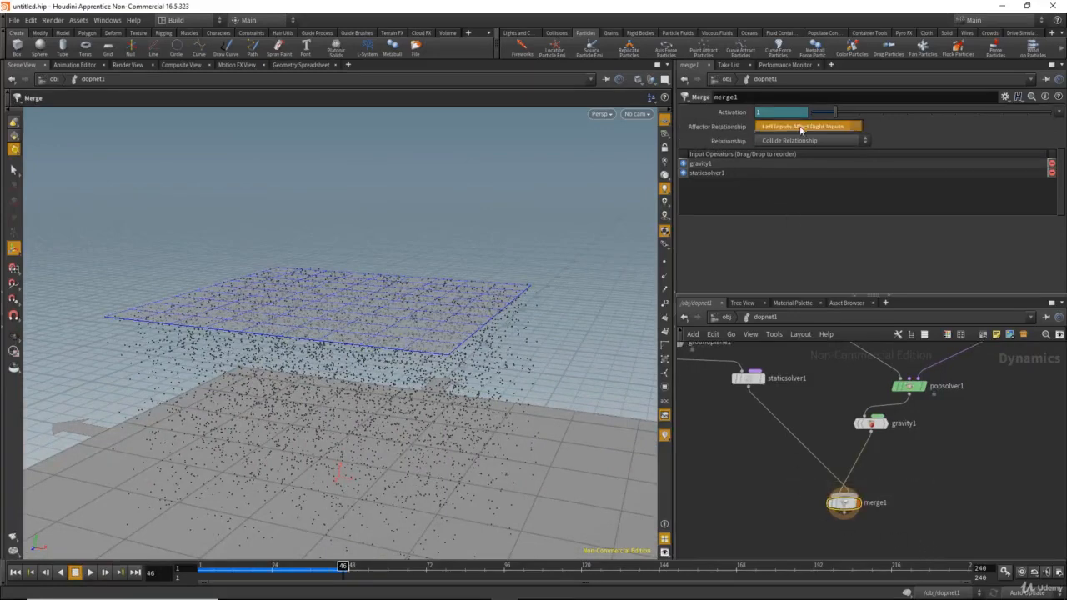
left_click(802, 126)
left_click(784, 159)
left_click(14, 572)
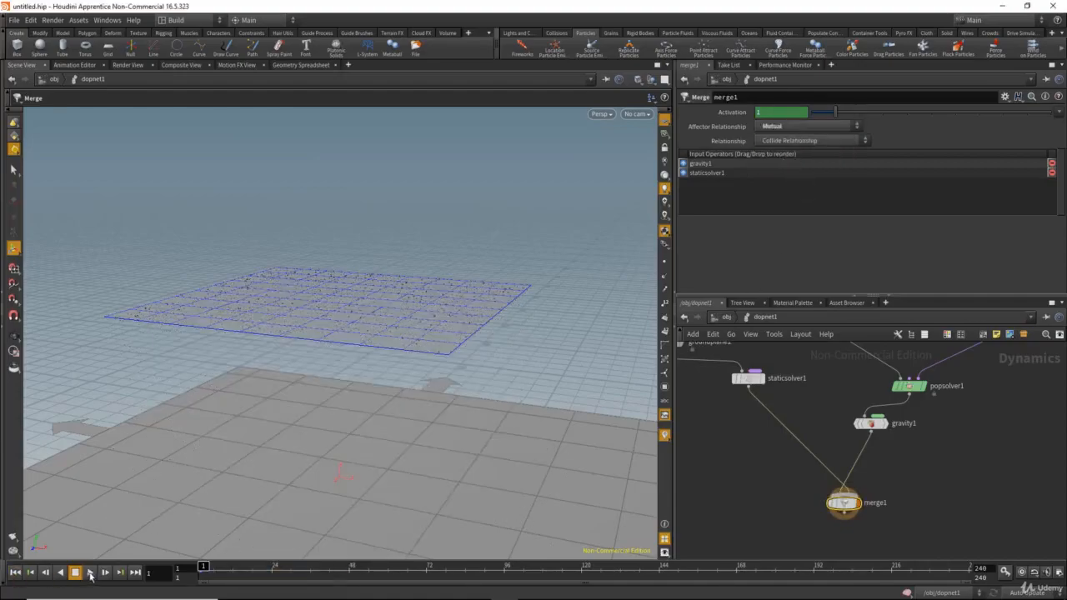
left_click(89, 573)
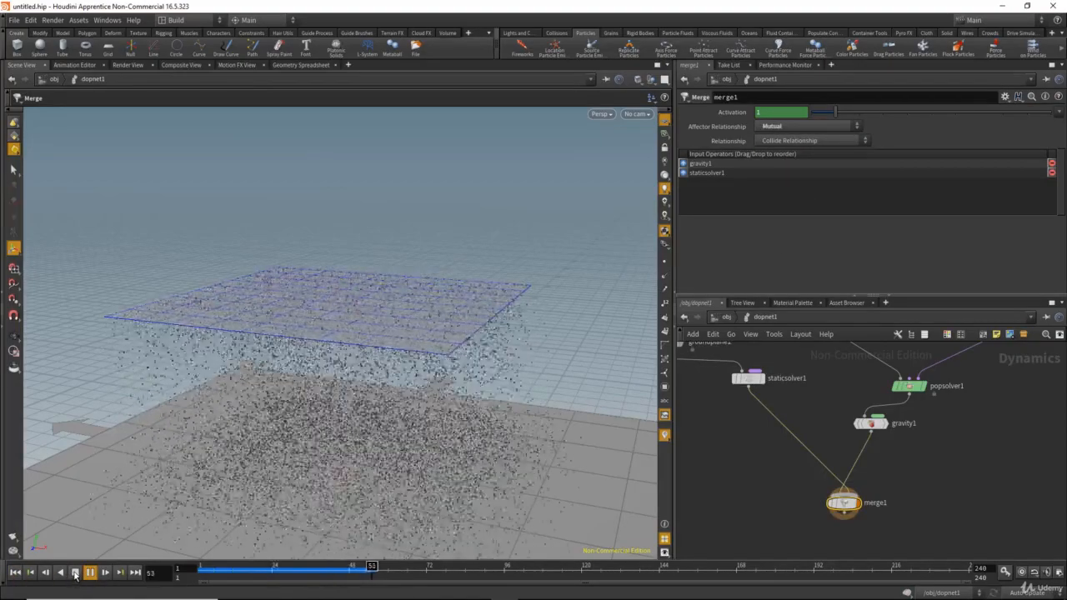
left_click(75, 573)
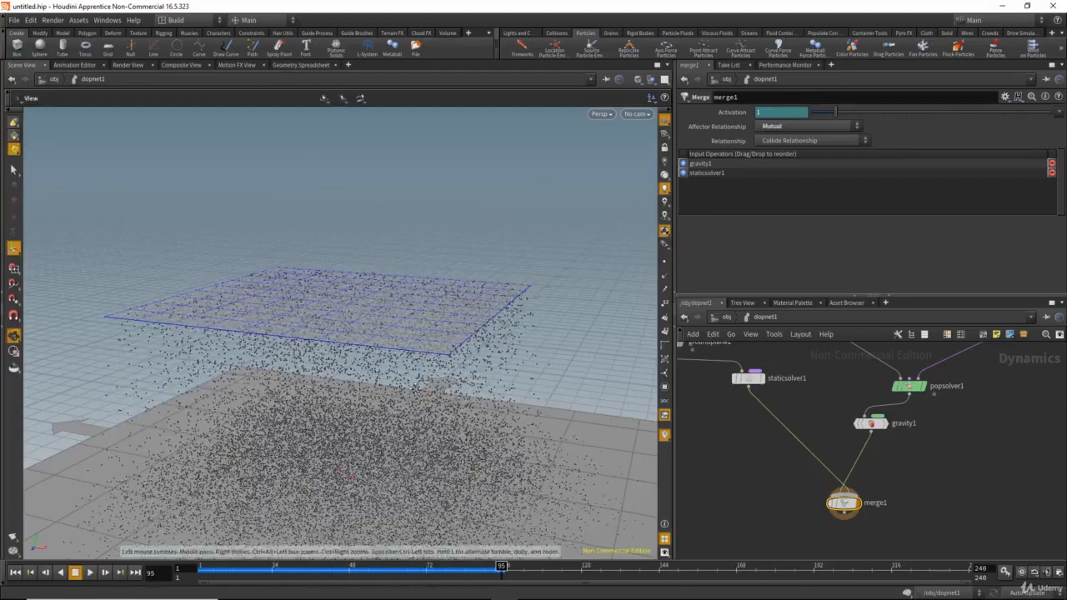
middle_click_drag(493, 437, 483, 372, "alt")
- Align the gravity node under the POP solver and go up to the obj level
left_click_drag(871, 424, 909, 430)
middle_click_drag(839, 401, 870, 468)
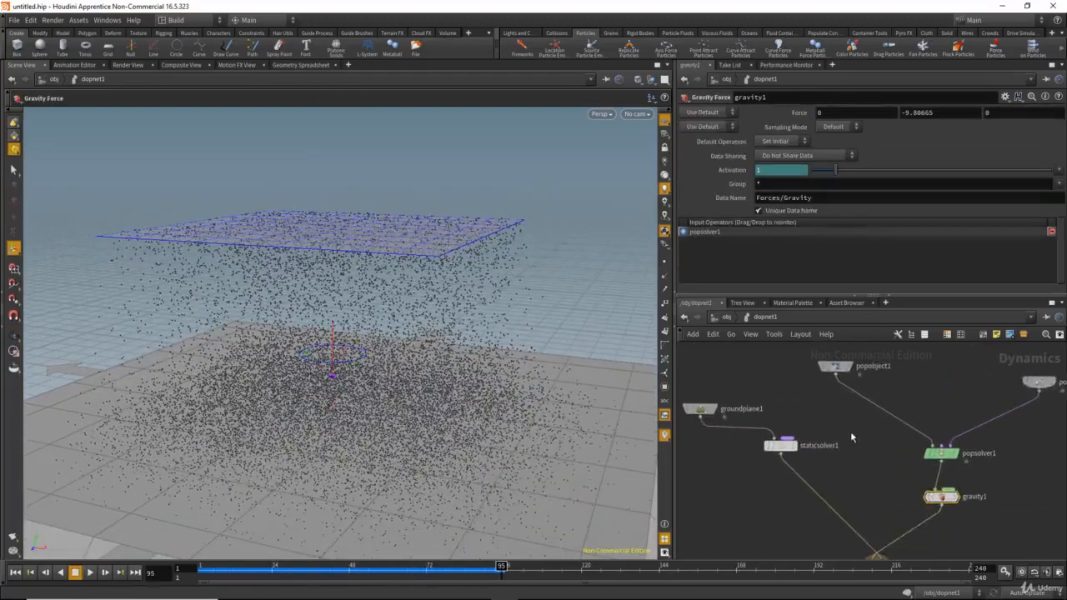
scroll(850, 431, "down", 1)
scroll(802, 422, "up", 1)
left_click(722, 318)
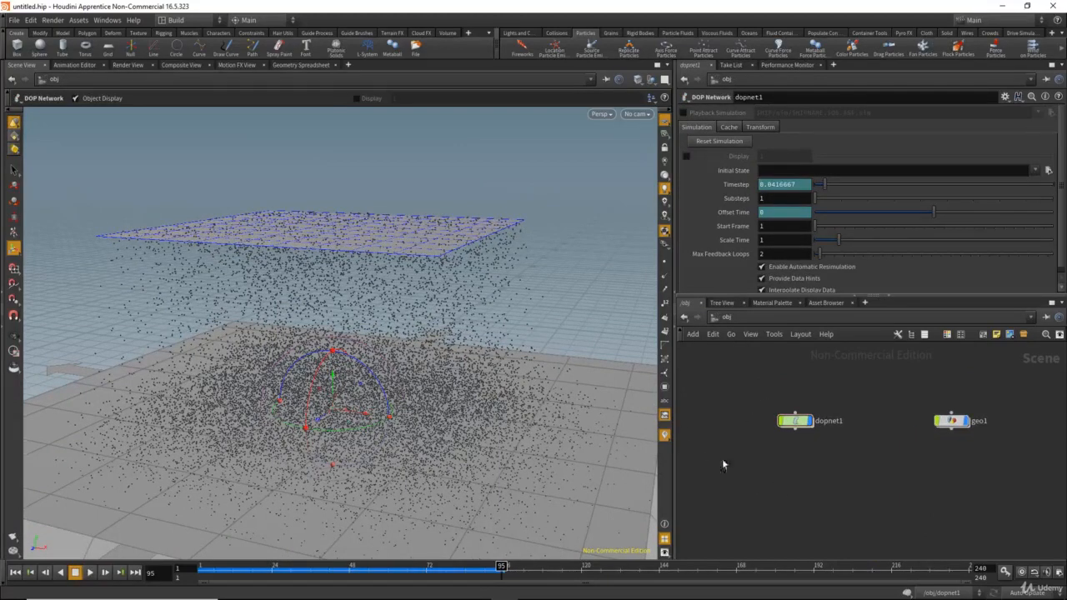
- Turn off the display of dopnet1 at the obj level
middle_click_drag(777, 461, 777, 449)
middle_click_drag(825, 474, 795, 471)
scroll(799, 471, "up", 1)
left_click(812, 412)
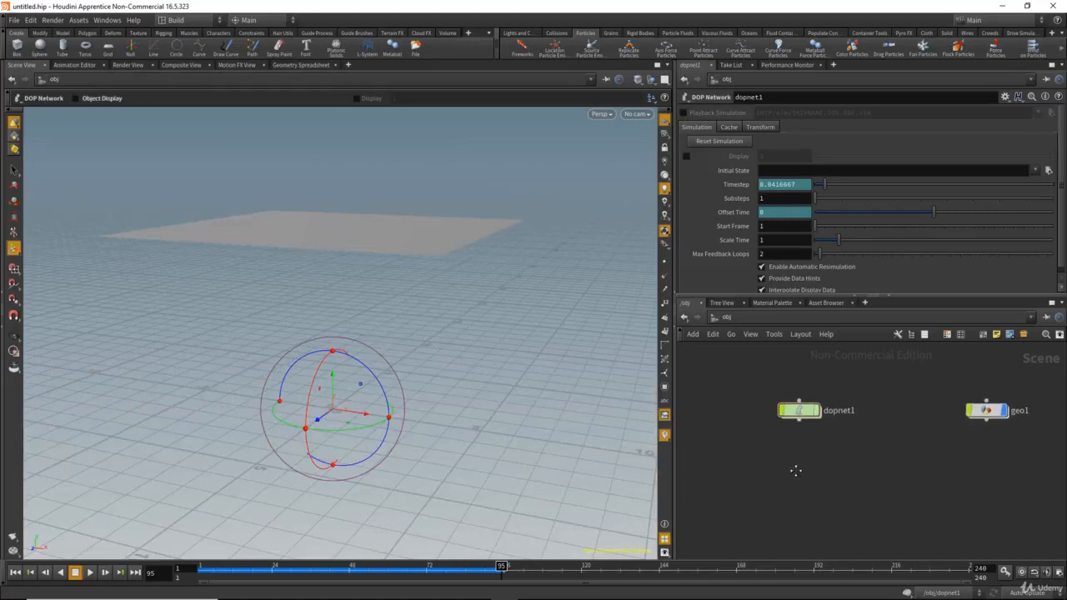
- Add a Geometry node below dopnet1 and rename it Result
key("Tab")
type("ge")
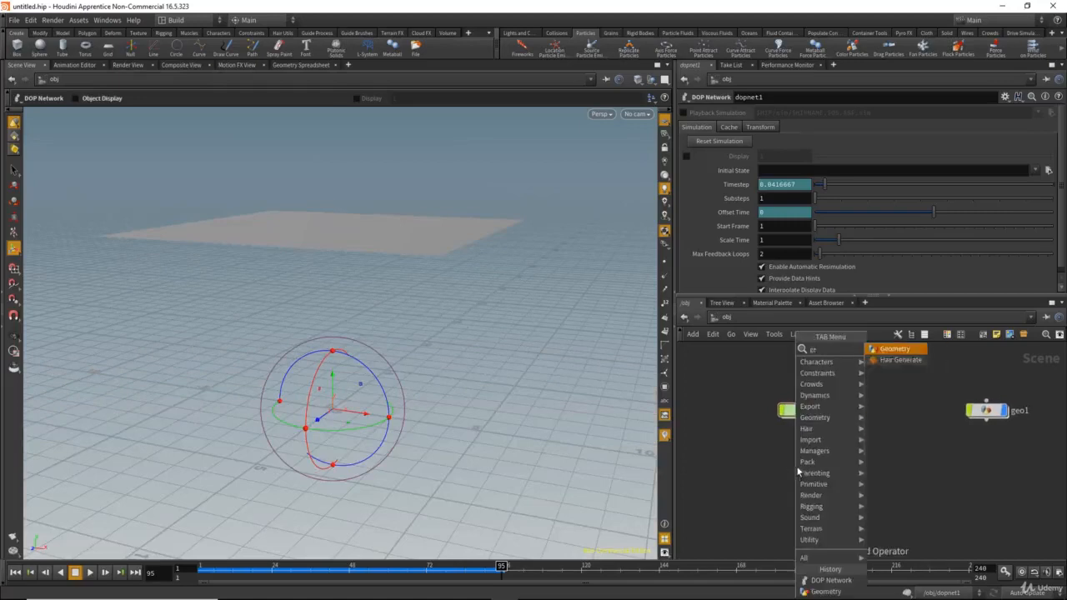
left_click(894, 350)
left_click(811, 507)
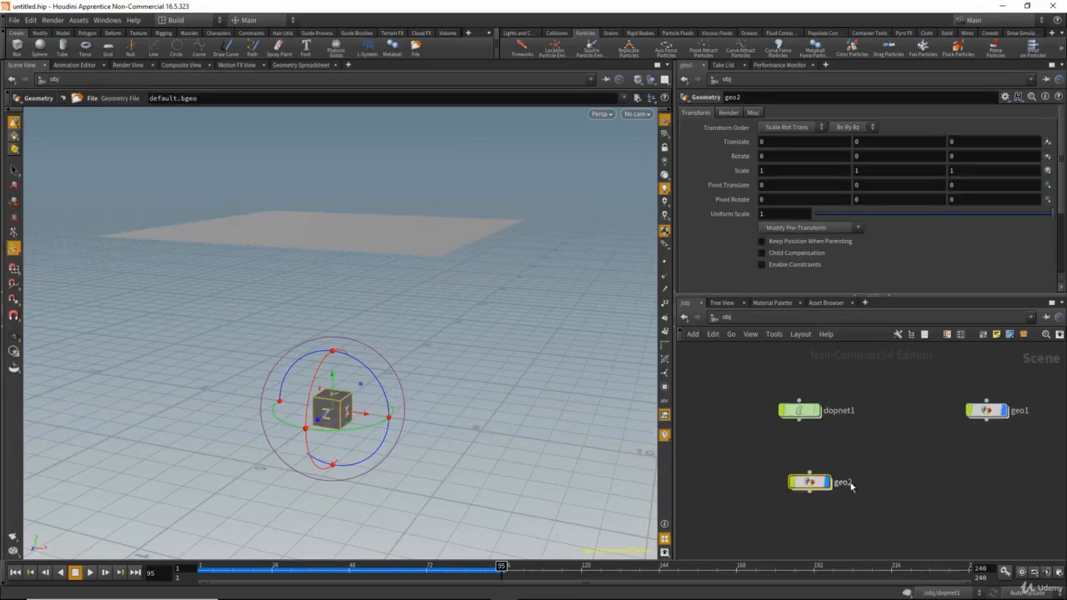
double_click(846, 484)
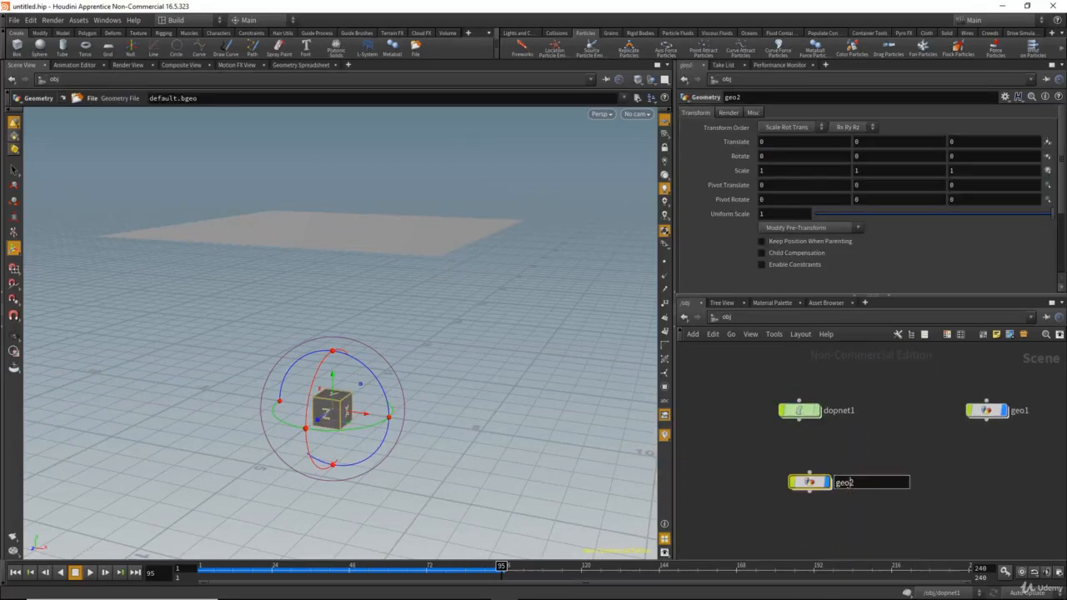
type("Result")
key("Return")
- Go inside the Result node and delete its default File node
left_click_drag(813, 486, 802, 484)
double_click(802, 482)
left_click_drag(802, 425, 957, 505)
key("Delete")
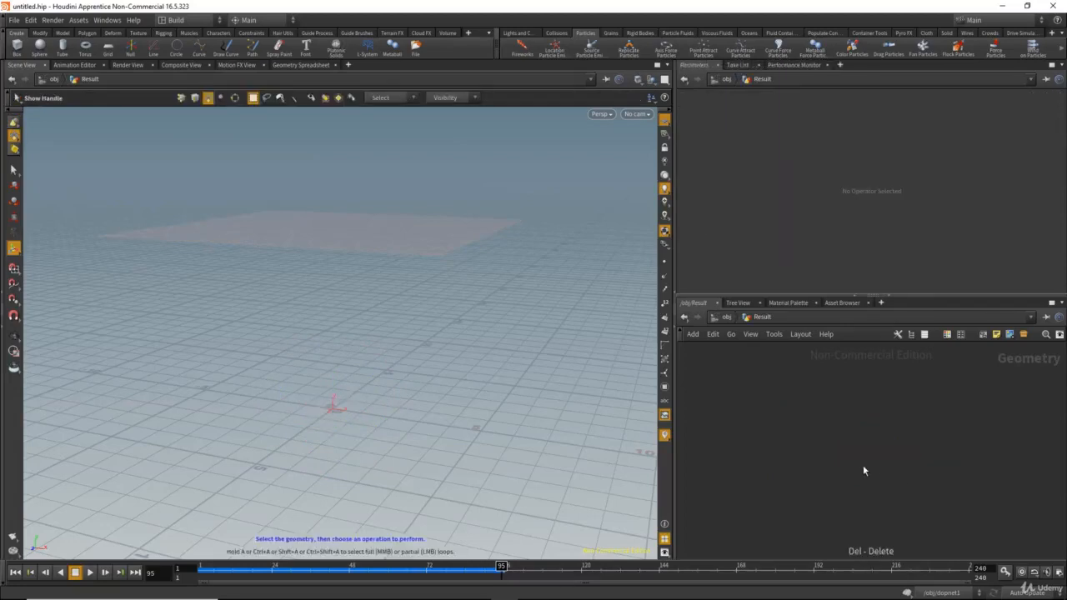
- Add a Dop Import node inside Result and look through its parameters
key("Tab")
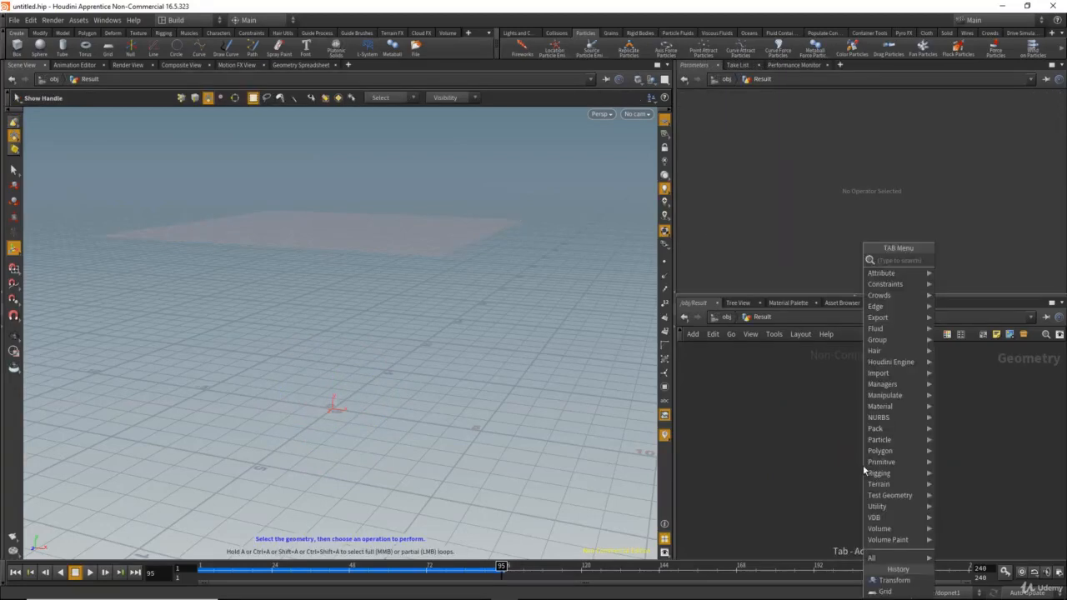
type("dop")
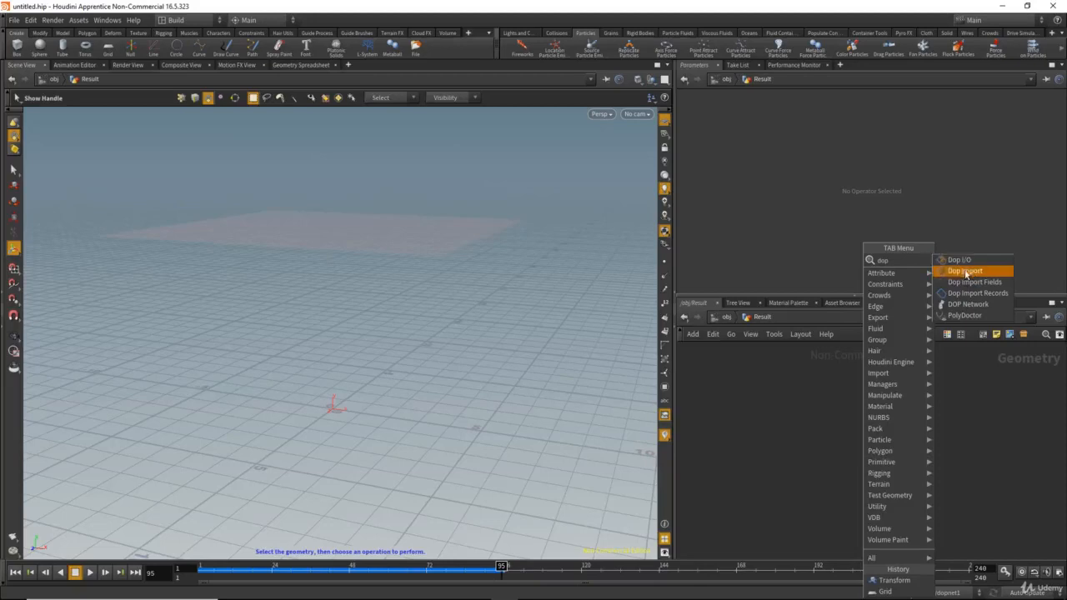
left_click(966, 273)
left_click(960, 409)
left_click_drag(960, 416, 928, 463)
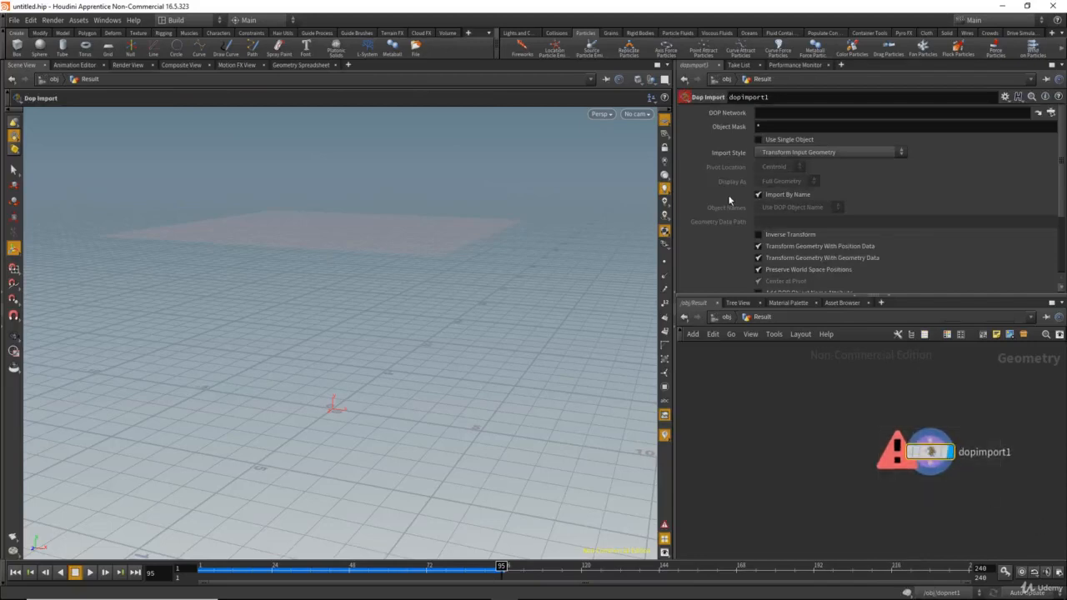
scroll(717, 222, "down", 3)
scroll(716, 221, "up", 3)
- Replace the Dop Import node with a Dop I/O node and select the new node
key("Tab")
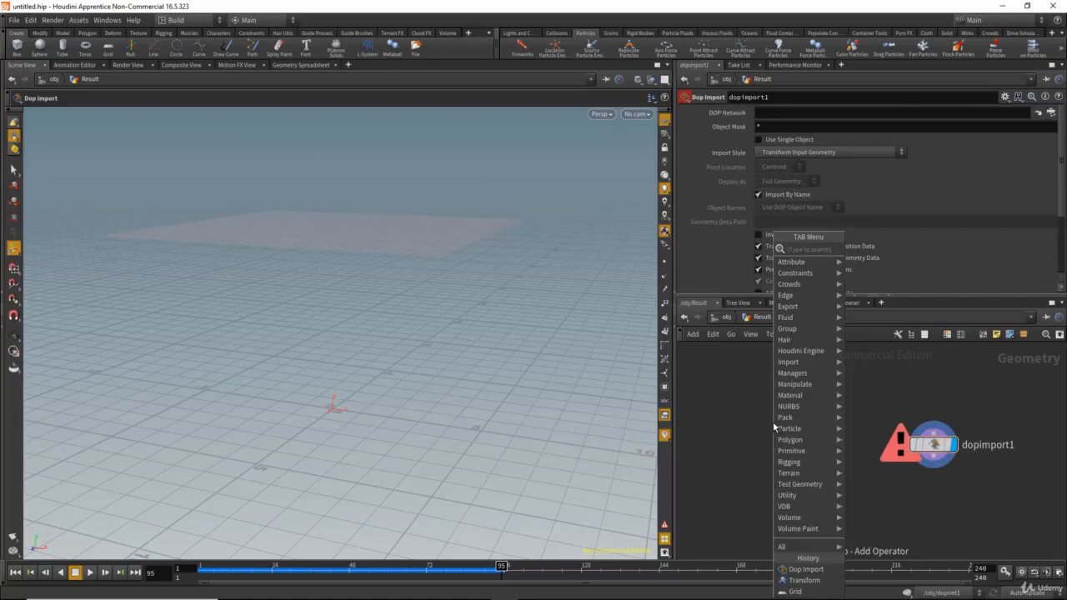
type("dop")
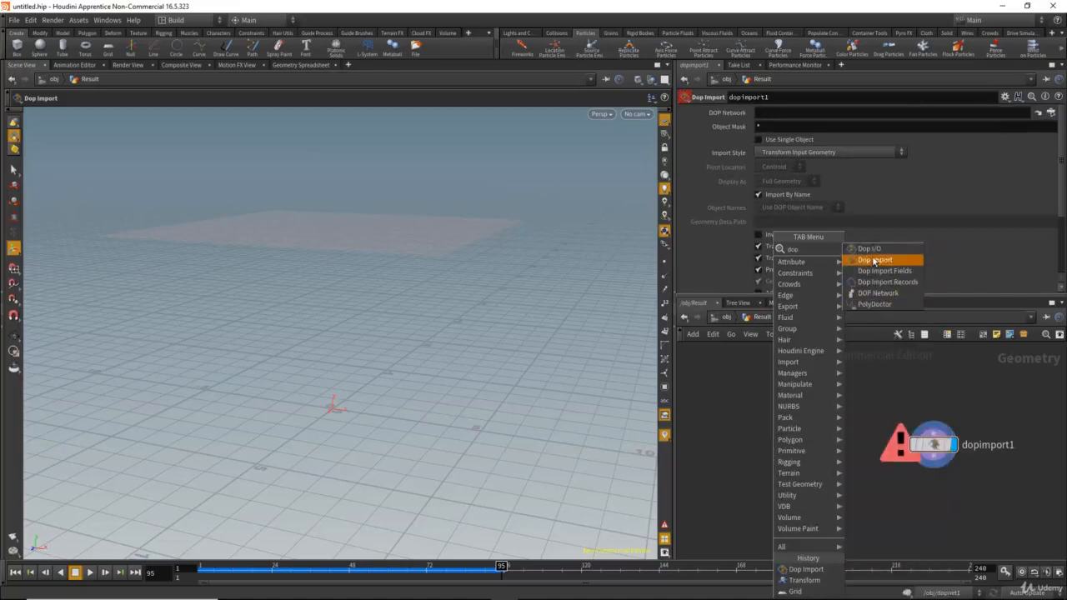
left_click(880, 250)
left_click(735, 421)
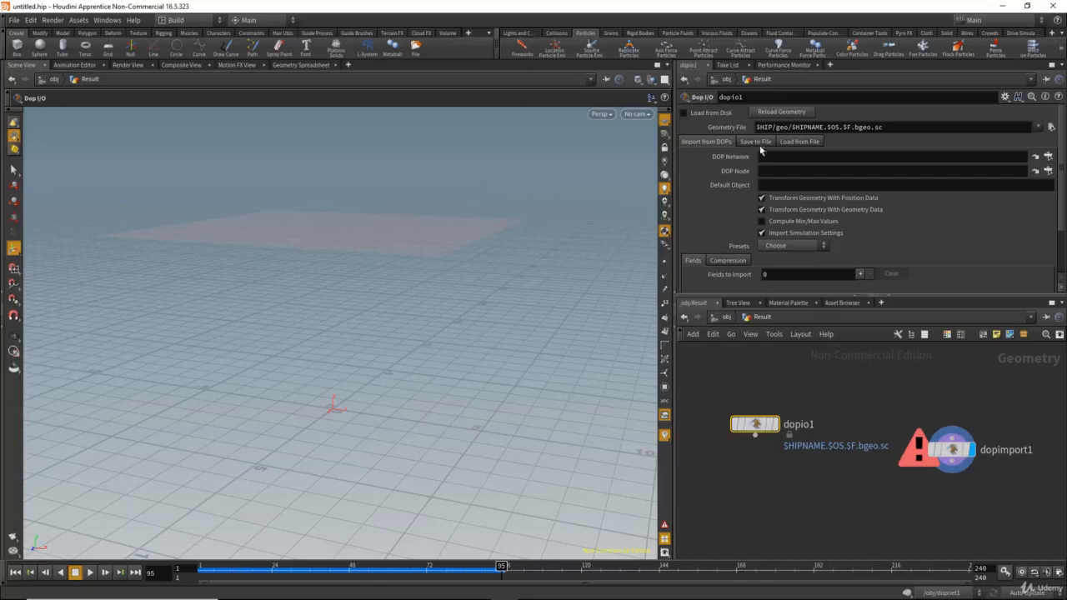
left_click(955, 451)
left_click_drag(955, 451, 973, 433)
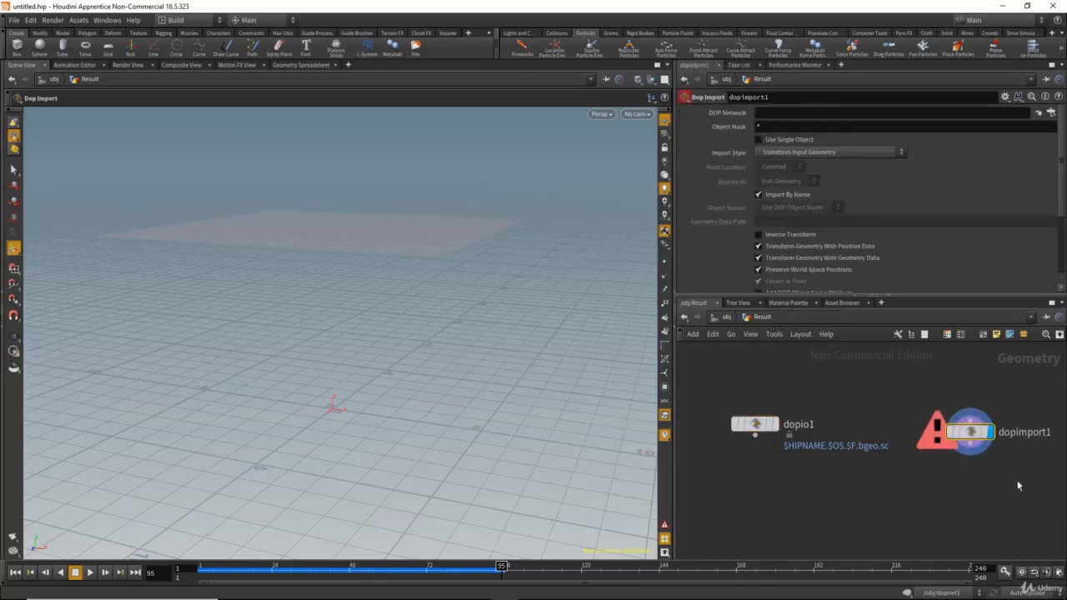
key("Delete")
left_click_drag(862, 409, 722, 480)
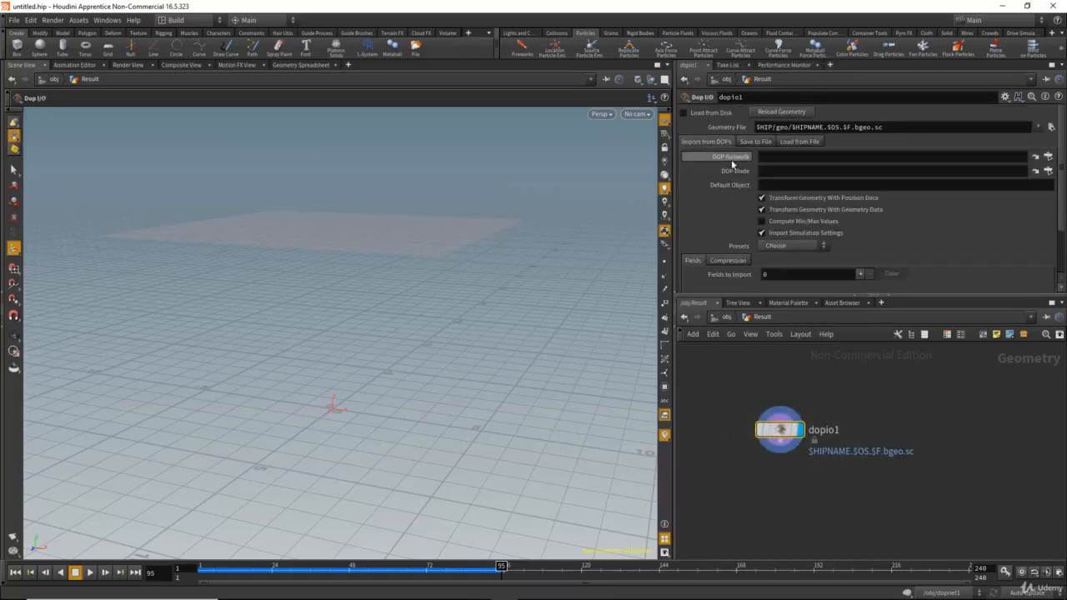
- Set the Dop I/O node's DOP Network to /obj/dopnet1 and scrub the timeline to frame 24
left_click(1048, 158)
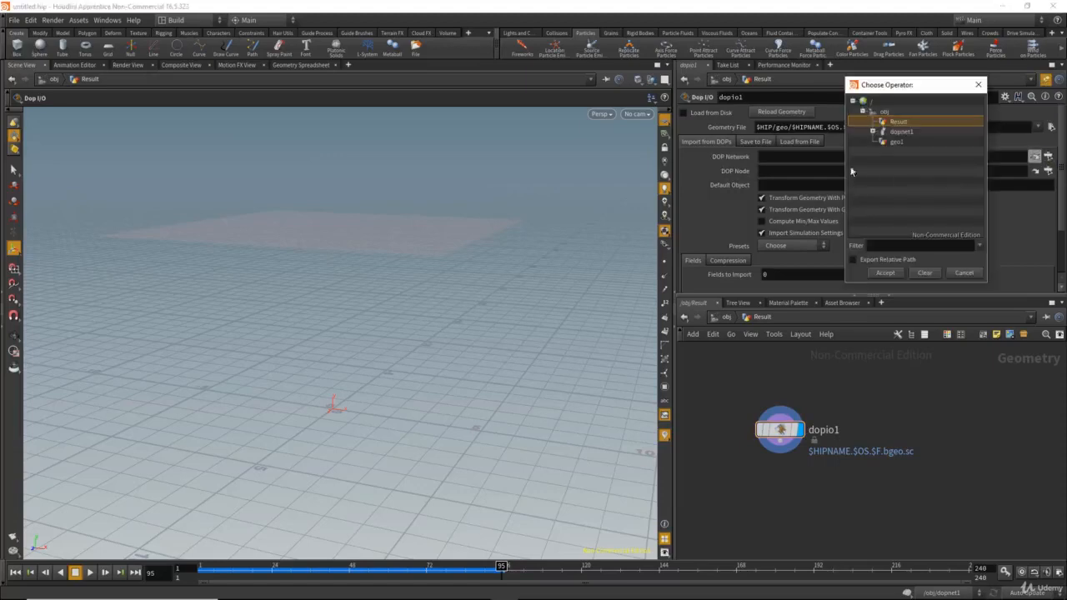
left_click(873, 131)
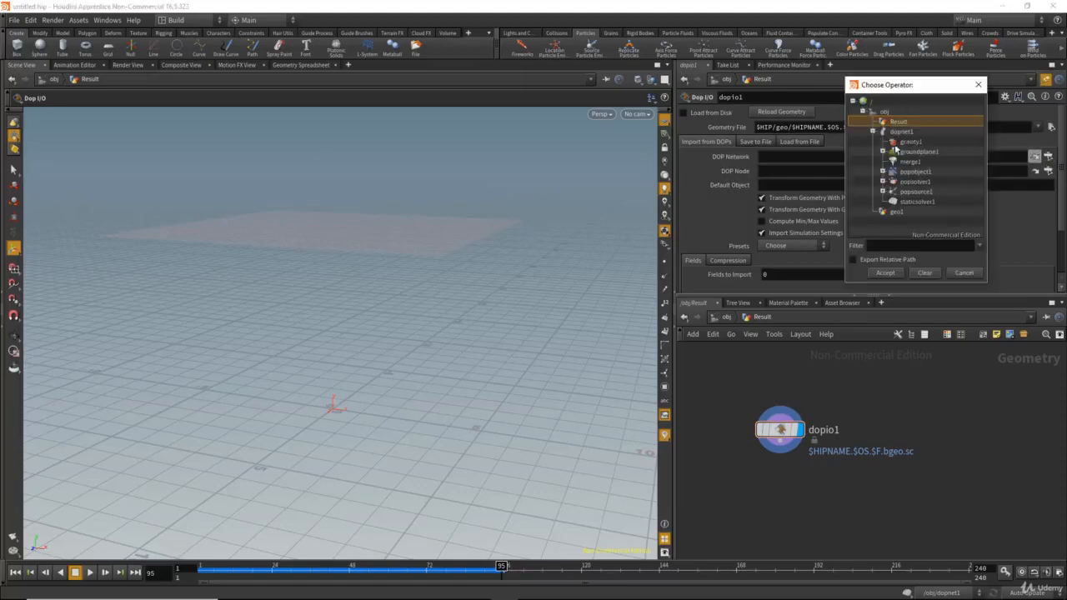
left_click(902, 133)
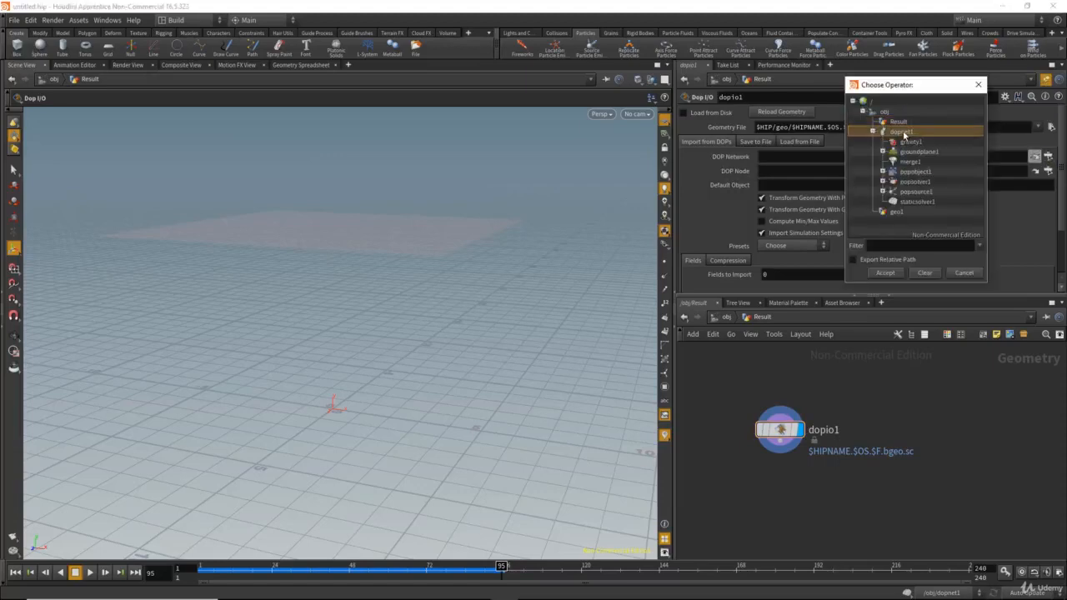
left_click(885, 272)
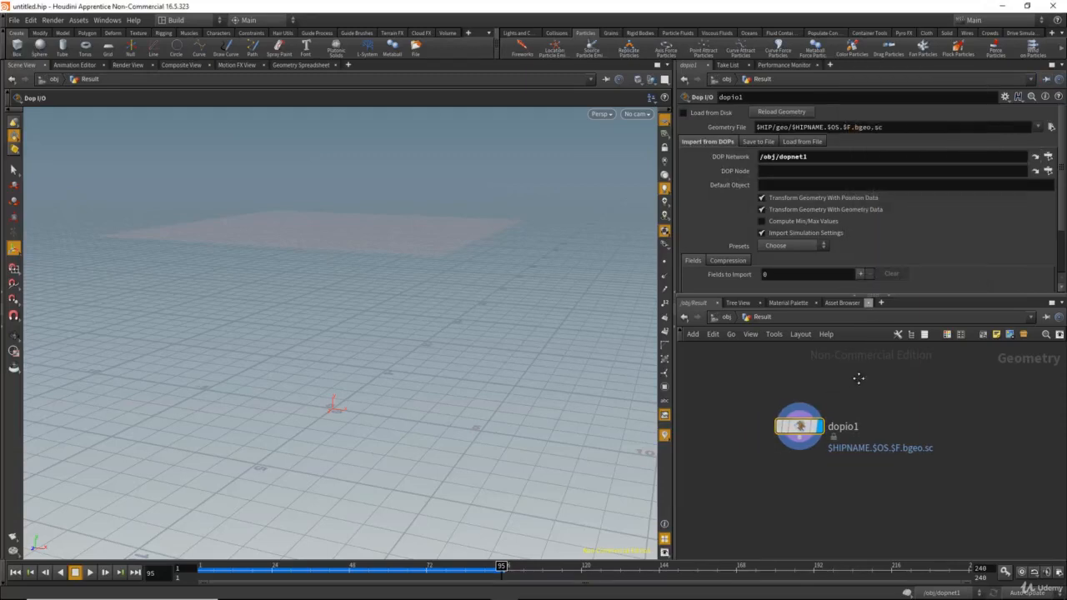
middle_click_drag(858, 379, 870, 373)
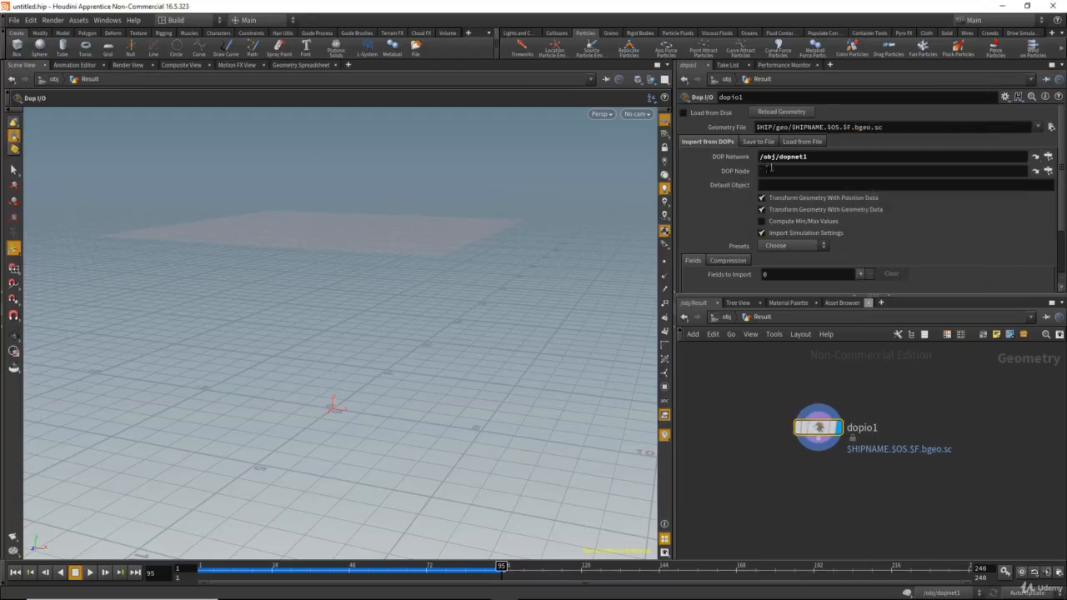
left_click_drag(253, 570, 272, 570)
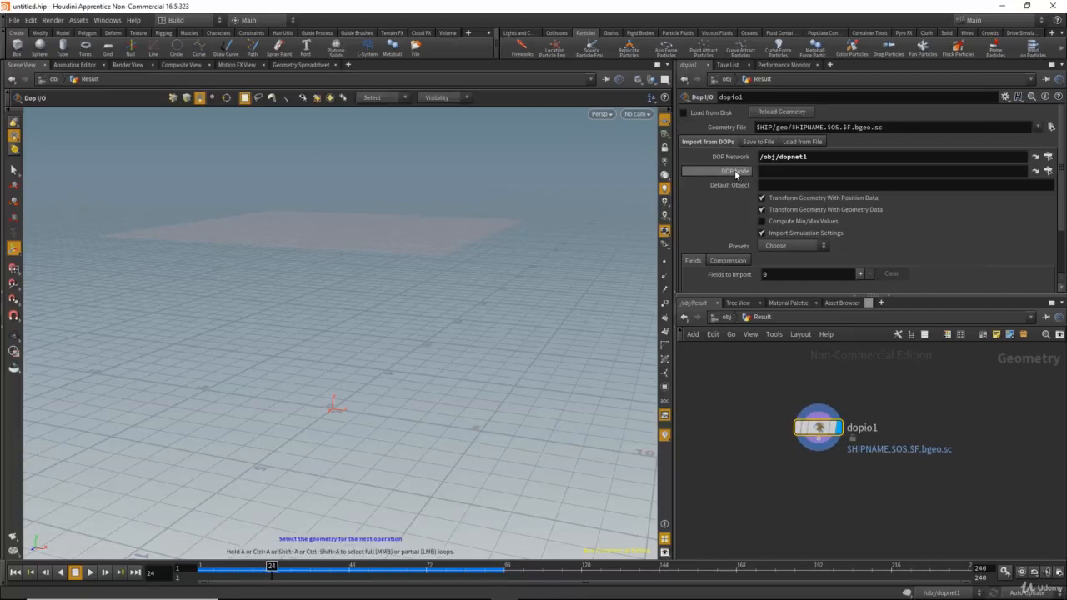
- Set the Dop I/O node's DOP Node to /obj/dopnet1/popobject1 and scrub back to frame 1
left_click(1049, 172)
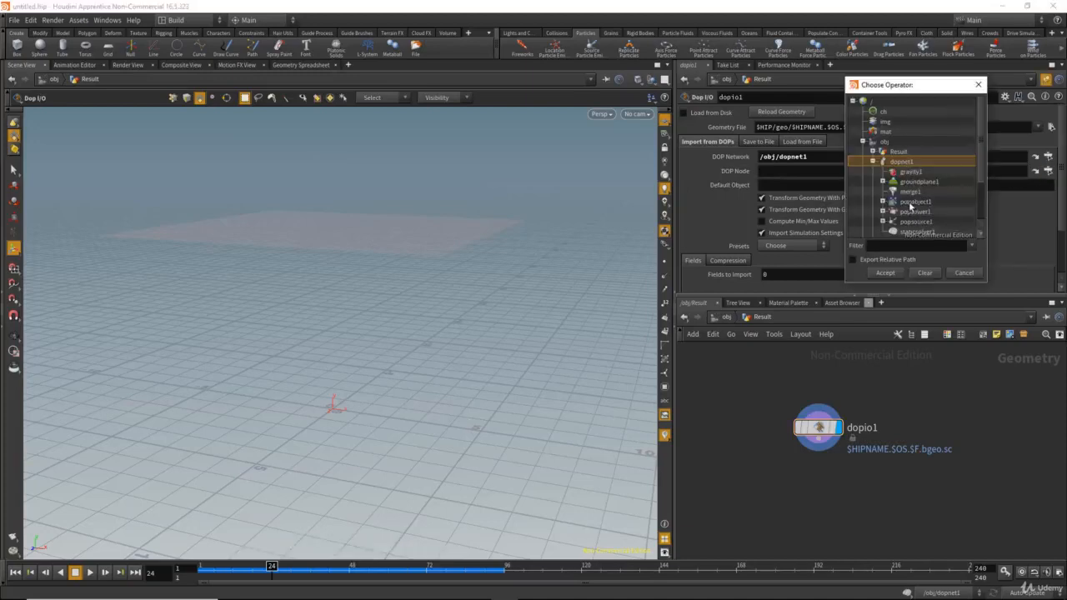
left_click(915, 201)
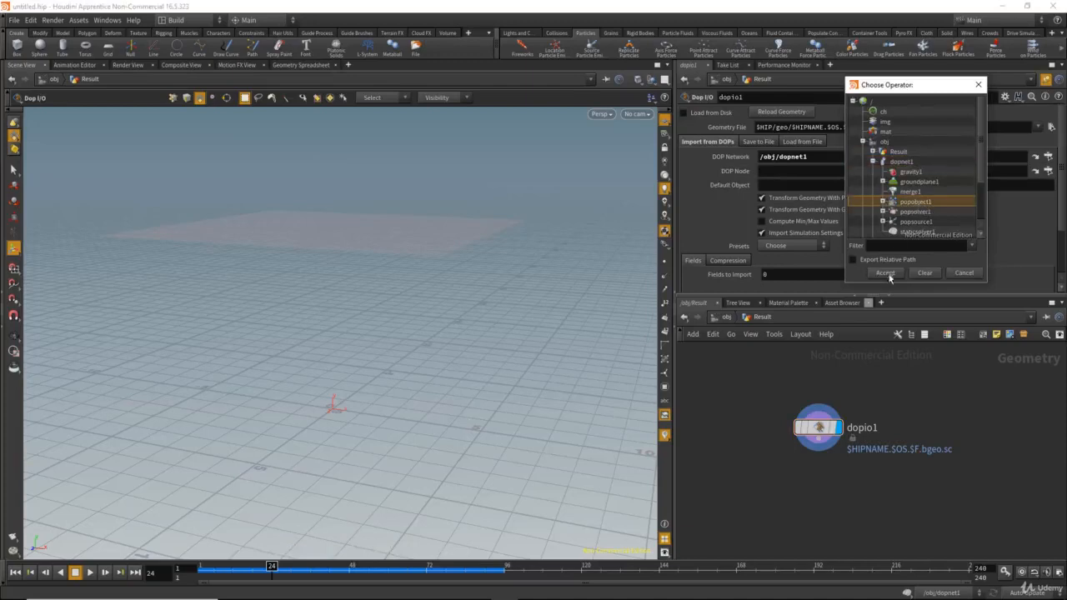
left_click(887, 276)
left_click_drag(270, 570, 203, 570)
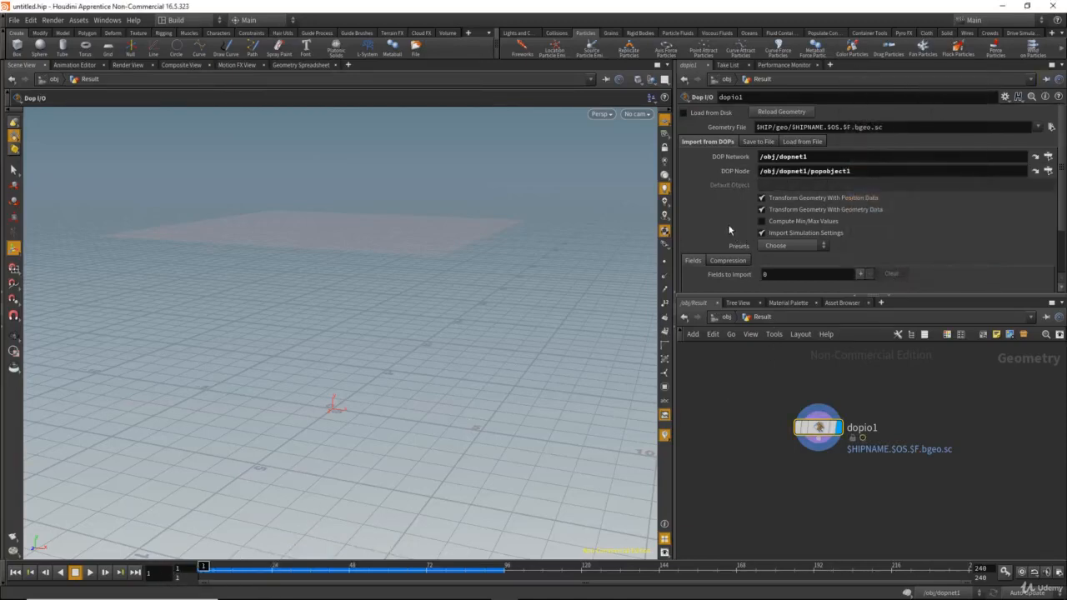
scroll(730, 230, "down", 2)
scroll(729, 229, "up", 2)
- Reset dopnet1's simulation from the obj level, scrub the timeline and go back inside the Result node
left_click(729, 318)
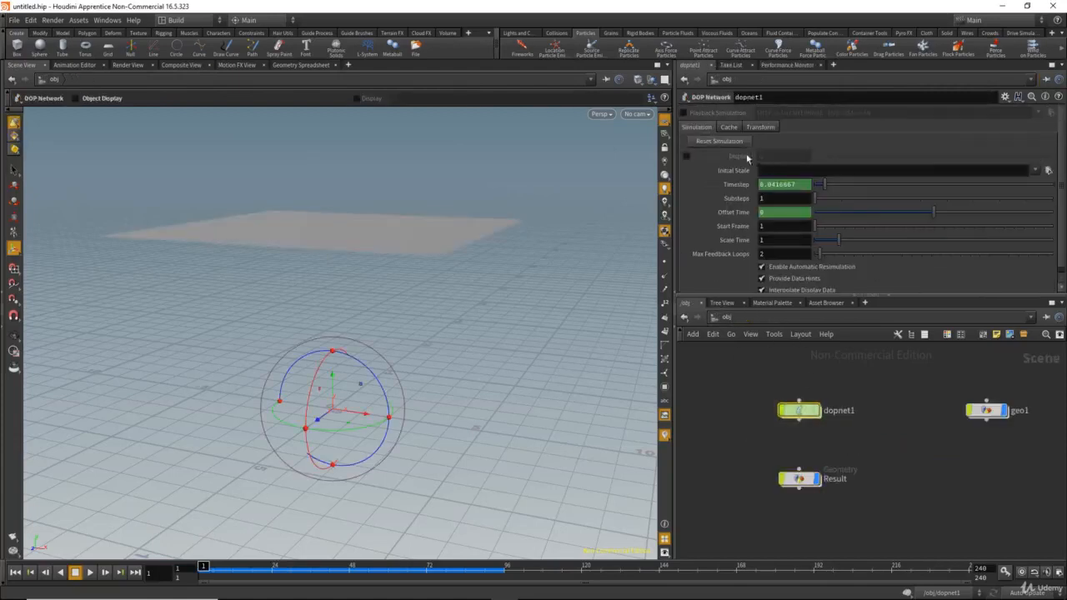
left_click(715, 143)
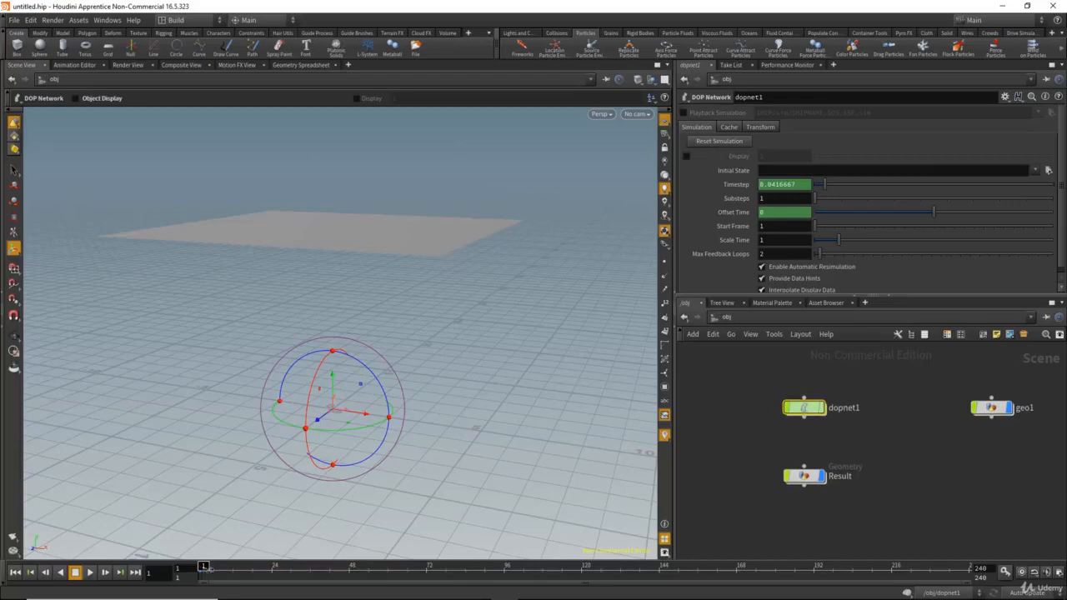
mouse_move(204, 569)
left_mouse_down()
mouse_move(307, 572)
mouse_move(205, 573)
left_mouse_up()
double_click(805, 478)
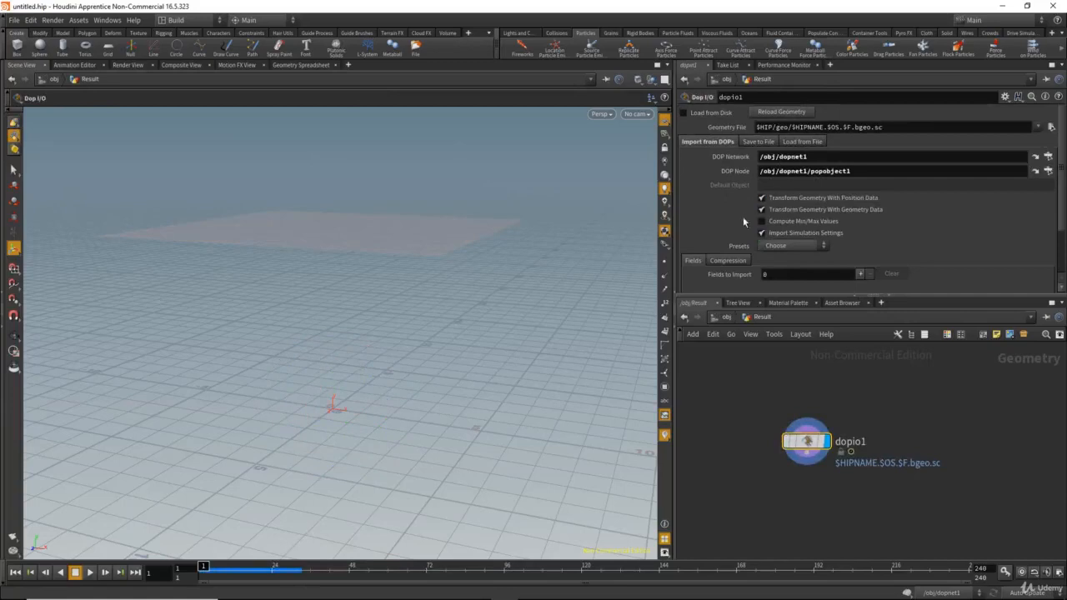
scroll(743, 216, "down", 3)
scroll(728, 233, "up", 3)
- Try /obj/dopnet1 as the Dop I/O node's DOP Node and scrub the timeline
left_click(1048, 171)
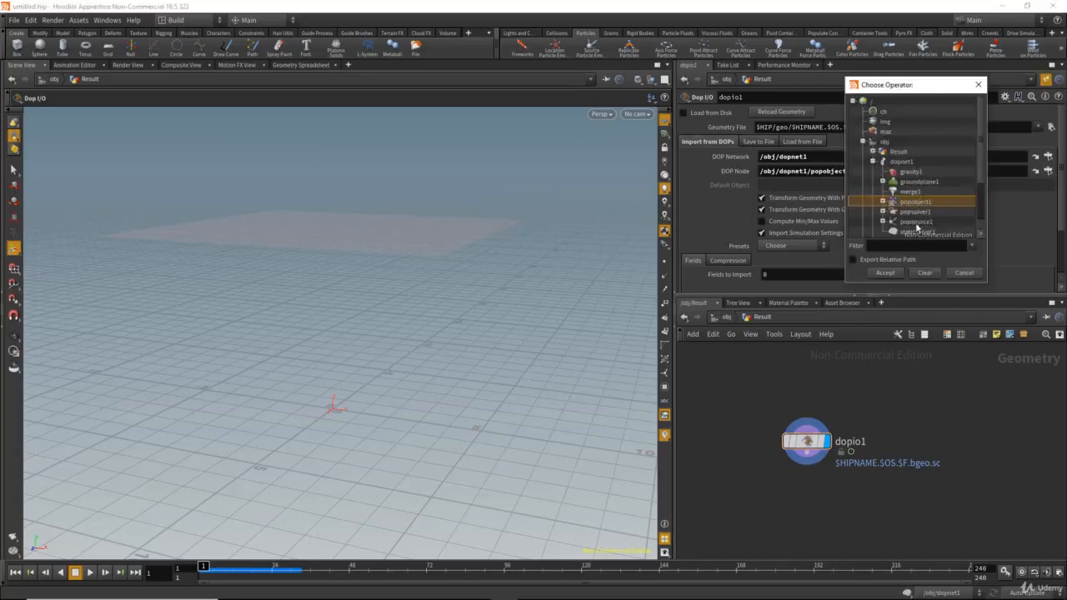
scroll(926, 227, "down", 2)
scroll(923, 223, "up", 2)
double_click(903, 162)
mouse_move(215, 570)
left_mouse_down()
mouse_move(328, 571)
mouse_move(205, 569)
left_mouse_up()
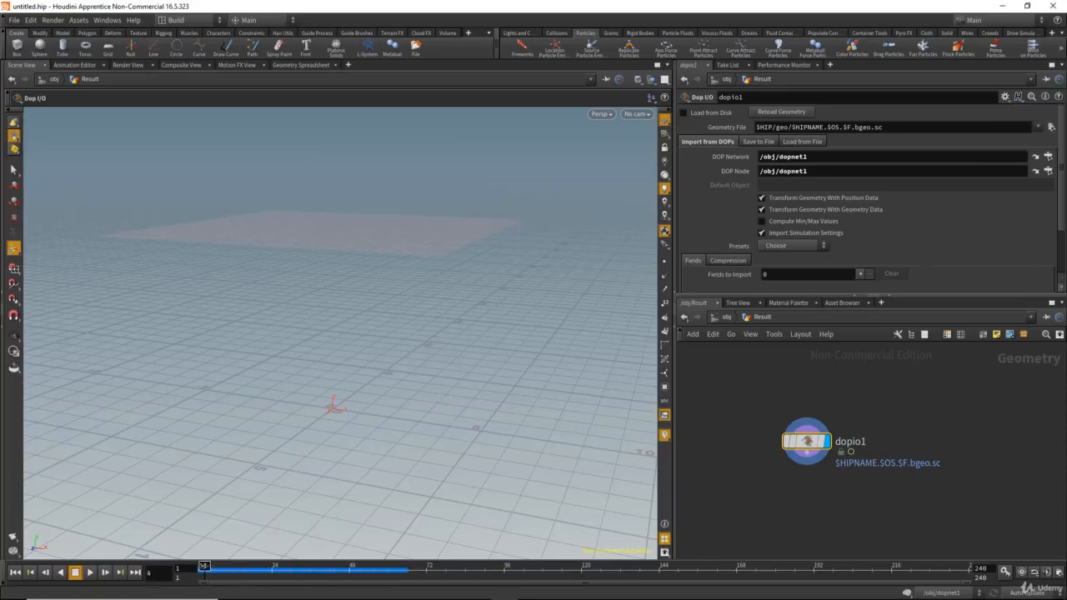
- Set the DOP Node back to /obj/dopnet1/popobject1 with the timeline at frame 31
left_click(1047, 170)
double_click(908, 204)
scroll(715, 225, "down", 2)
scroll(715, 225, "up", 2)
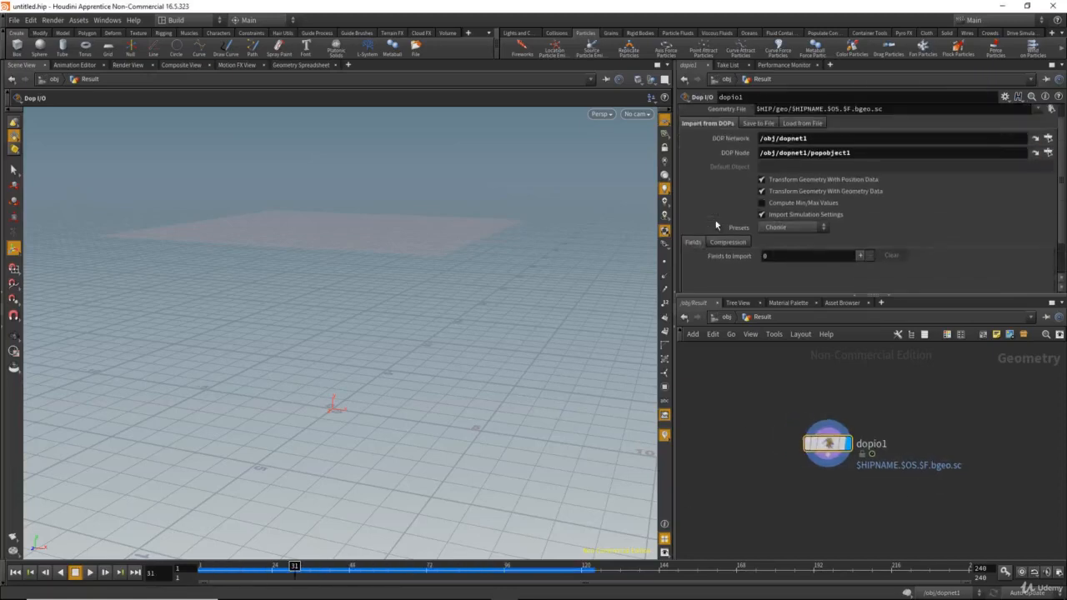
- Apply the Particles preset to the Dop I/O node to import the Geometry field, and reopen the preset list
left_click(798, 229)
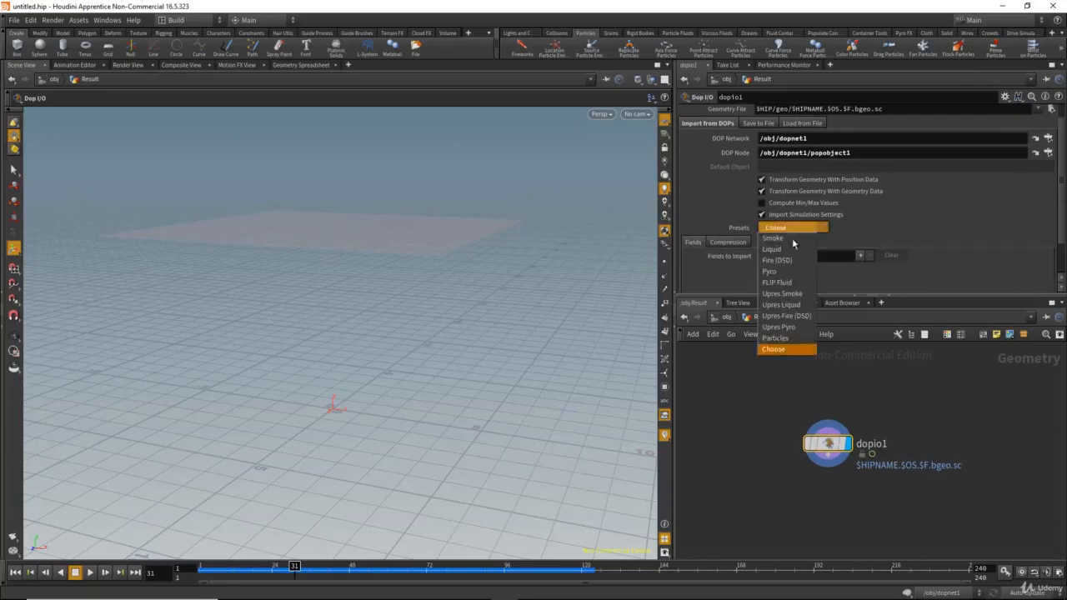
left_click(785, 347)
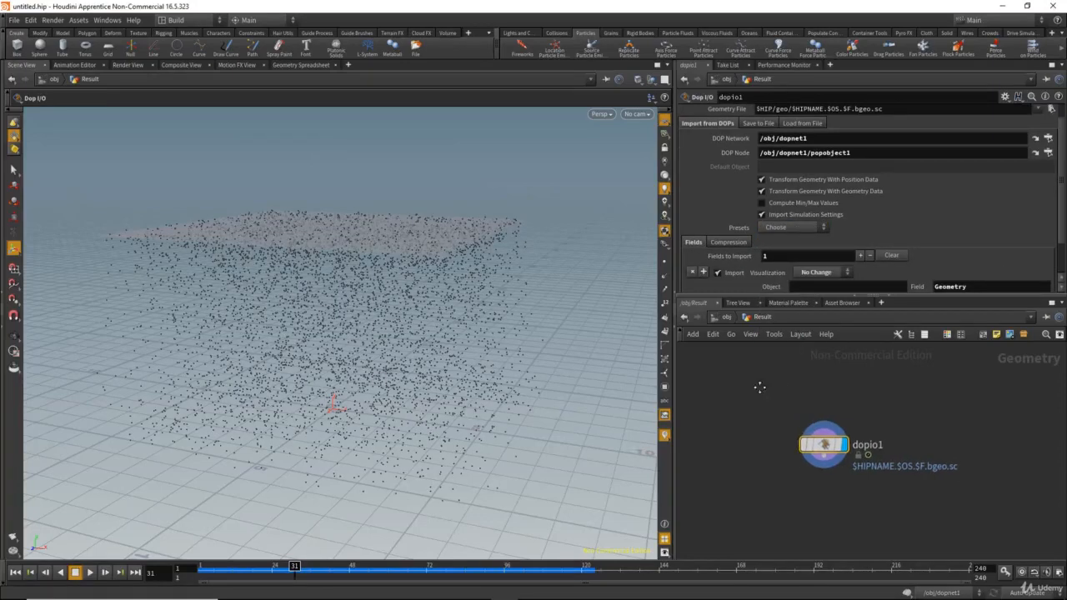
scroll(760, 242, "down", 2)
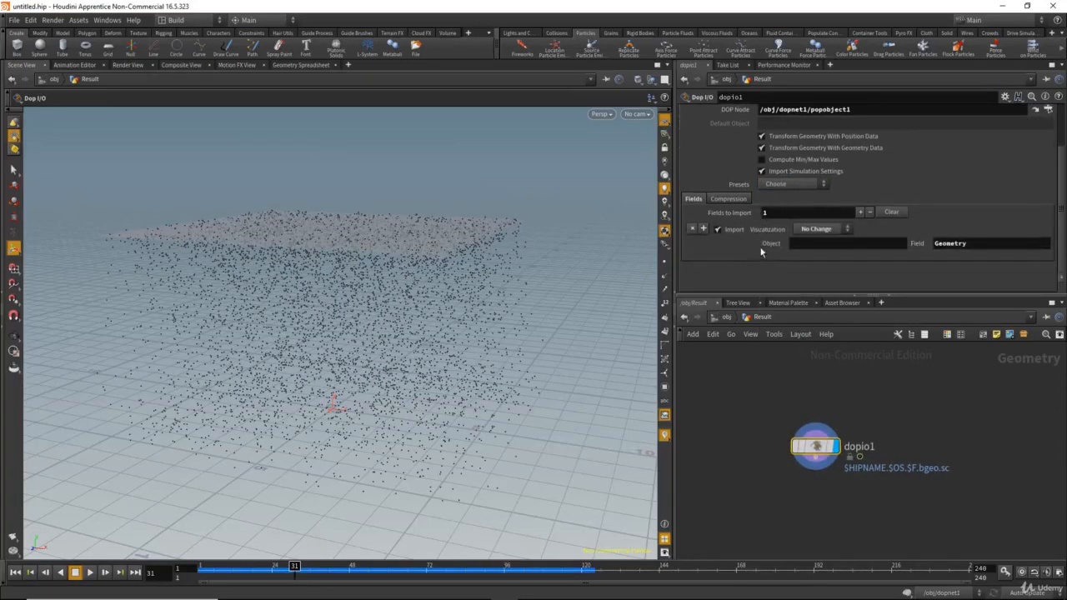
left_click(779, 188)
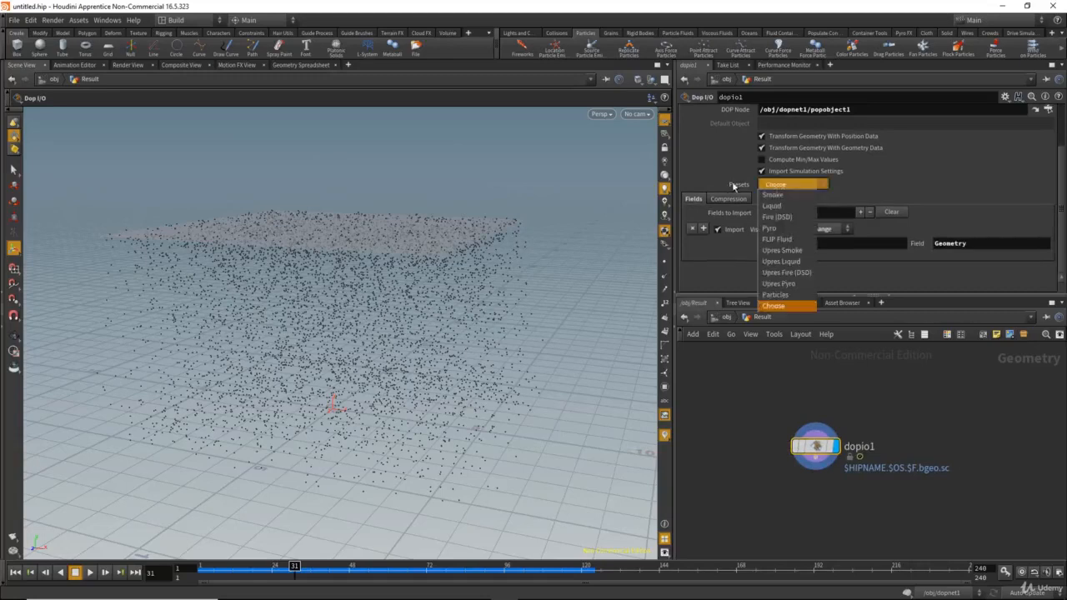
left_click(734, 185)
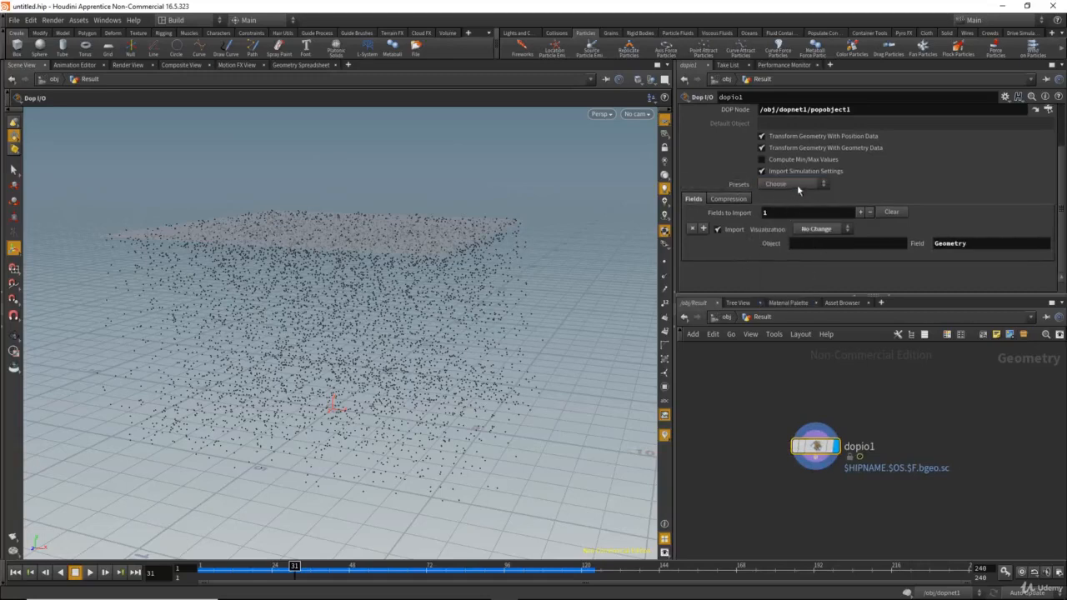
left_click(761, 171)
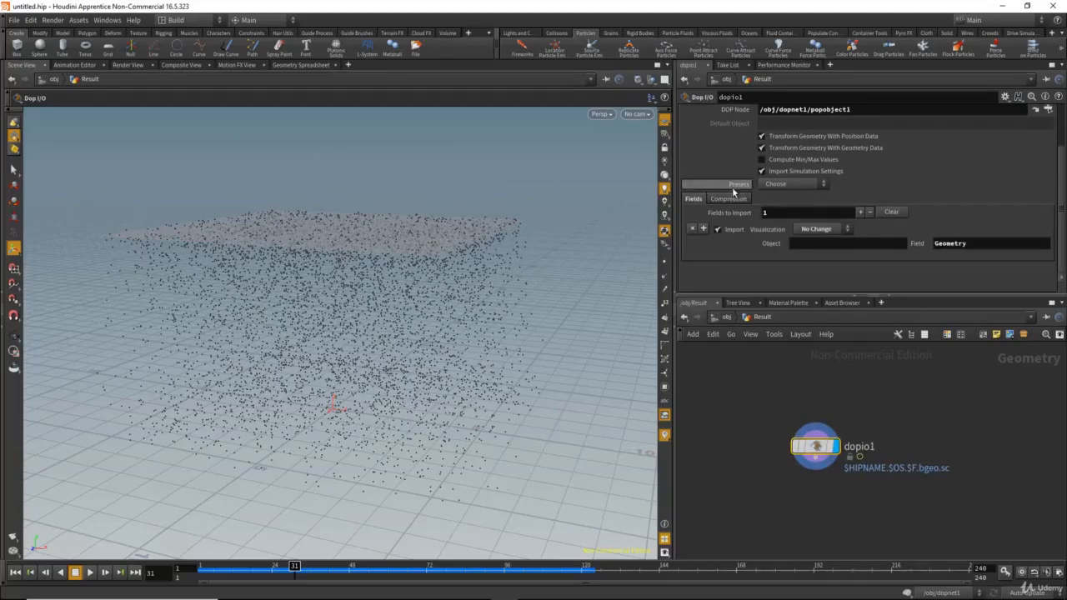
left_click(784, 185)
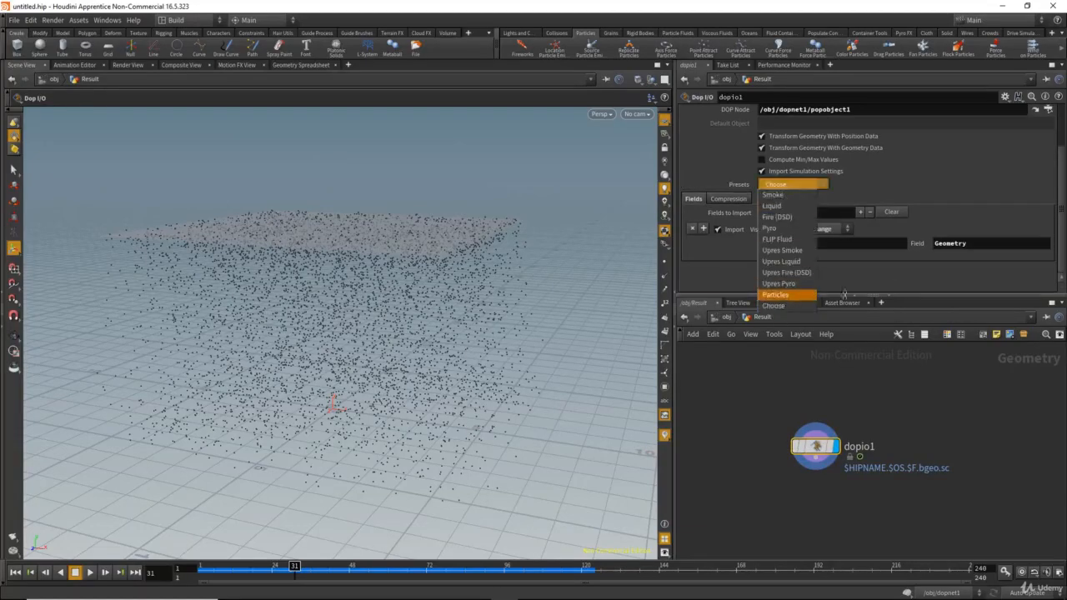
- Scrub the timeline to frame 38 to review the imported particles, and return to the obj level to look over its nodes
left_click(948, 279)
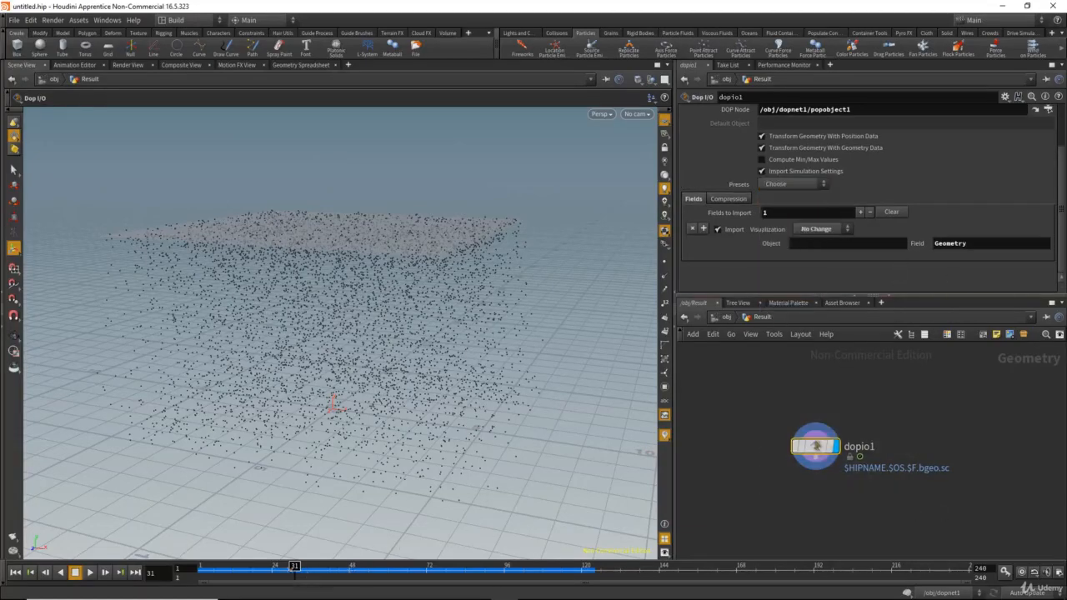
left_click_drag(350, 588, 317, 591)
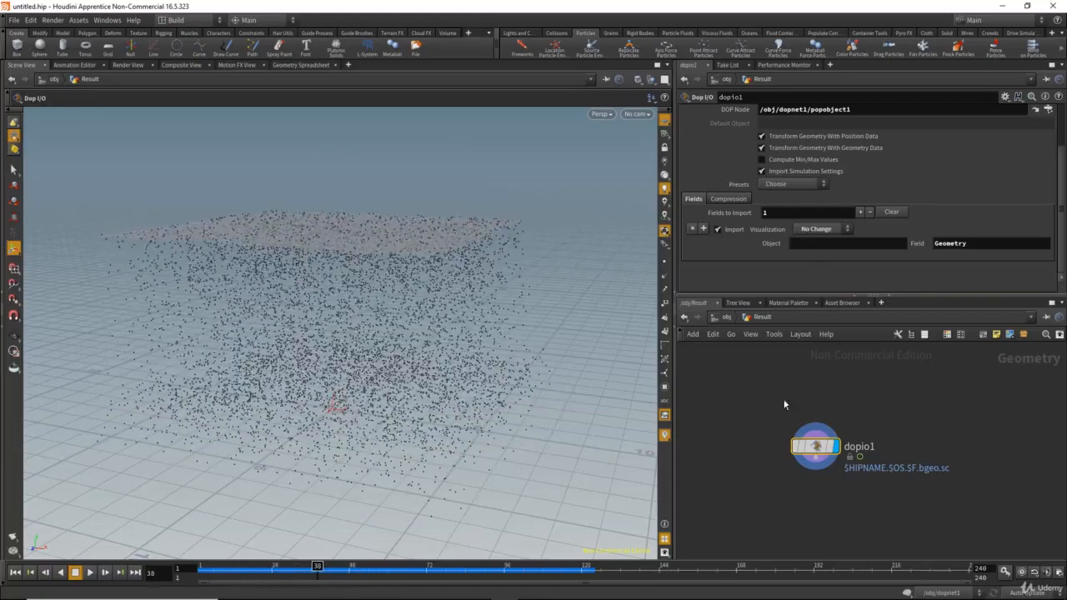
mouse_move(783, 402)
middle_mouse_down()
mouse_move(822, 413)
mouse_move(794, 406)
middle_mouse_up()
left_click(726, 316)
left_click_drag(712, 458, 886, 526)
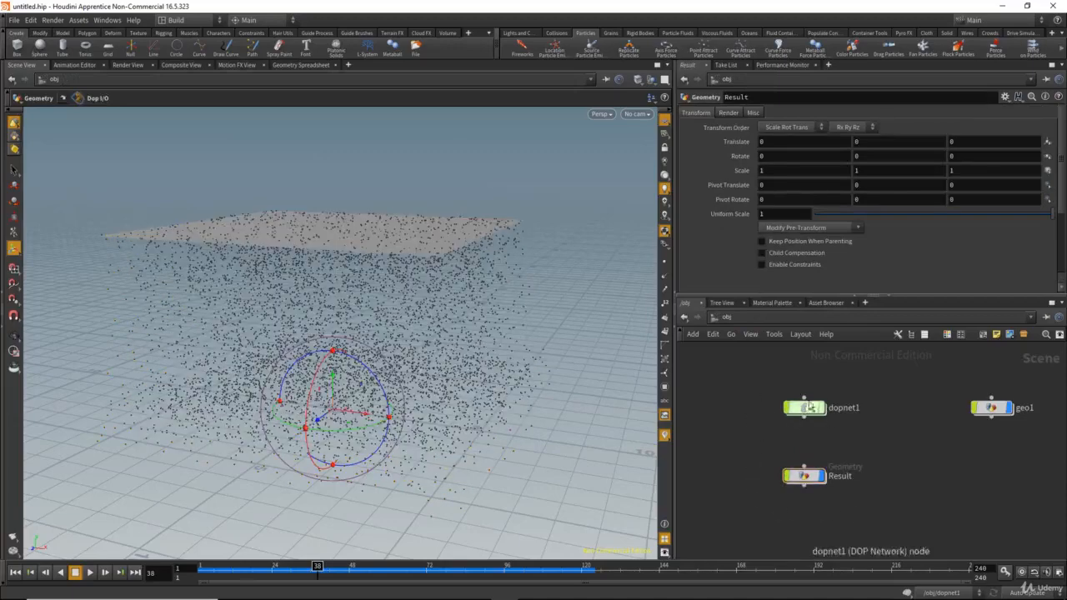
left_click_drag(810, 406, 813, 401)
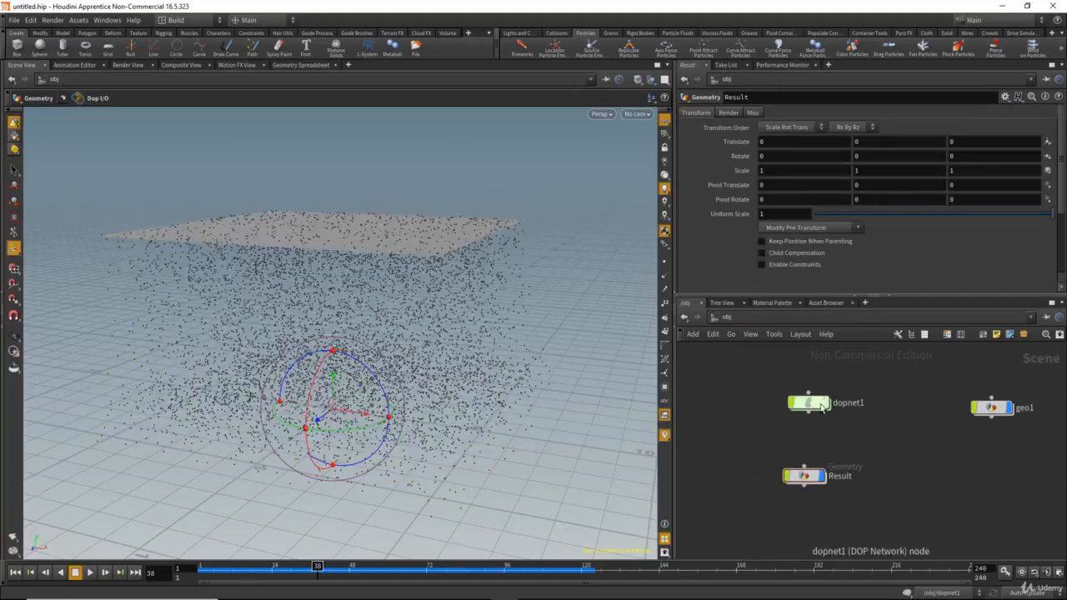
middle_click_drag(753, 475, 756, 460)
left_click(798, 460)
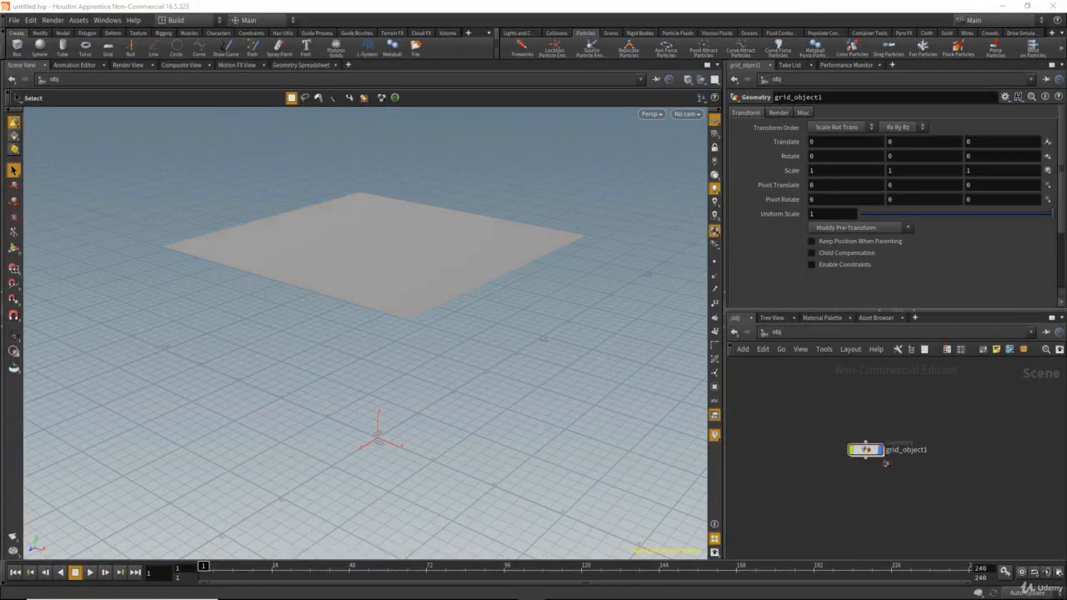
- Turn grid_object1 into a particle source with the Source Particle Emitter tool and lay out the nodes of its DOP network
left_click_drag(824, 416, 912, 481)
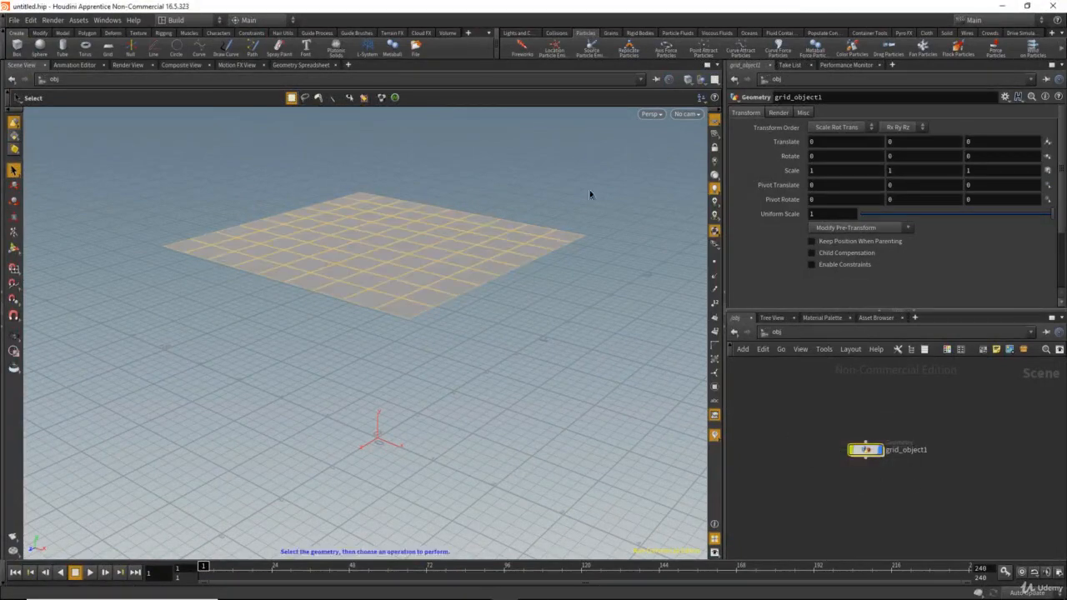
left_click(589, 48)
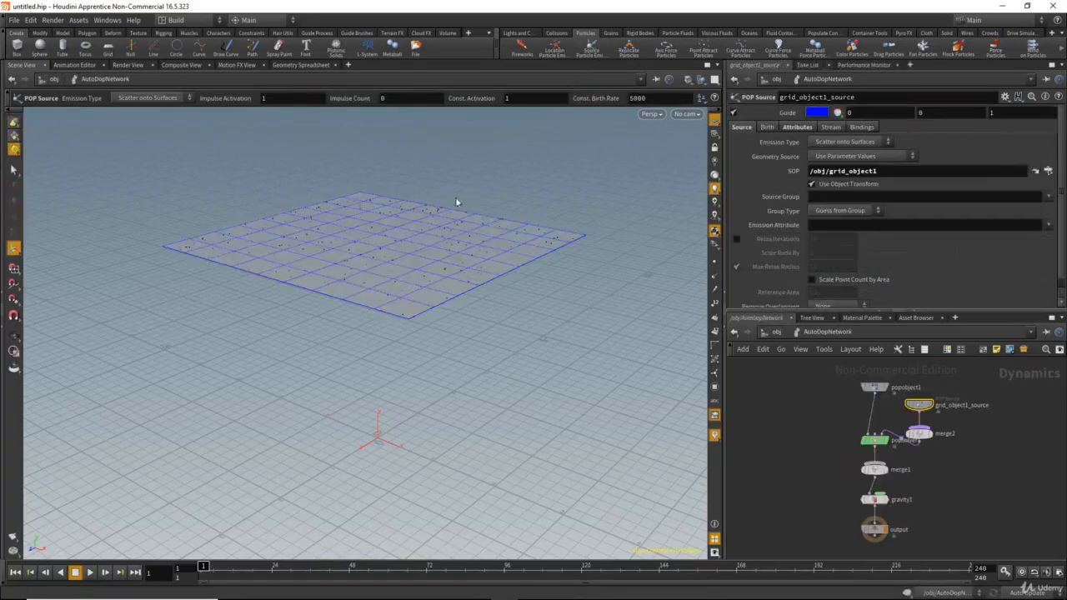
key("l")
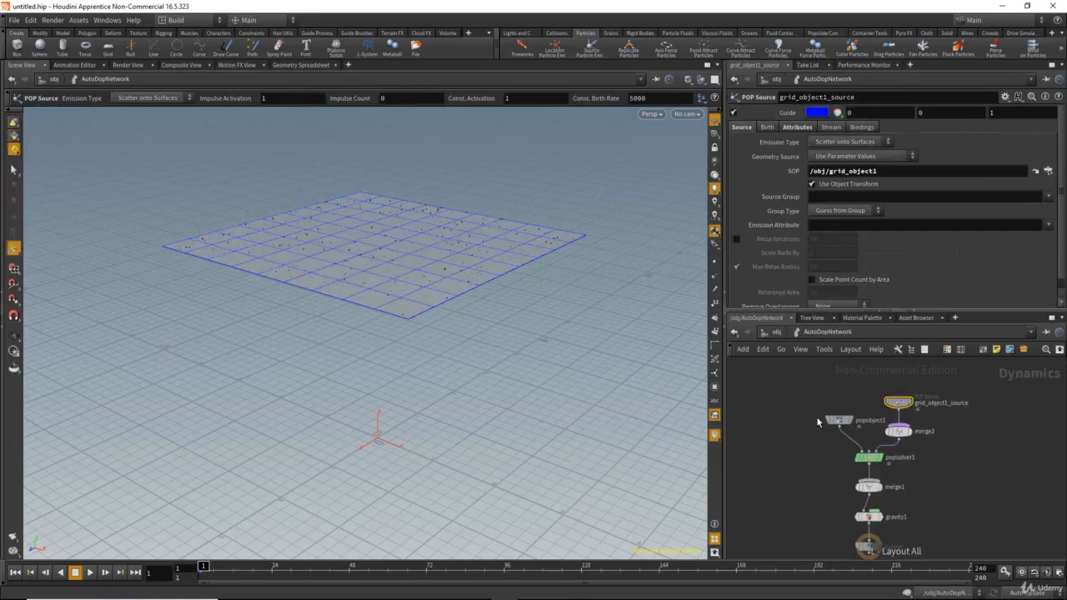